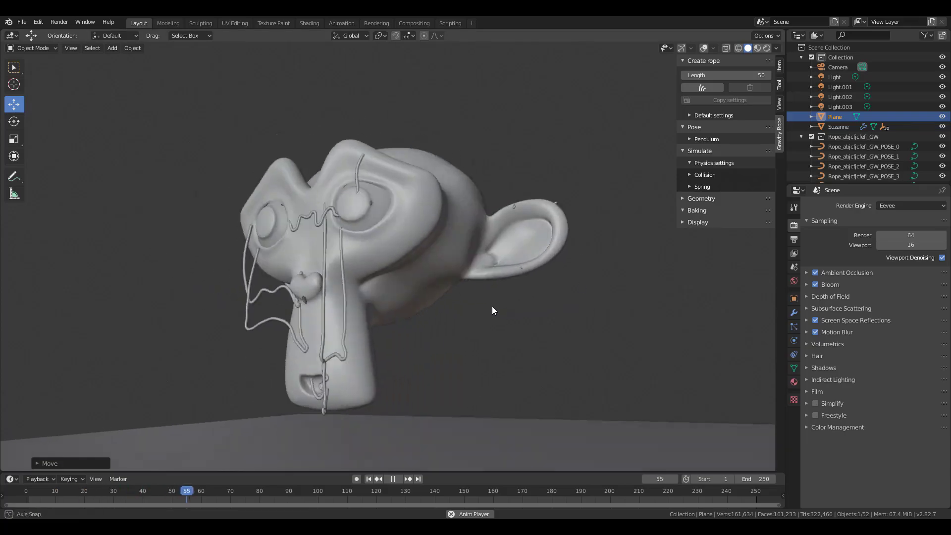
Step: Stop the animation, preview the monkey head with rendered shading and set the render engine to Cycles
left_click(393, 478)
key("shift+z")
left_click(911, 205)
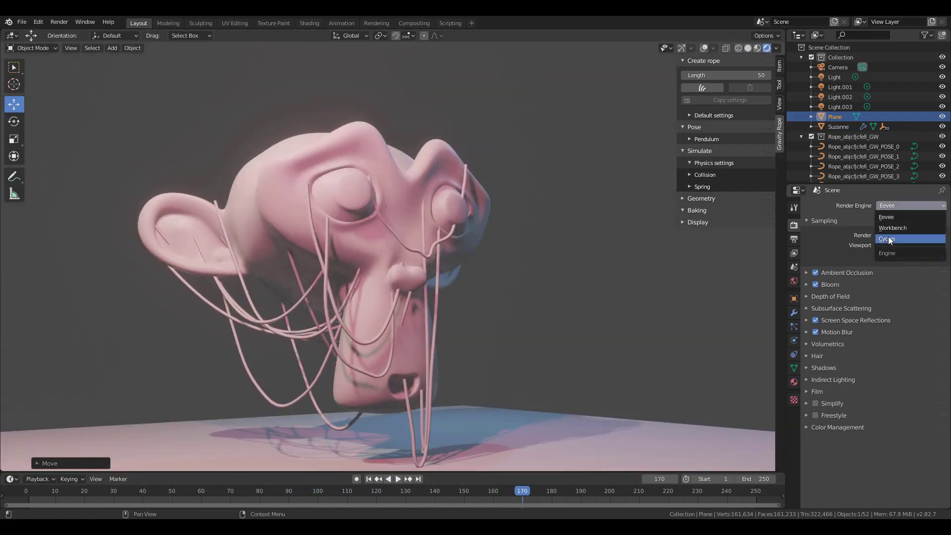
left_click(887, 238)
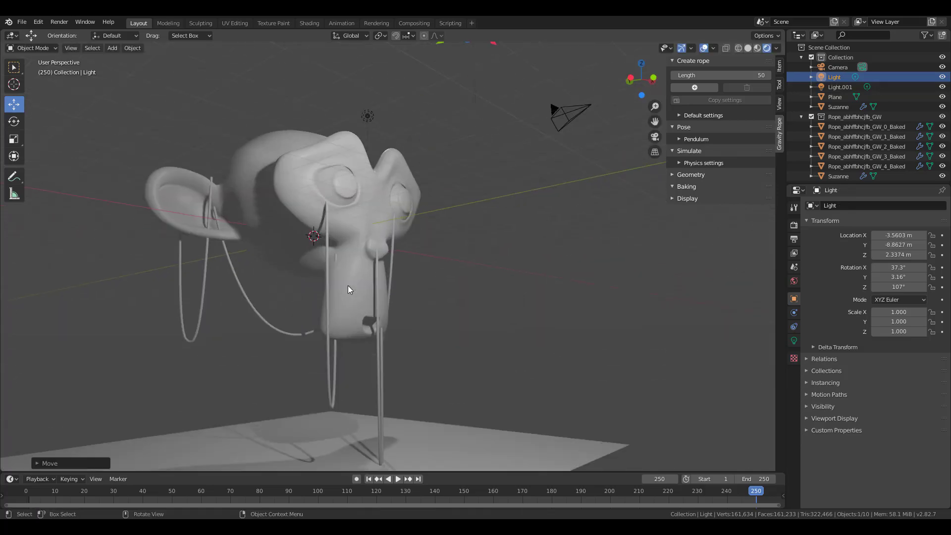
middle_click_drag(347, 290, 555, 240)
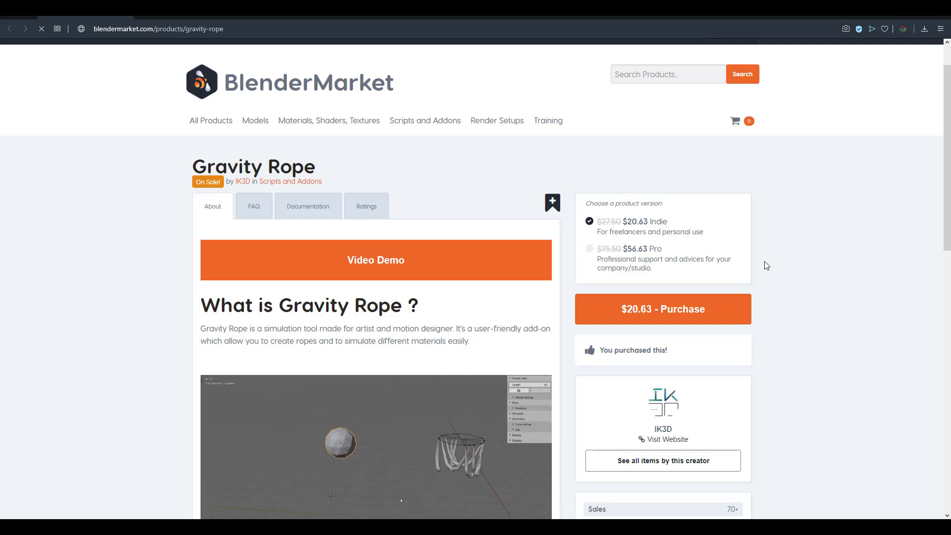
Step: Read through the Gravity Rope product page on BlenderMarket, including its description and main functions
scroll(765, 262, "down", 1)
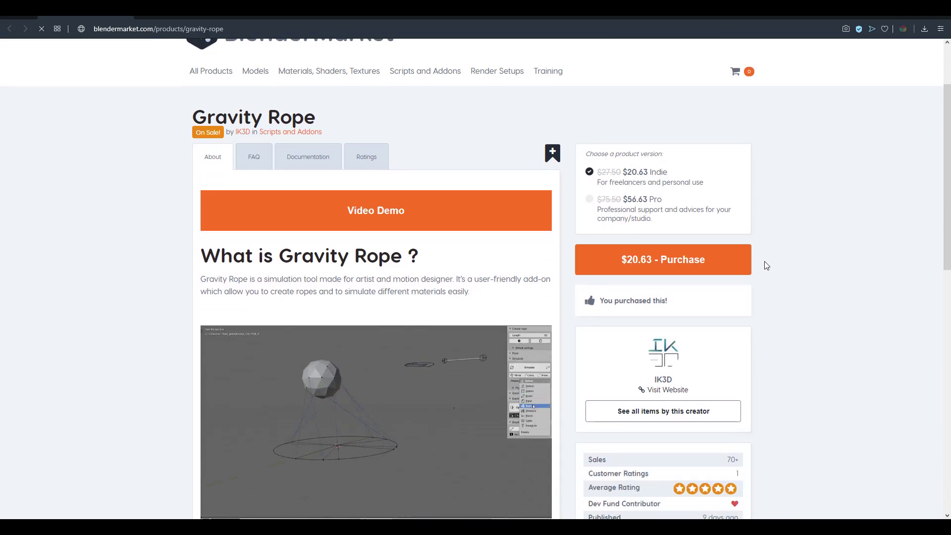
scroll(765, 261, "down", 3)
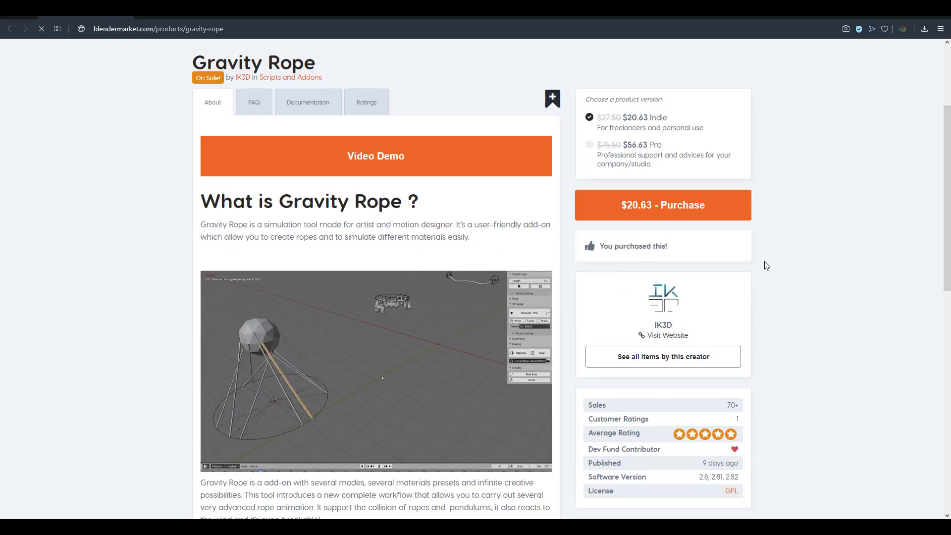
scroll(765, 261, "down", 4)
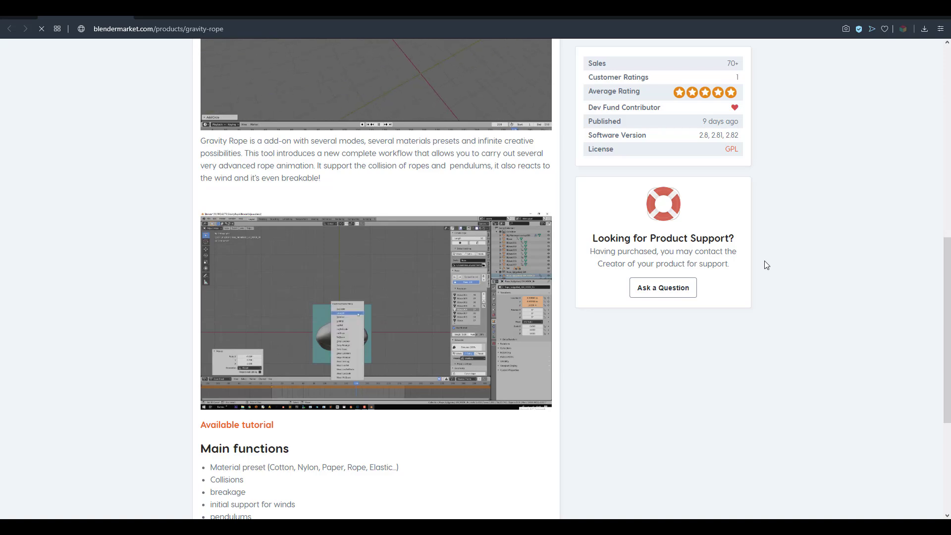
scroll(766, 265, "up", 3)
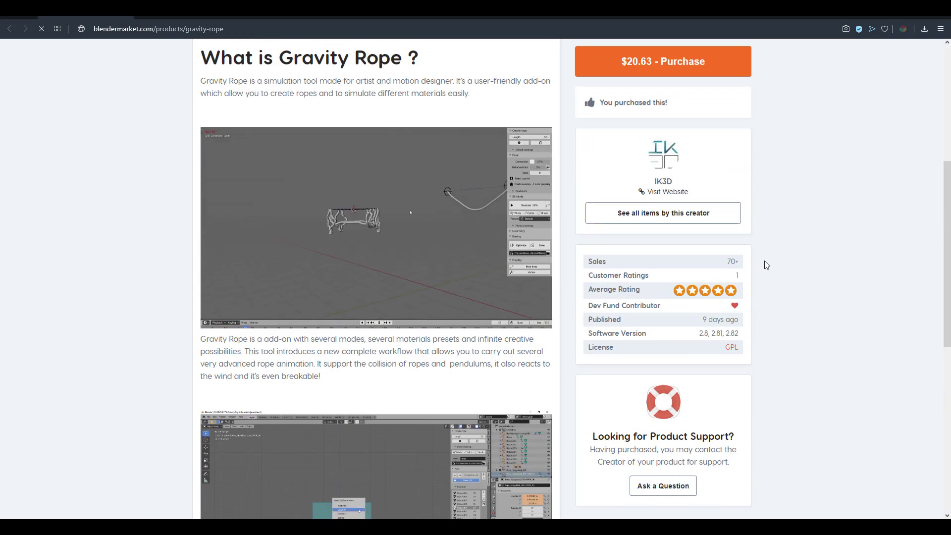
scroll(766, 265, "down", 3)
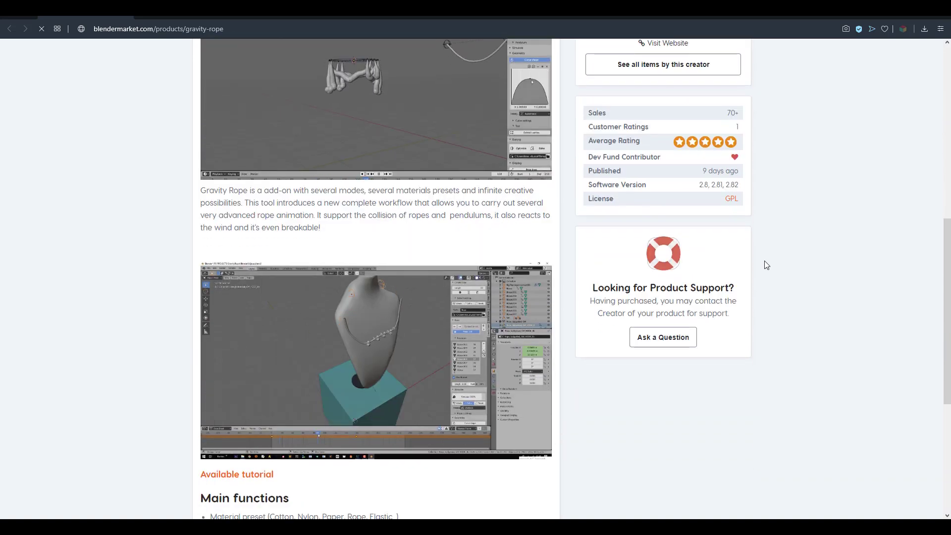
scroll(766, 265, "down", 3)
scroll(766, 265, "up", 1)
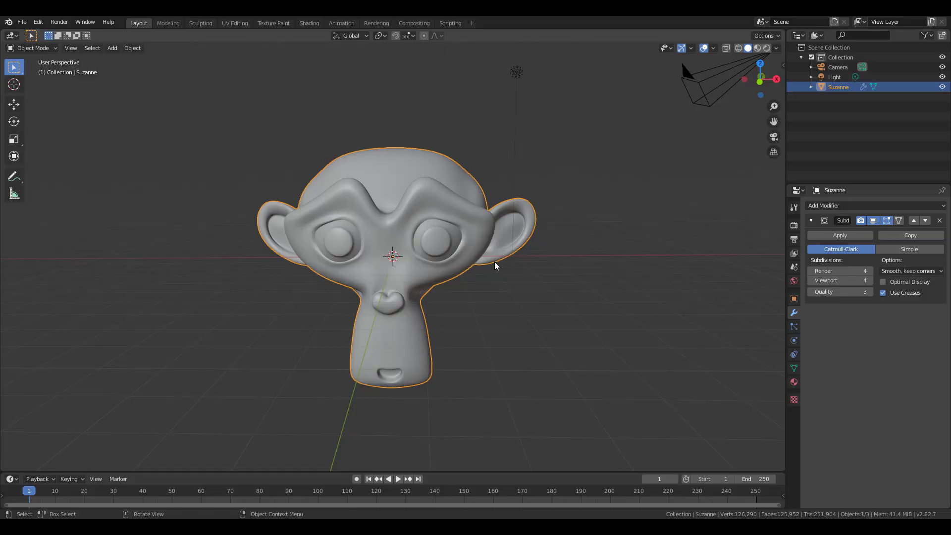
Step: Delete the monkey head from the scene and bring up the Gravity Rope add-on settings
key("Delete")
middle_click_drag(386, 268, 412, 326)
key("n")
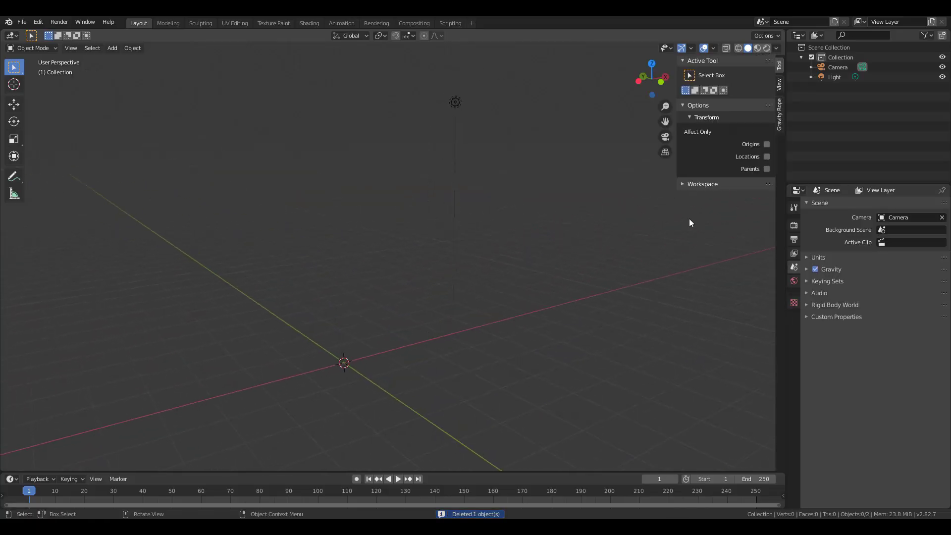
left_click(781, 117)
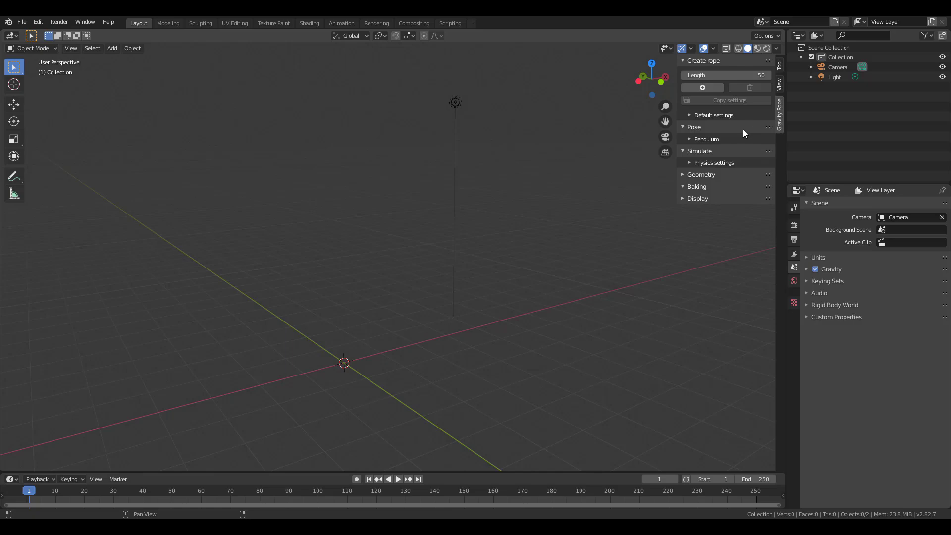
Step: Create a rope with a length of 50 and simulate it with the Default preset
left_click(712, 86)
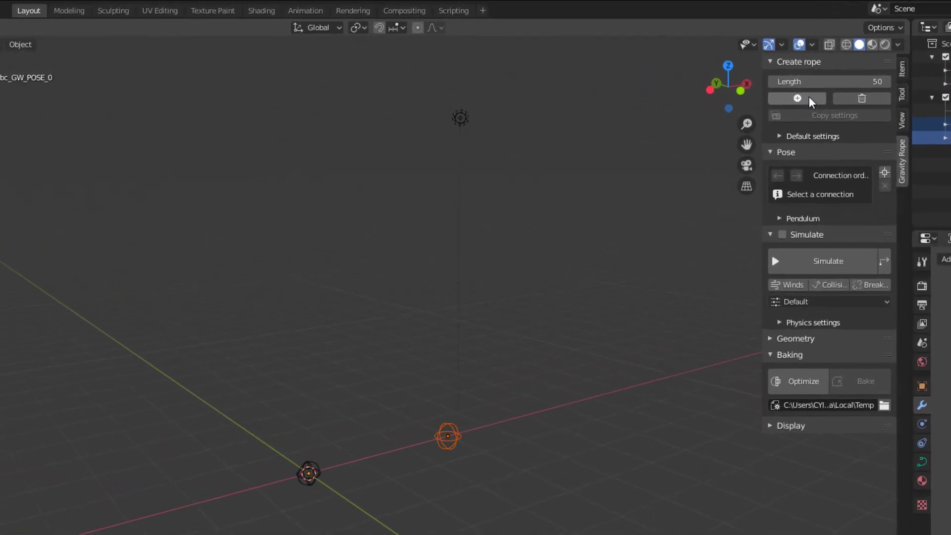
left_click(821, 268)
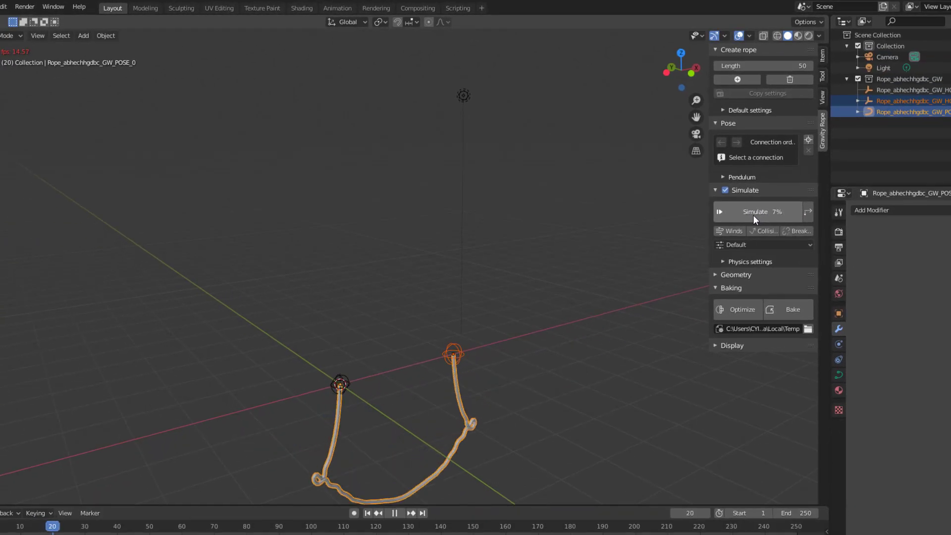
left_click(394, 513)
middle_click_drag(497, 331, 457, 319)
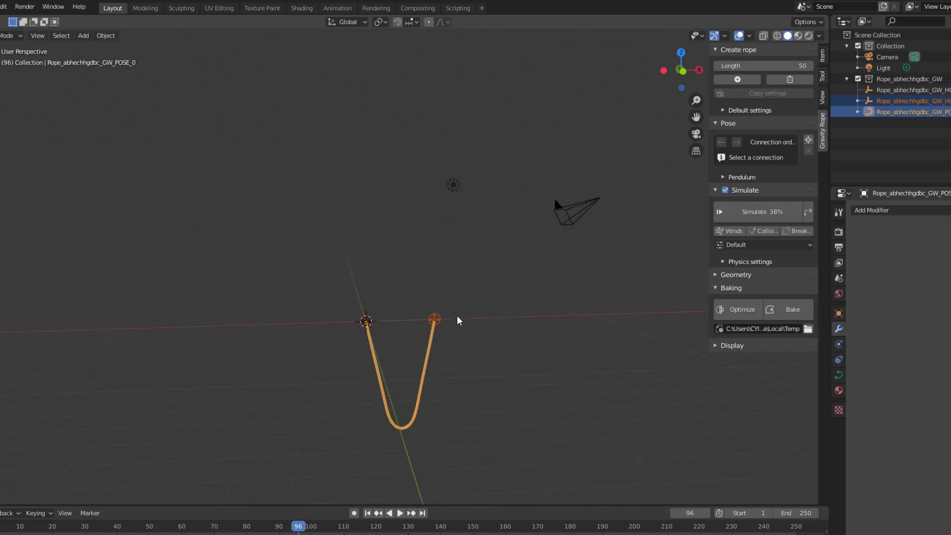
scroll(467, 322, "up", 4)
scroll(475, 322, "down", 4)
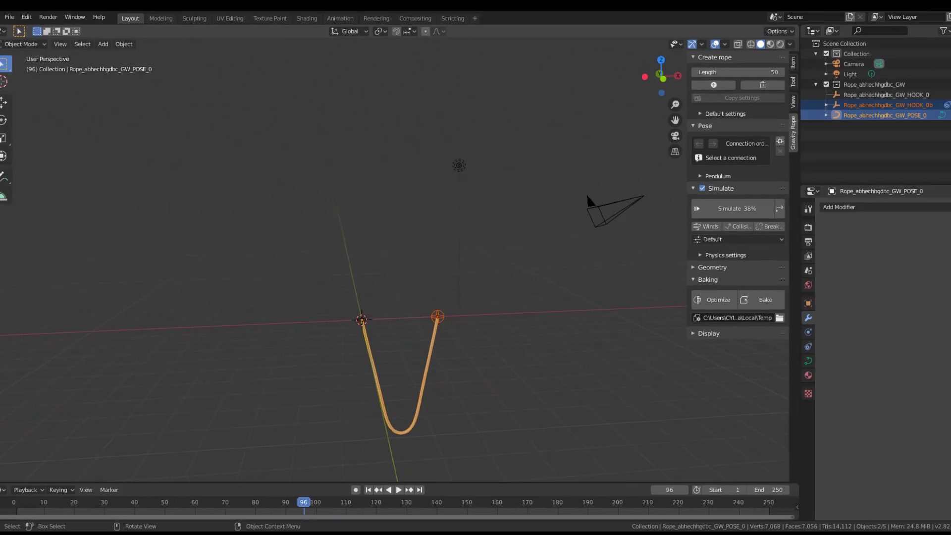
Step: Move the rope's end hook along the X axis to about 9.91 m
left_click(13, 105)
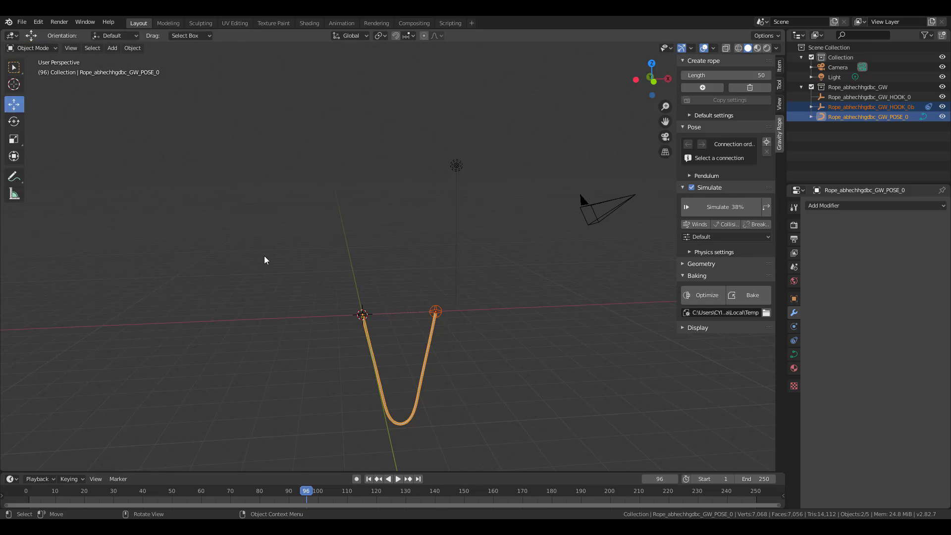
left_click(436, 313)
left_click_drag(474, 311, 573, 308)
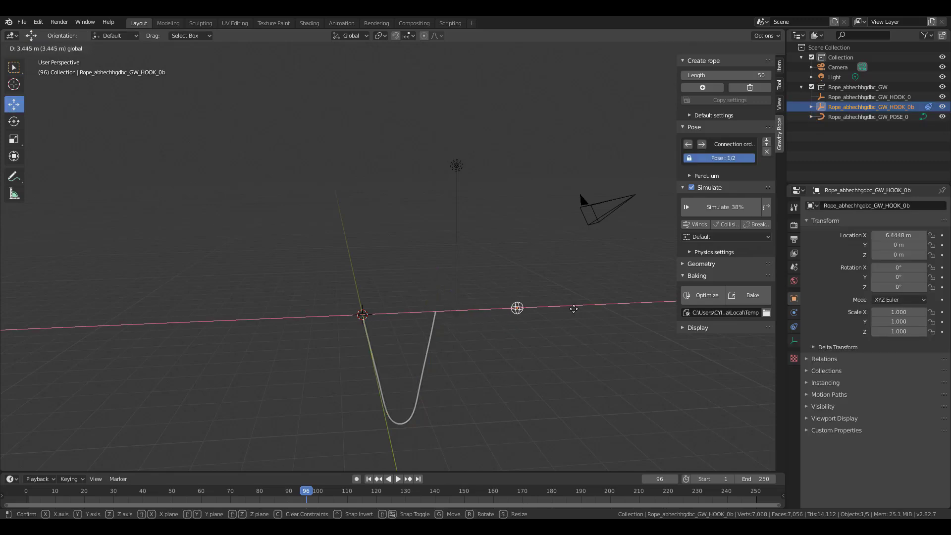
left_click_drag(638, 311, 637, 311)
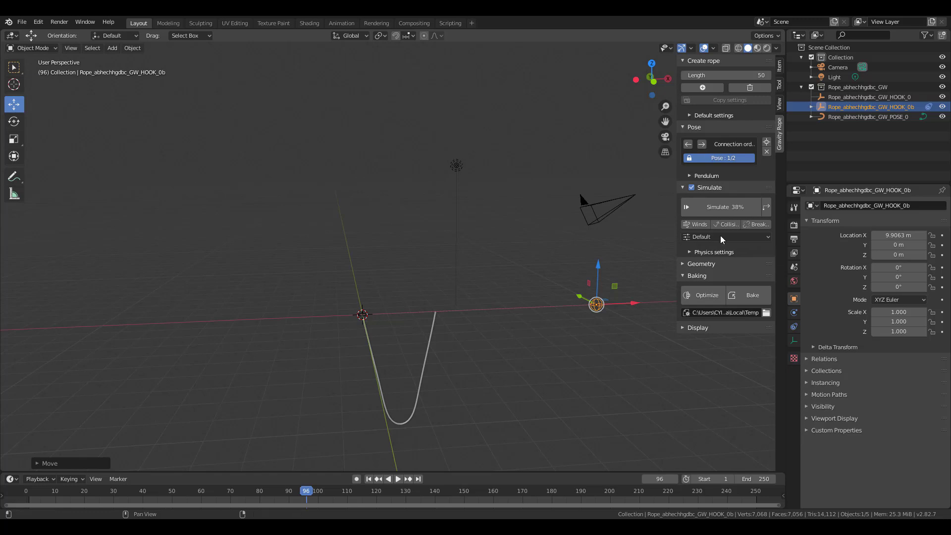
Step: Run the rope simulation again from the first frame with the end hook in its new position
left_click(748, 207)
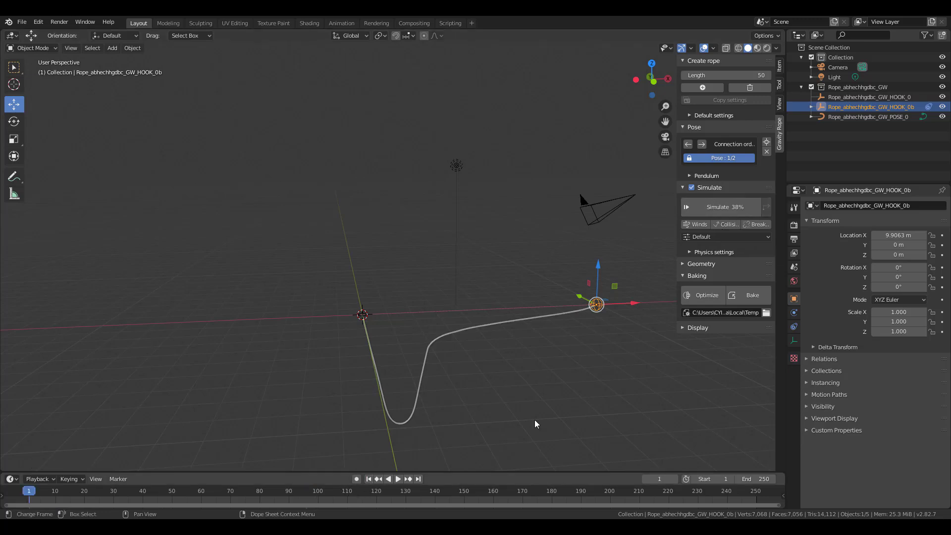
left_click(730, 207)
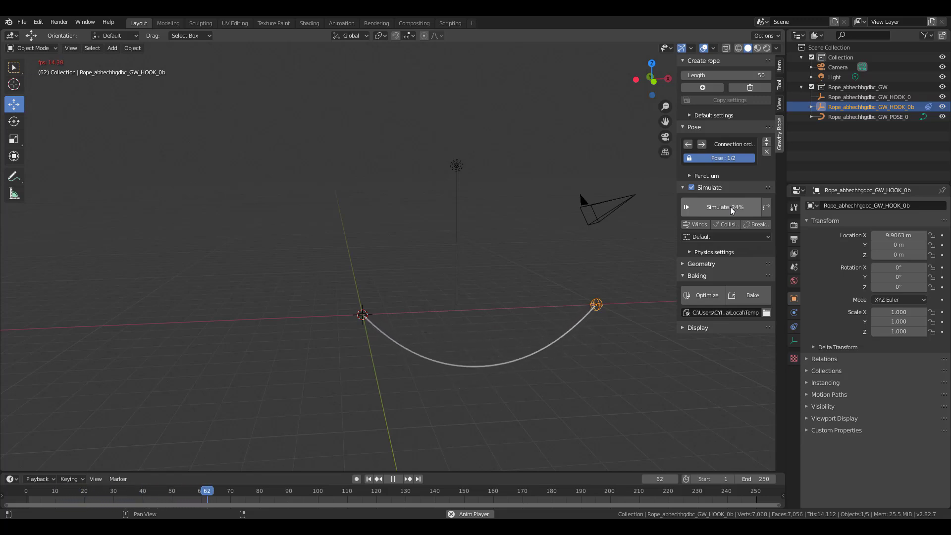
middle_click_drag(644, 252, 693, 232)
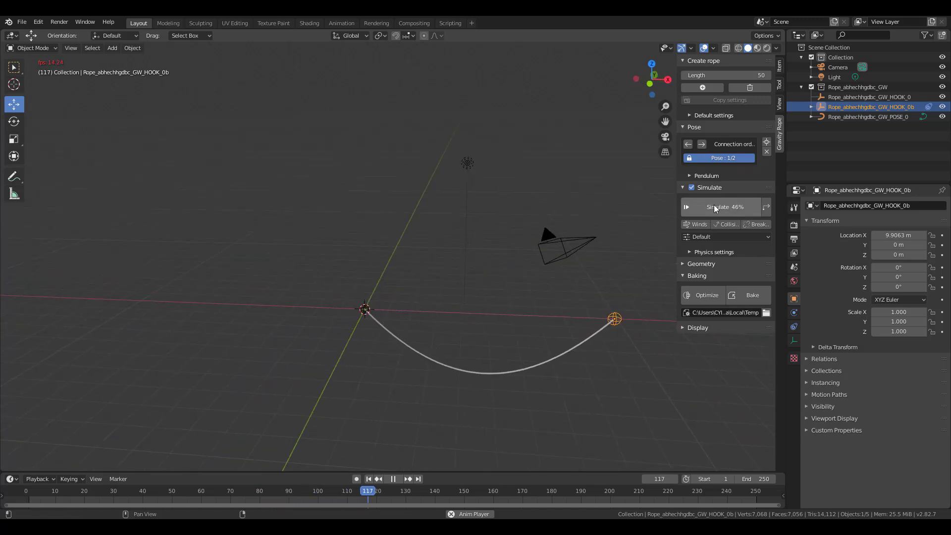
Step: Apply the Cotton preset to the rope simulation, stop the playback and return to frame 1
left_click(714, 204)
left_click(715, 237)
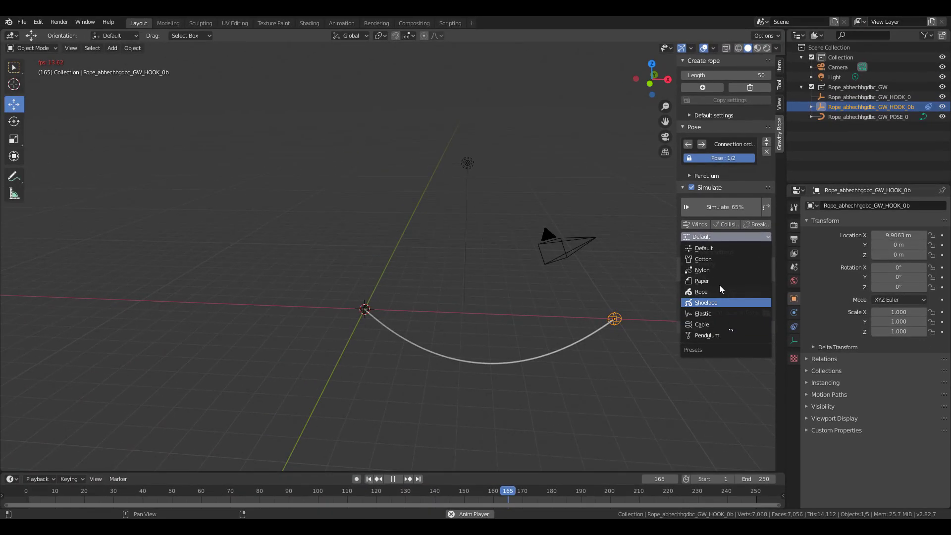
left_click(715, 258)
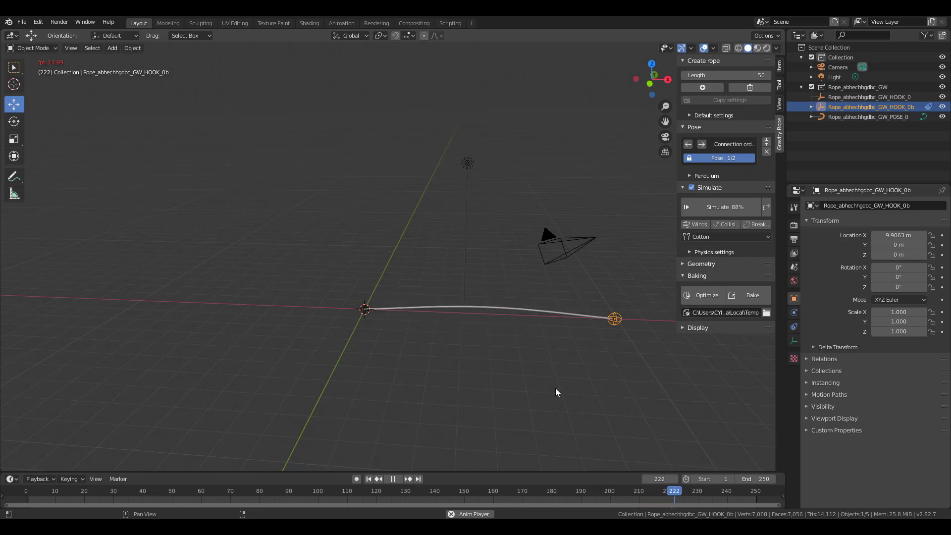
left_click(393, 480)
left_click(369, 479)
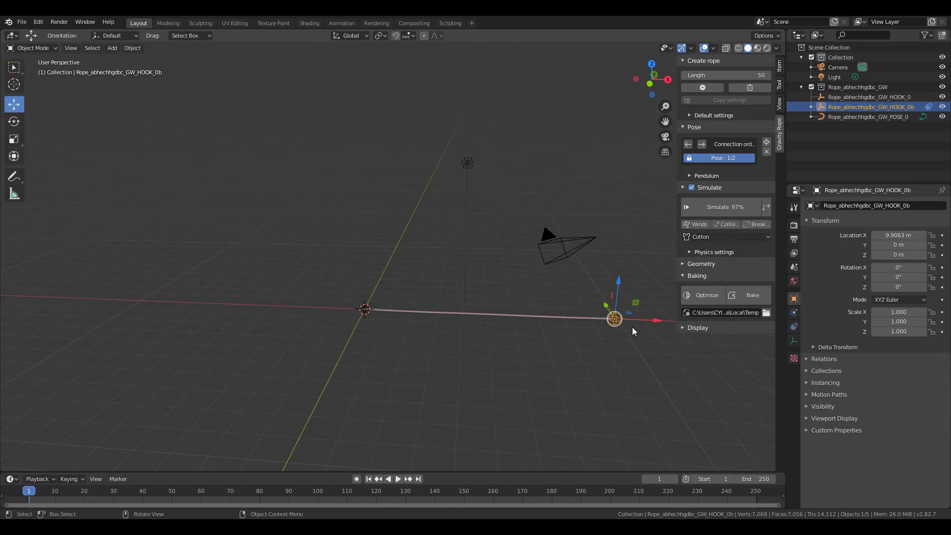
Step: Move the end hook to about X 4.87 m and Z 5.44 m, run the rope simulation and stop it
left_click_drag(619, 286, 627, 148)
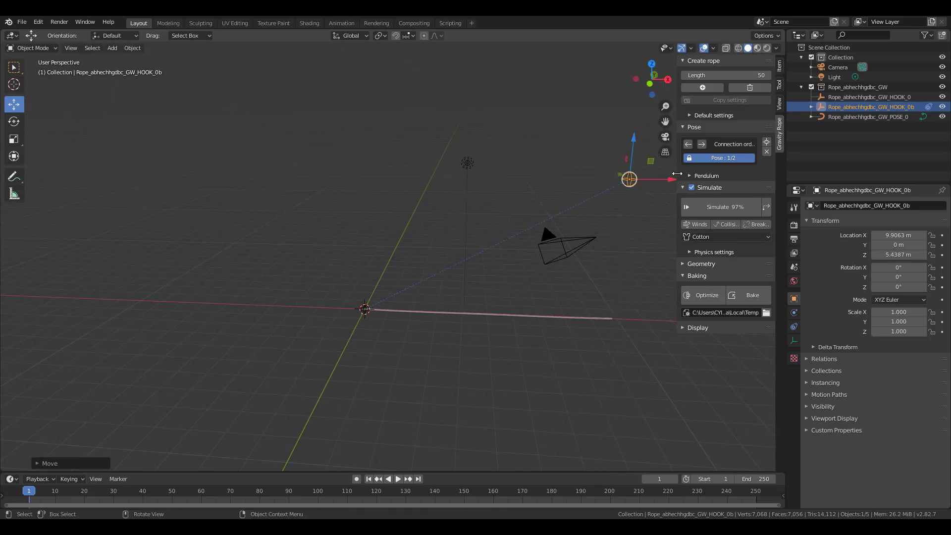
left_click_drag(674, 180, 525, 178)
left_click(714, 206)
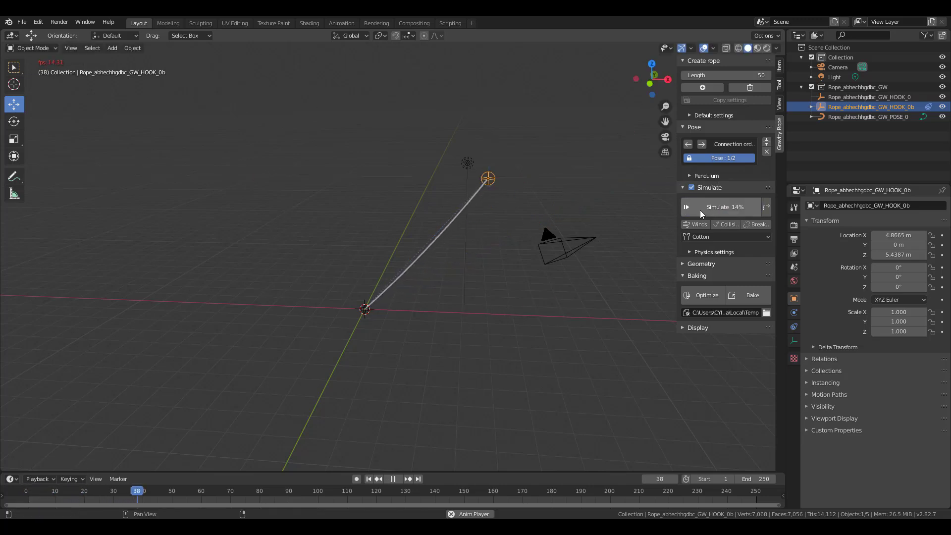
middle_click_drag(453, 276, 504, 282)
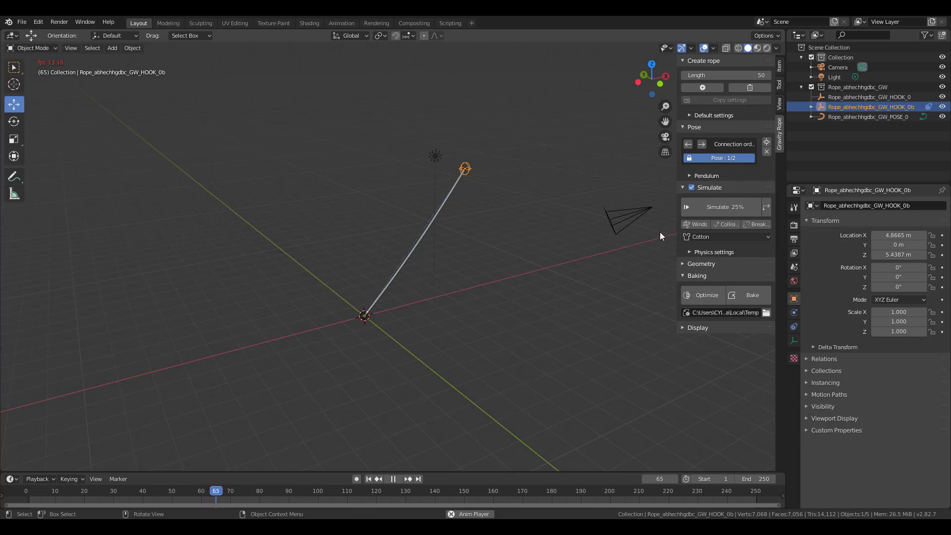
left_click(715, 208)
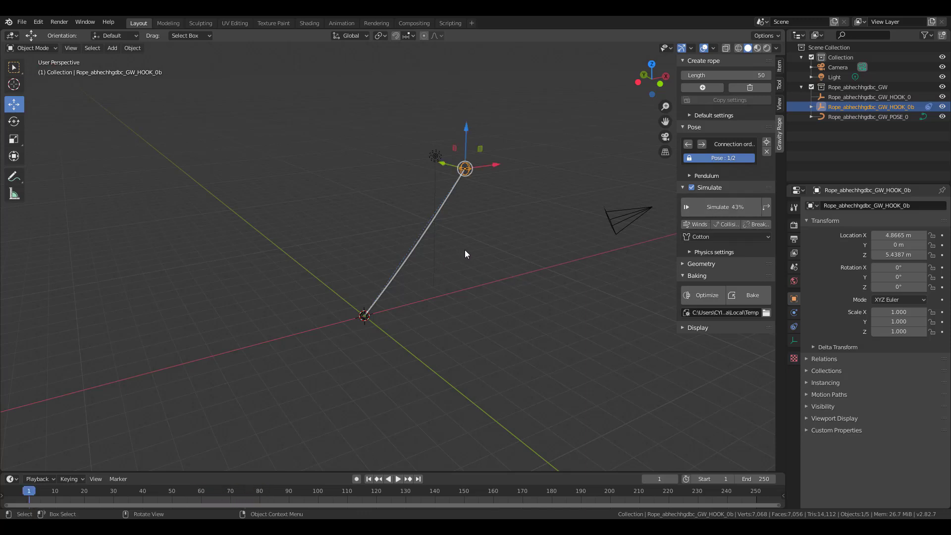
middle_click_drag(465, 251, 503, 251)
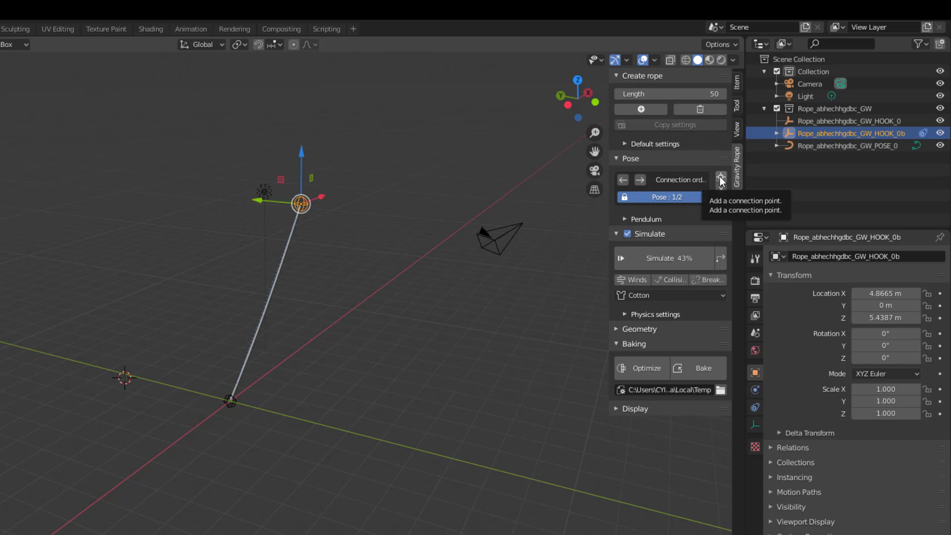
Step: Add three more connection points to the rope, each at a different 3D cursor position
left_click(721, 177)
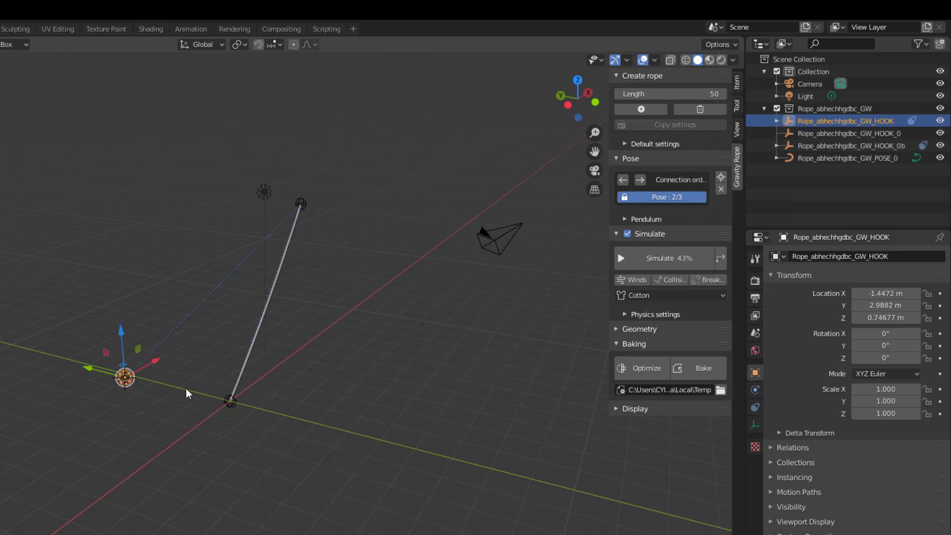
middle_click_drag(185, 388, 214, 401)
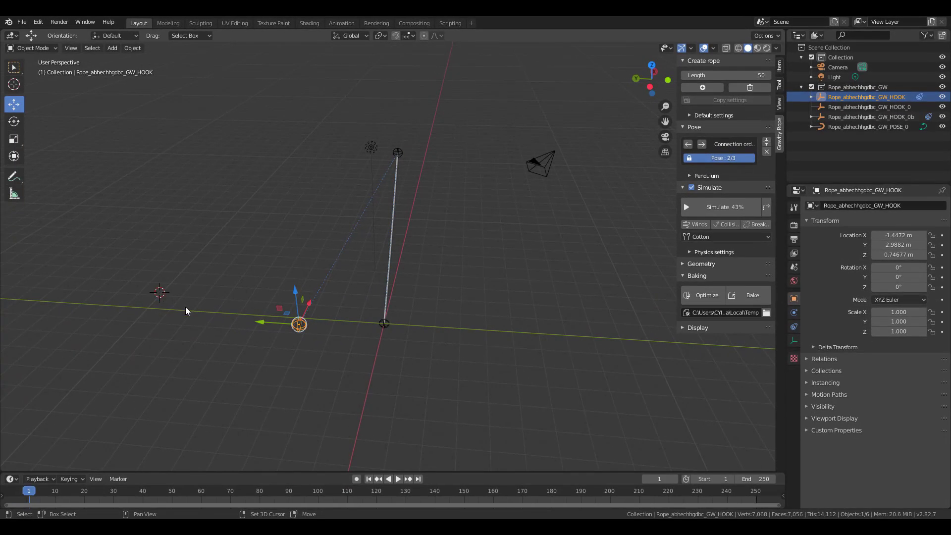
left_click(766, 142)
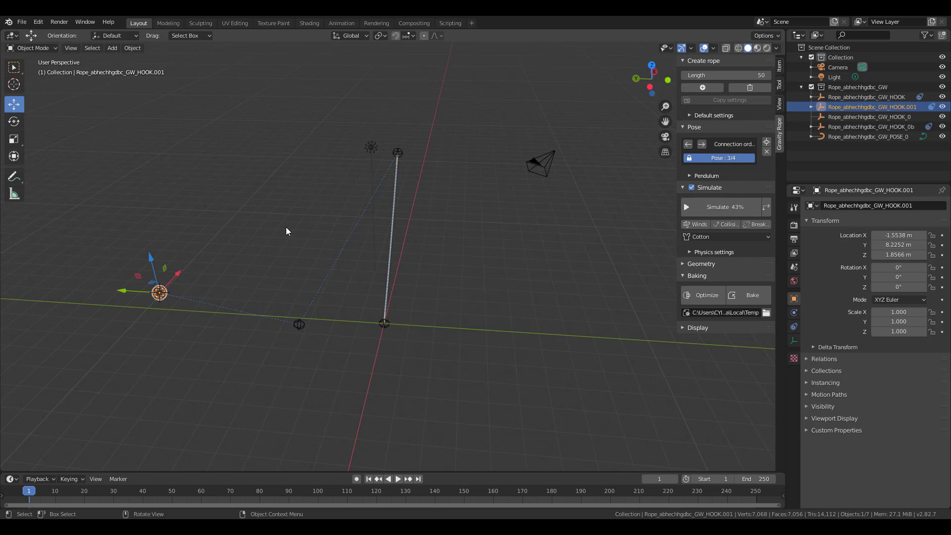
left_click(767, 143)
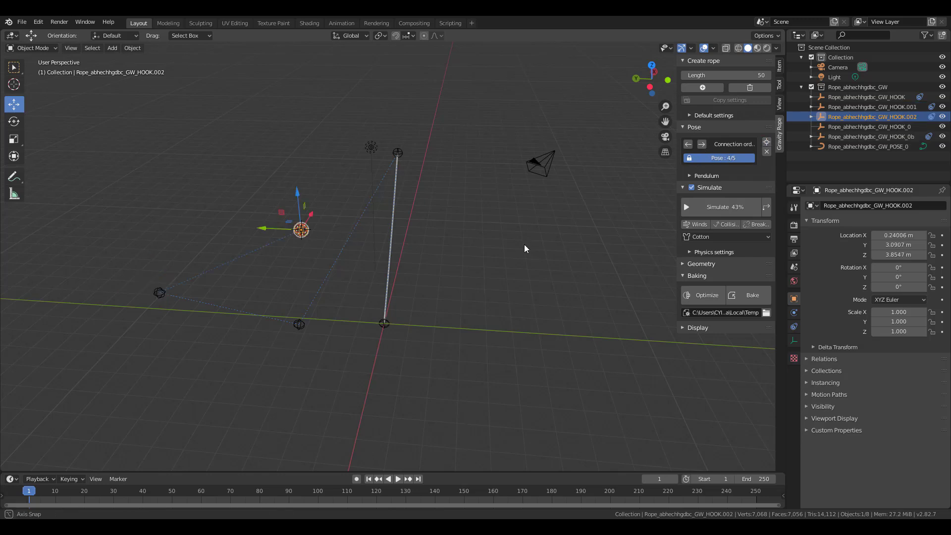
Step: Move the last connection point to about X 7.65 m and Z 1.07 m, and simulate the rope through all points
middle_click_drag(527, 249, 483, 218)
left_click_drag(483, 218, 557, 335)
middle_click_drag(556, 335, 573, 312)
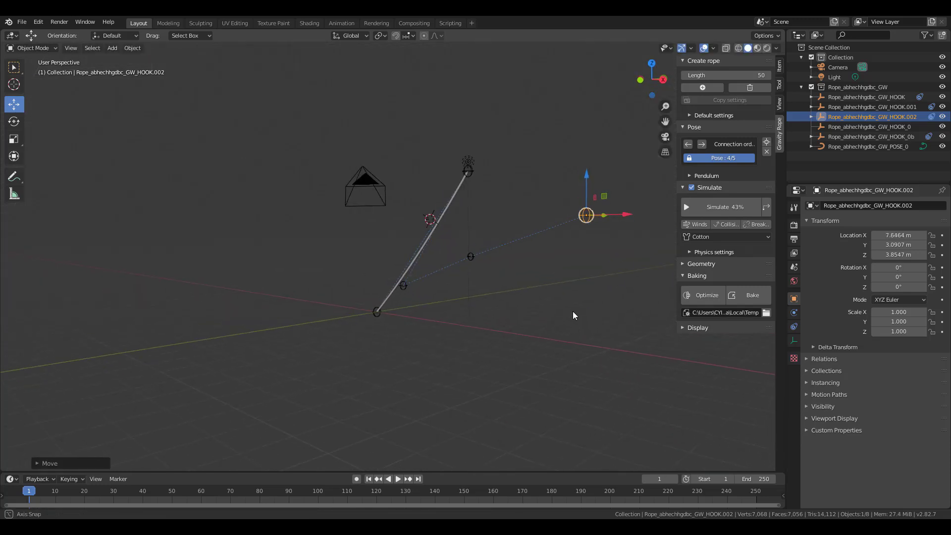
left_click_drag(588, 194, 587, 248)
left_click(590, 269)
middle_click_drag(590, 269, 652, 306)
left_click(727, 207)
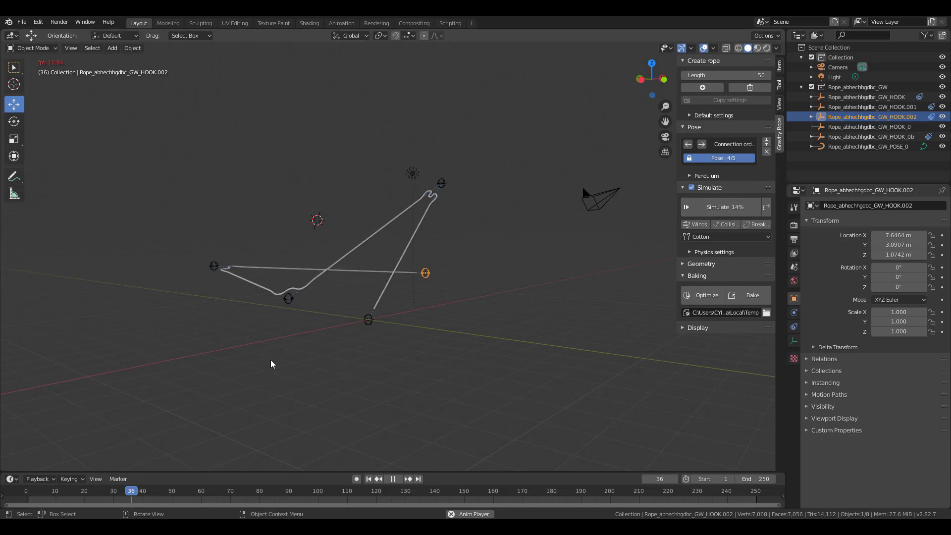
Step: Apply the Paper preset to the rope and rerun the simulation
middle_click_drag(272, 361, 332, 331)
left_click(738, 237)
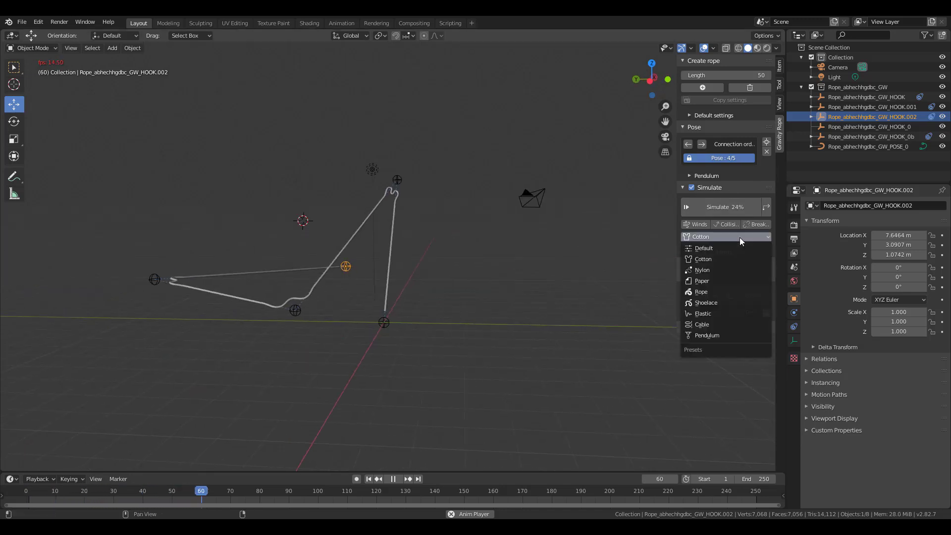
left_click(709, 279)
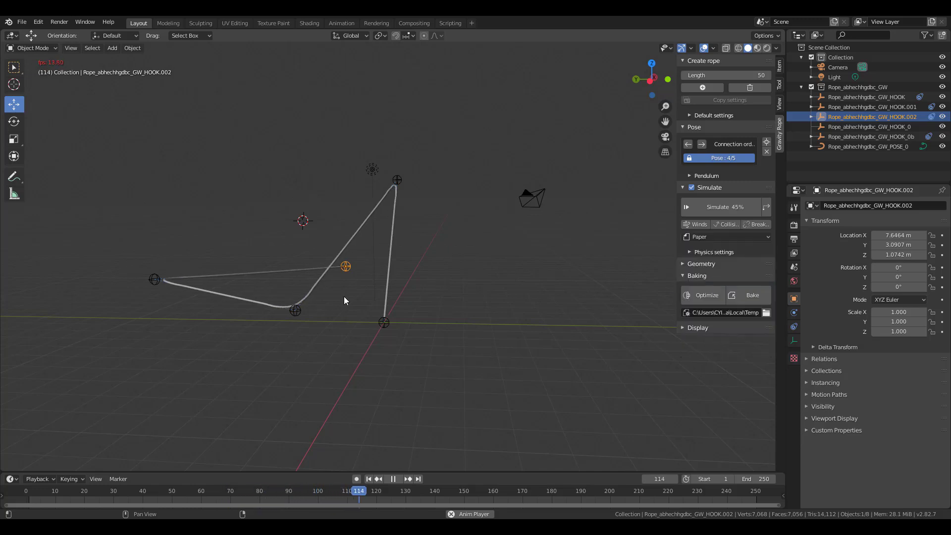
left_click(742, 207)
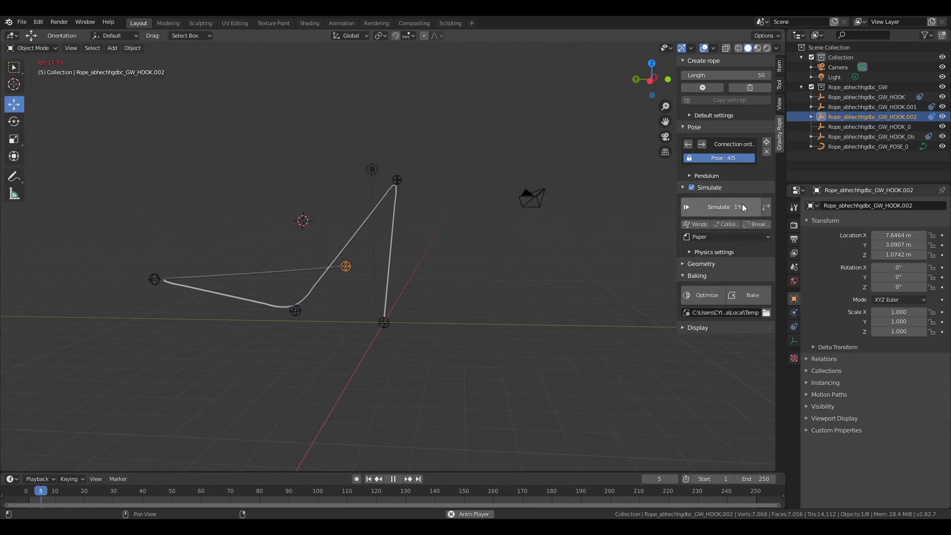
Step: Select the rope's highest hook and stop the simulation playback
middle_click_drag(472, 354, 466, 297)
left_click(483, 178)
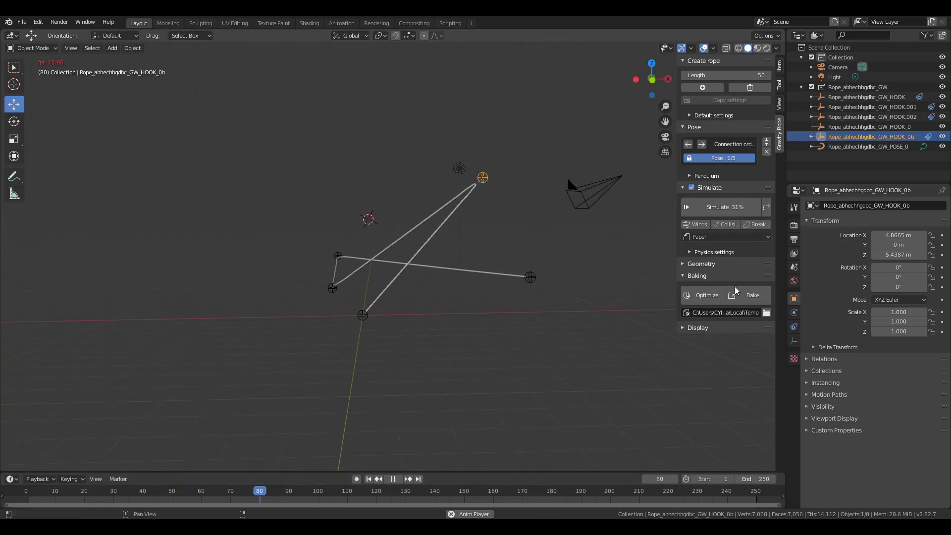
left_click(394, 479)
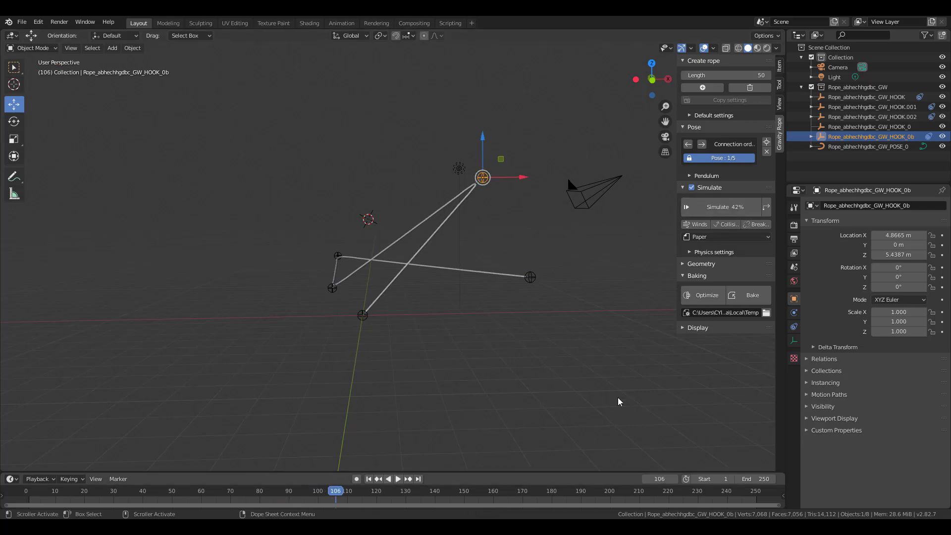
Step: Set the rope's physics length to 163 and apply the Cable preset
left_click(716, 253)
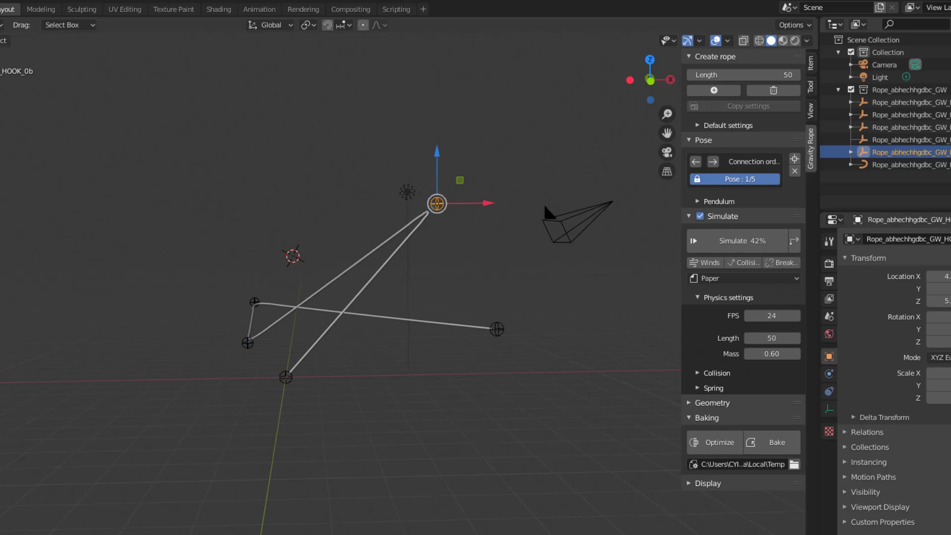
mouse_move(780, 338)
left_mouse_down()
mouse_move(817, 338)
mouse_move(787, 336)
left_mouse_up()
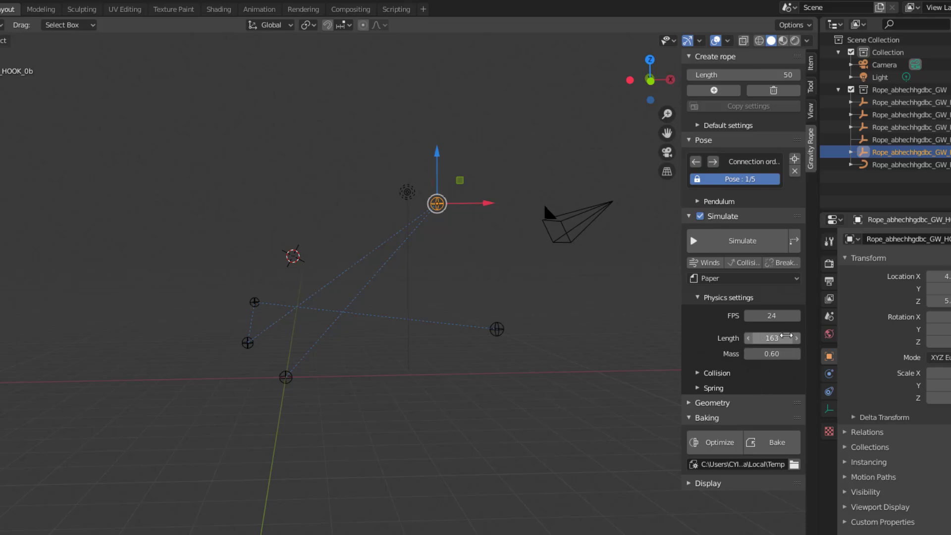
left_click(752, 279)
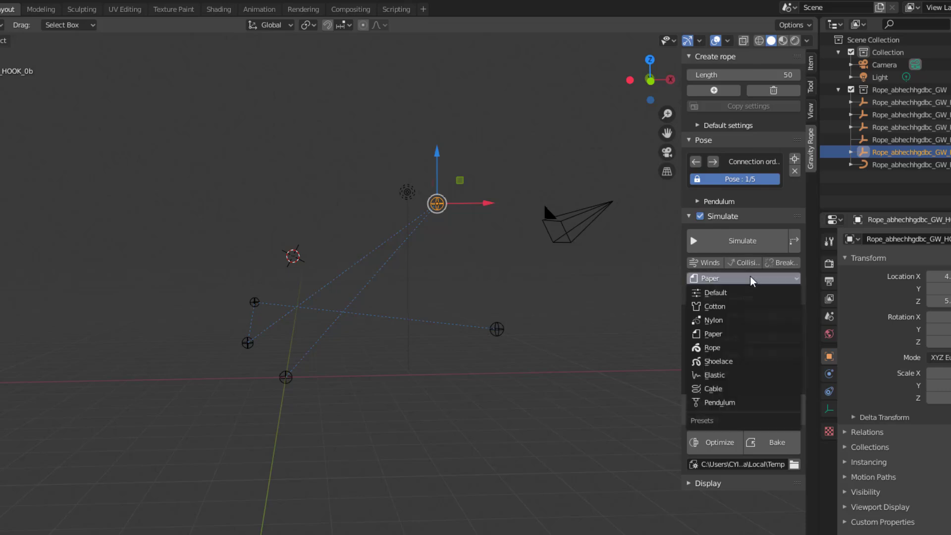
left_click(741, 390)
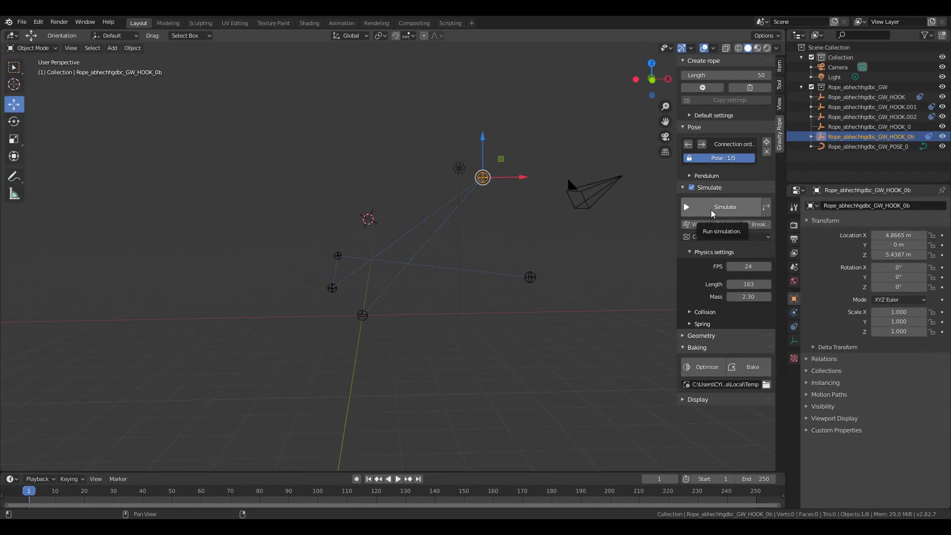
Step: Run the simulation with the Cable preset and examine how the longer rope hangs between its connection points
left_click(713, 211)
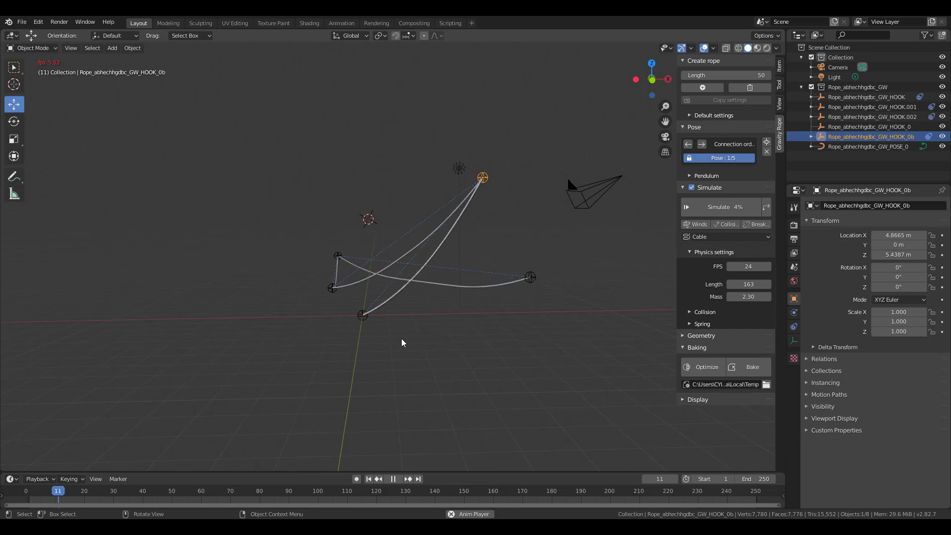
middle_click_drag(425, 343, 375, 329)
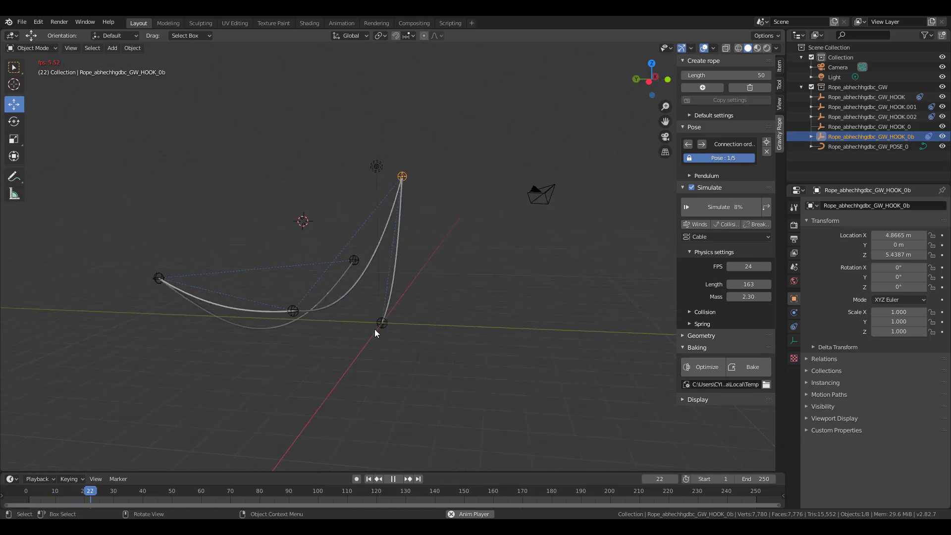
scroll(375, 329, "up", 5)
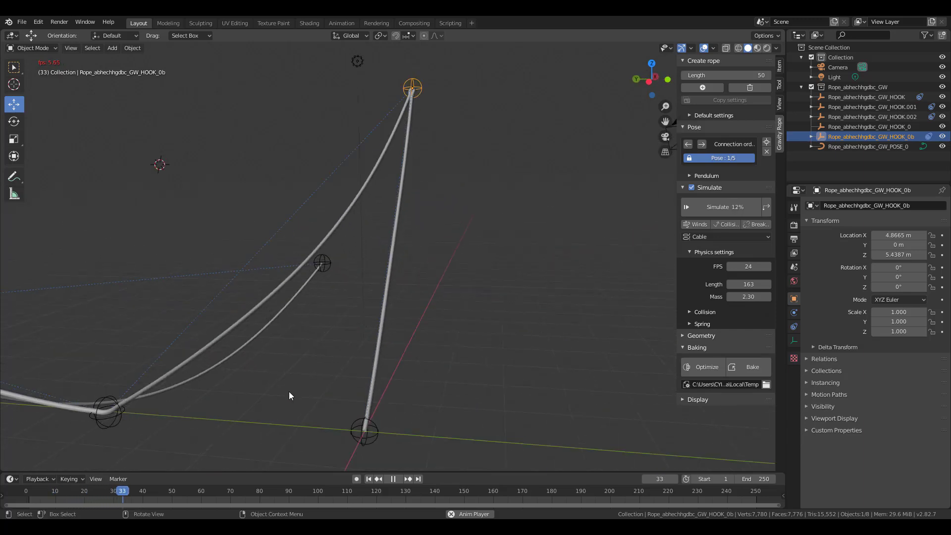
middle_click_drag(257, 409, 570, 373)
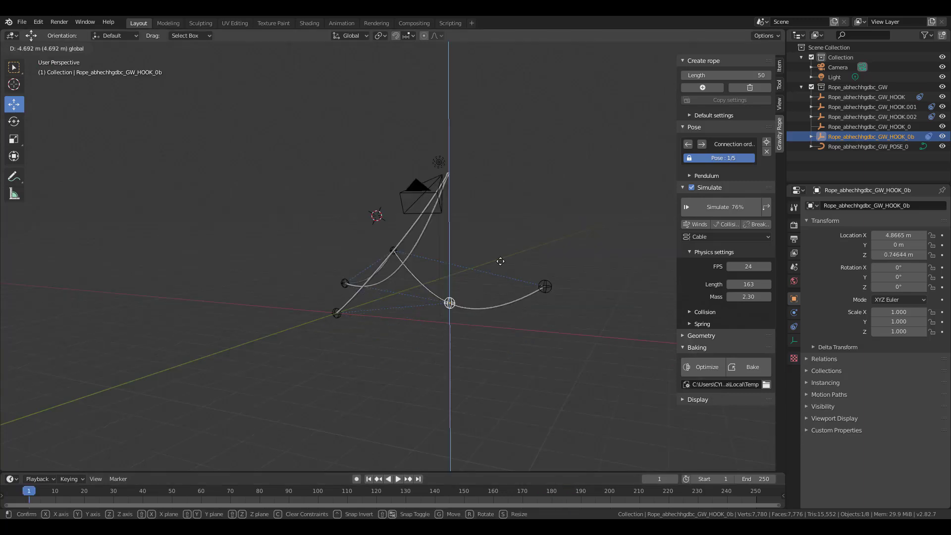
Step: Move the highest hook down to about Z 0.75 m and along X to about 8.08 m
left_click(500, 261)
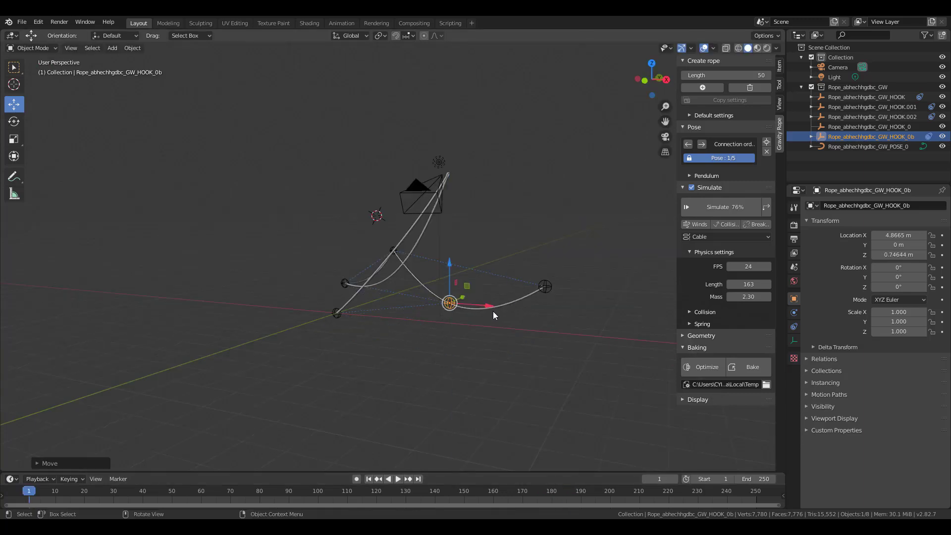
key("g")
key("x")
left_click(577, 319)
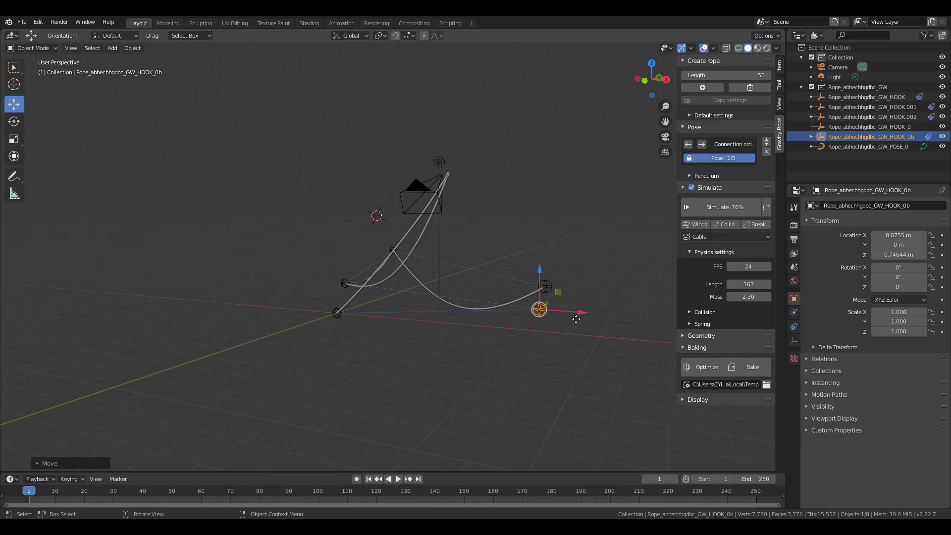
Step: Add a UV sphere at the 3D cursor and scale it down to a small ball
middle_click_drag(458, 351, 438, 402)
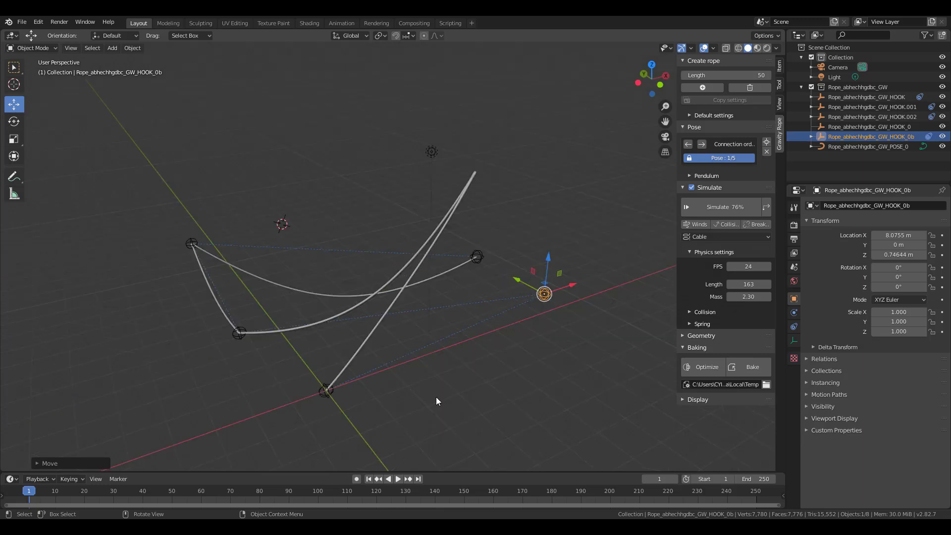
left_click(438, 402)
key("shift+a")
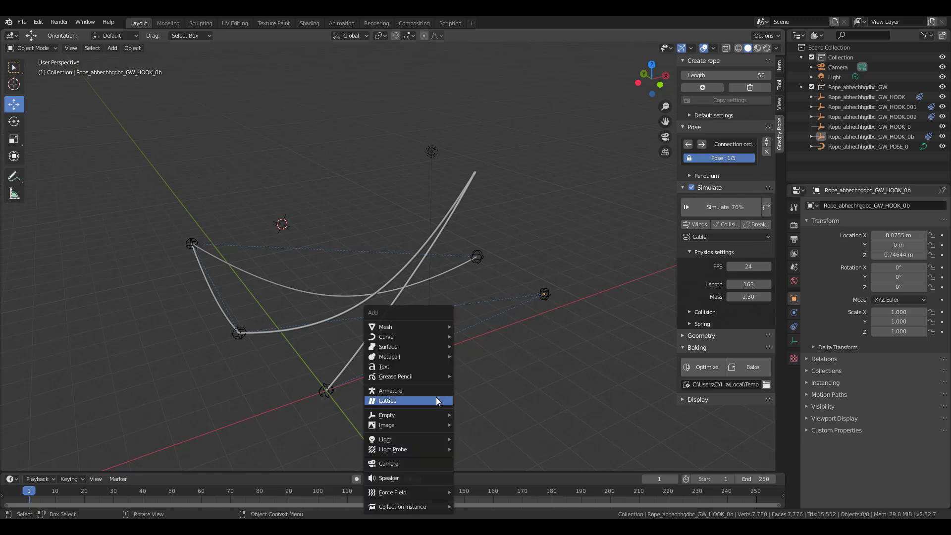
mouse_move(431, 329)
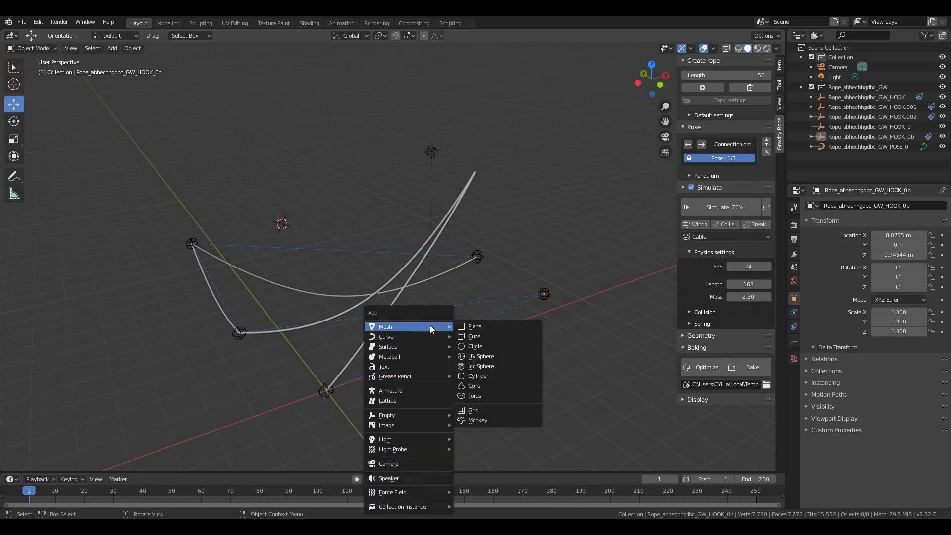
left_click(496, 358)
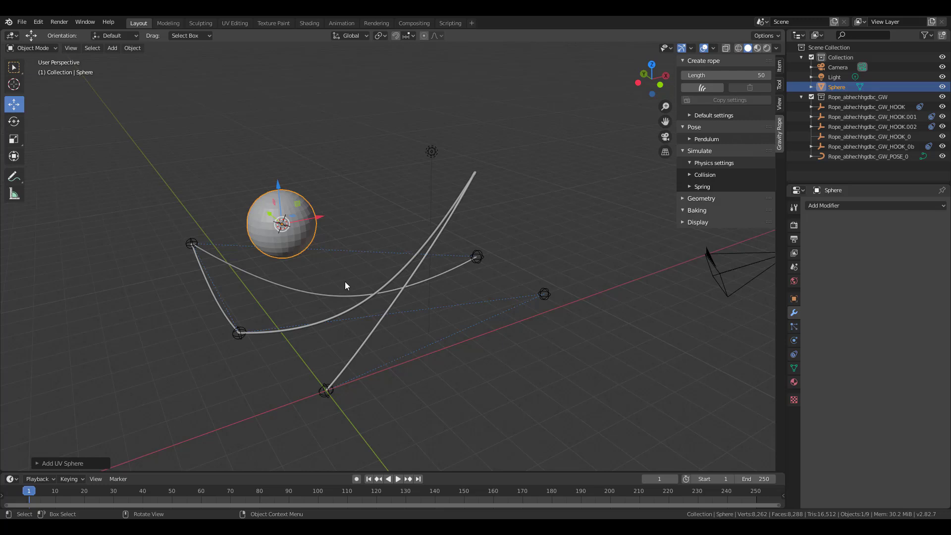
key("s")
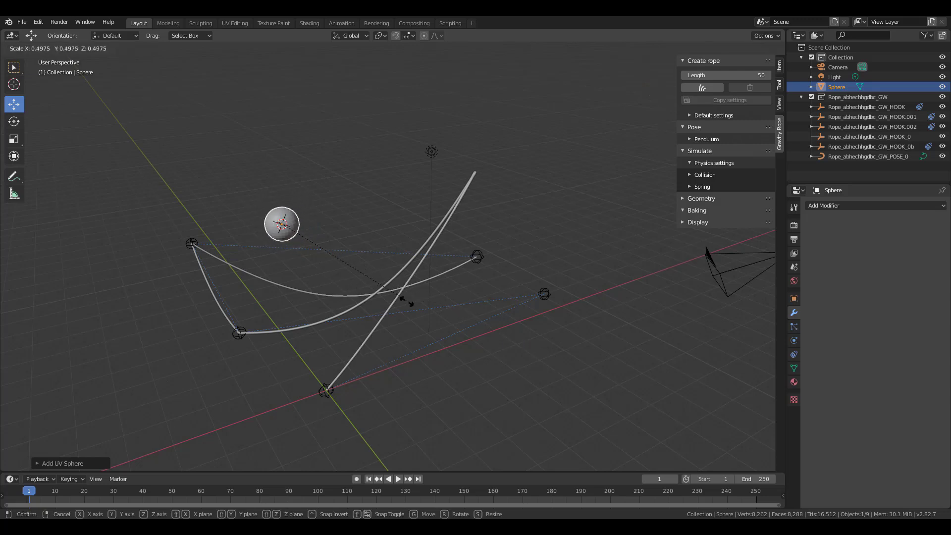
left_click(324, 266)
Step: Move the small sphere away from the 3D cursor into the open space above the rope
middle_click_drag(391, 342, 320, 152)
left_click_drag(327, 176, 239, 221)
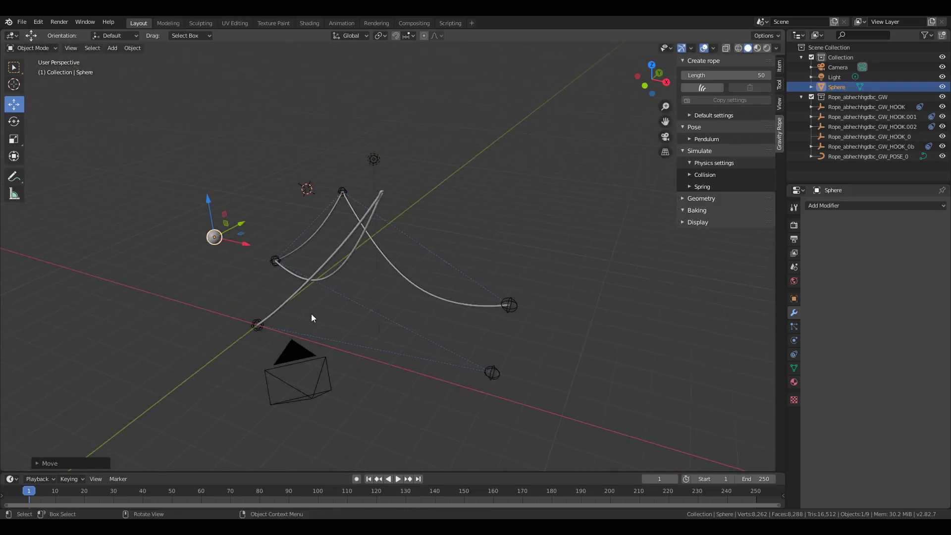
middle_click_drag(239, 221, 437, 323)
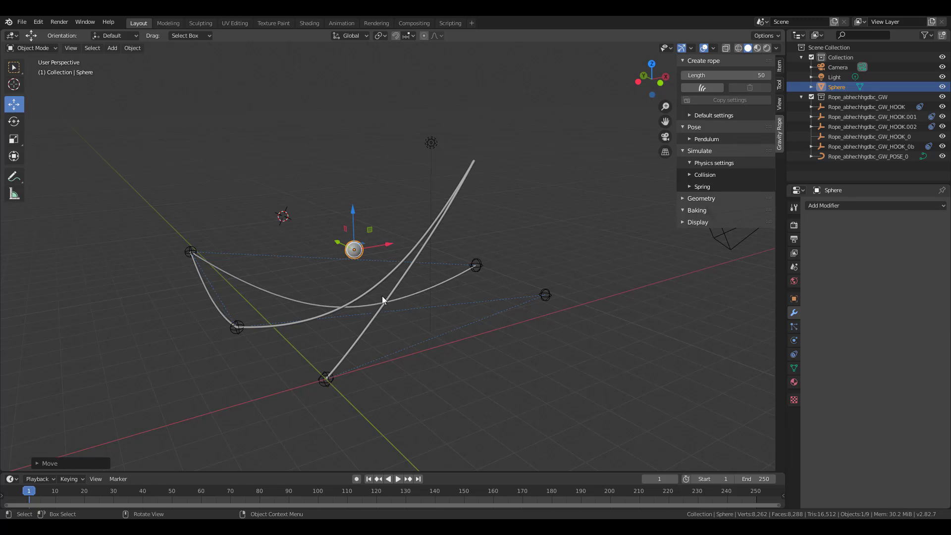
middle_click_drag(368, 355, 333, 286)
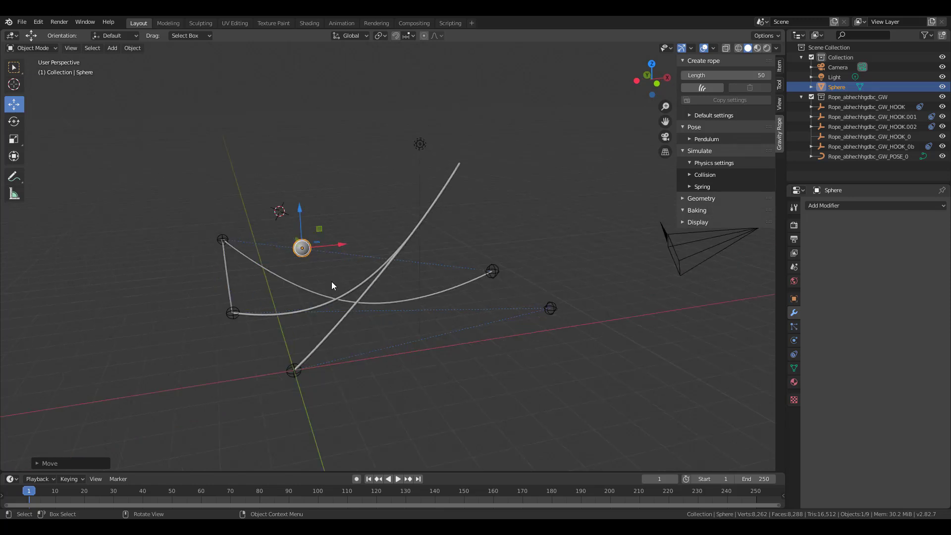
Step: Add the sphere as a pendulum on the rope, with the repositioned hook selected along with it
left_click(551, 309)
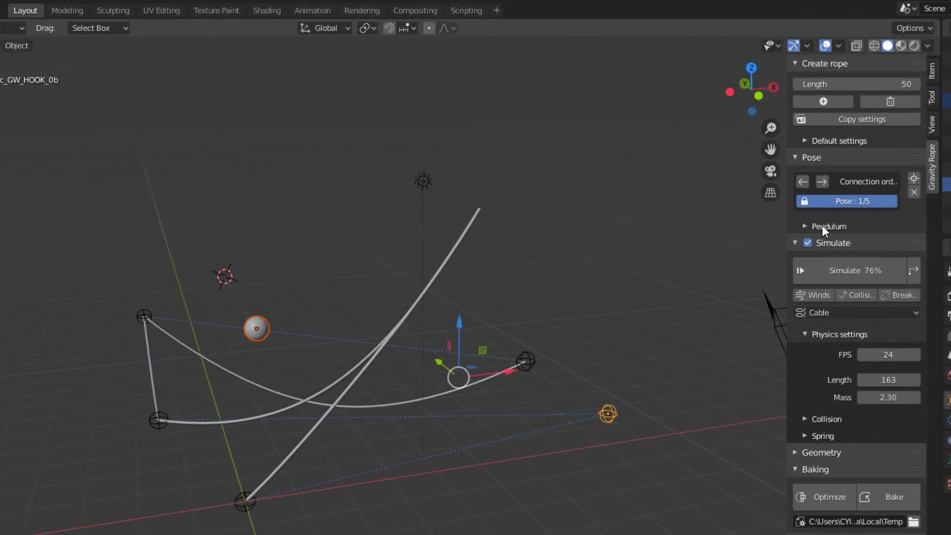
left_click(822, 226)
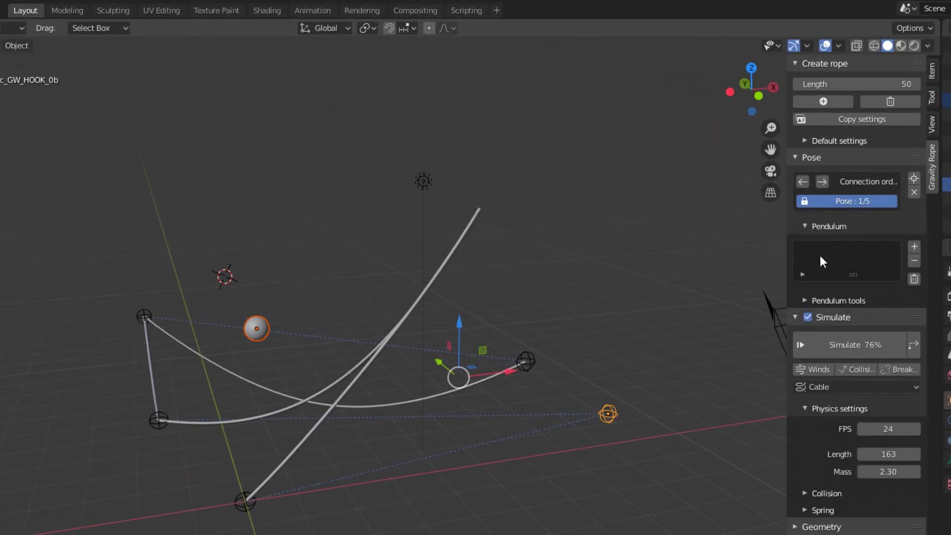
left_click(914, 247)
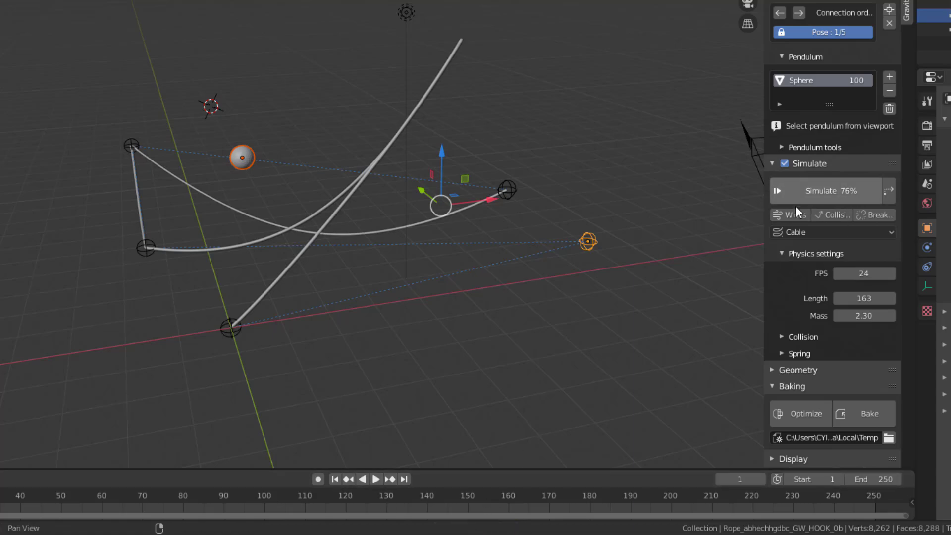
Step: Simulate the rope with the sphere pendulum attached and watch its motion from several angles
left_click(806, 198)
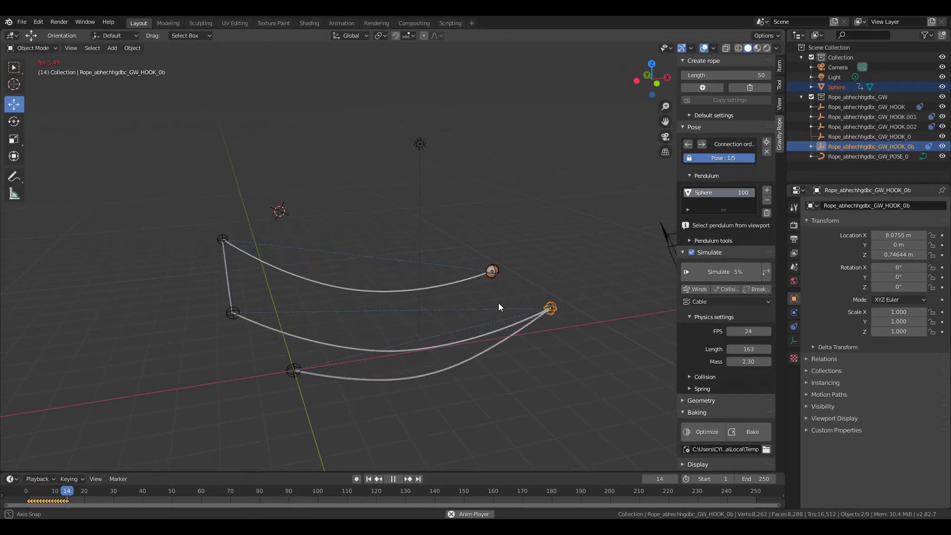
middle_click_drag(499, 303, 494, 337)
scroll(494, 340, "up", 3)
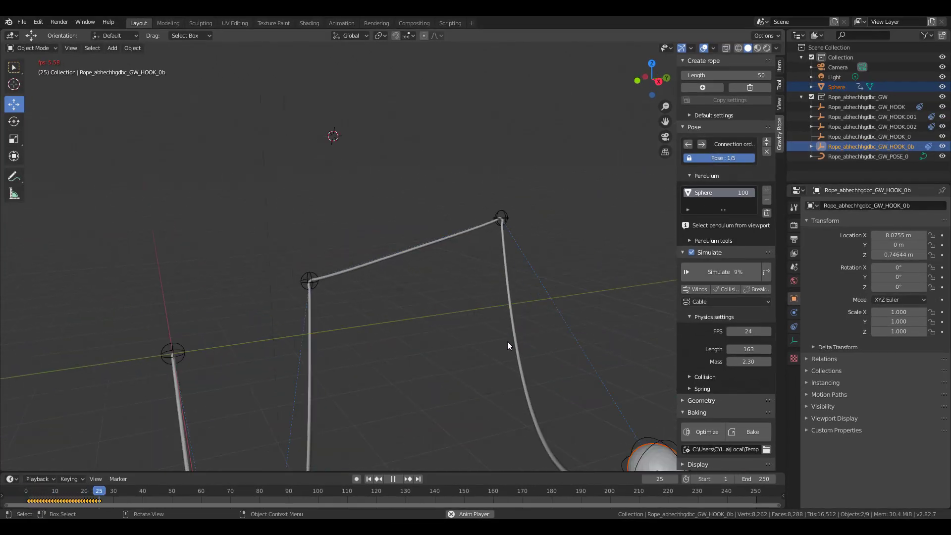
middle_click_drag(540, 317, 536, 314, "shift")
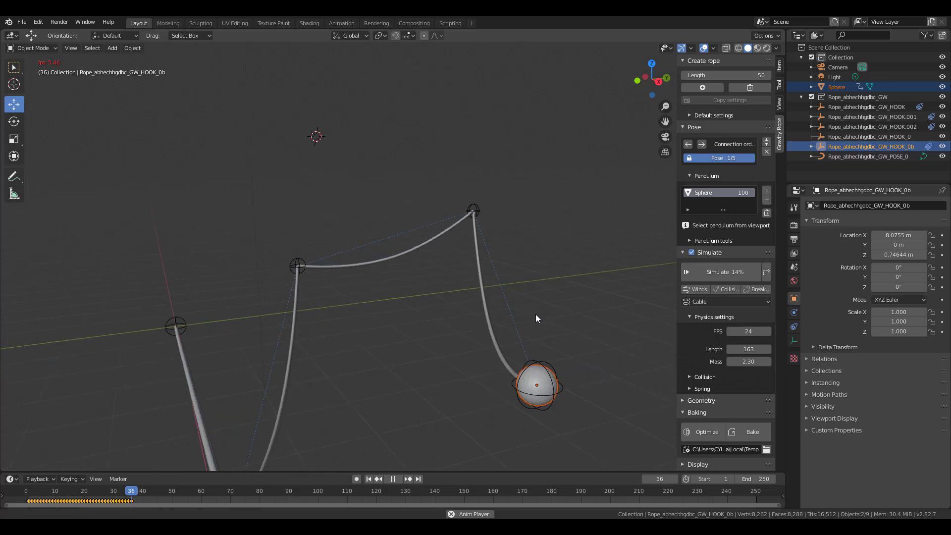
middle_click_drag(530, 400, 583, 389)
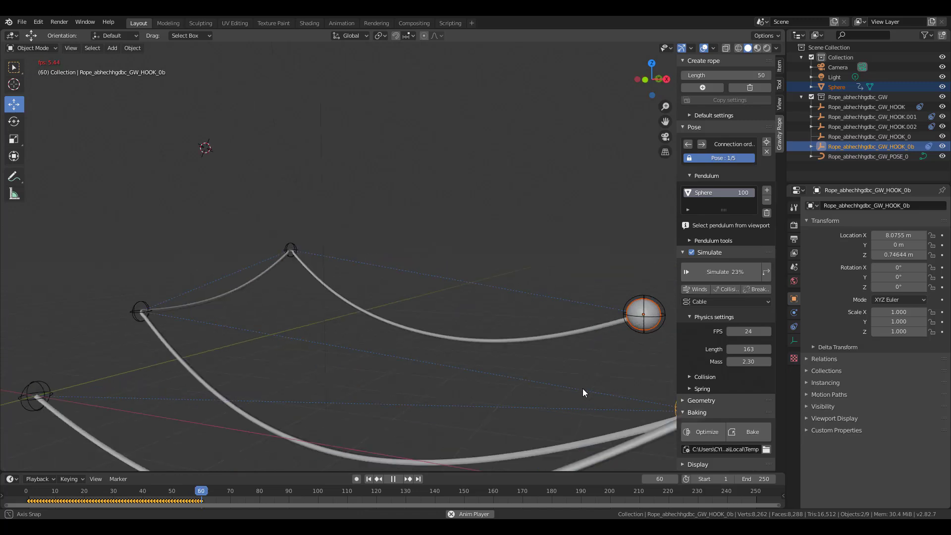
scroll(583, 388, "down", 2)
scroll(583, 390, "down", 2)
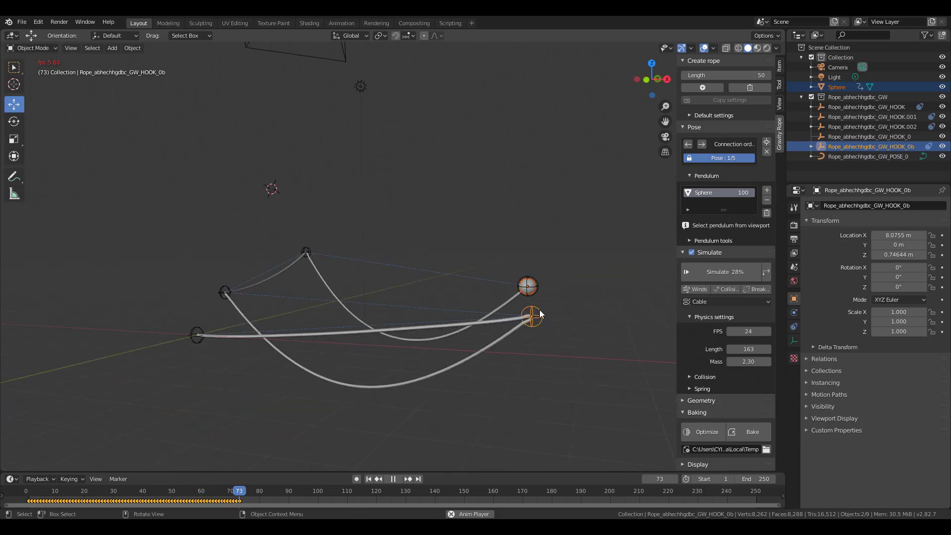
Step: Stop the playback, return to frame 1 and set the sphere pendulum's position on the rope to 60%
left_click(534, 292)
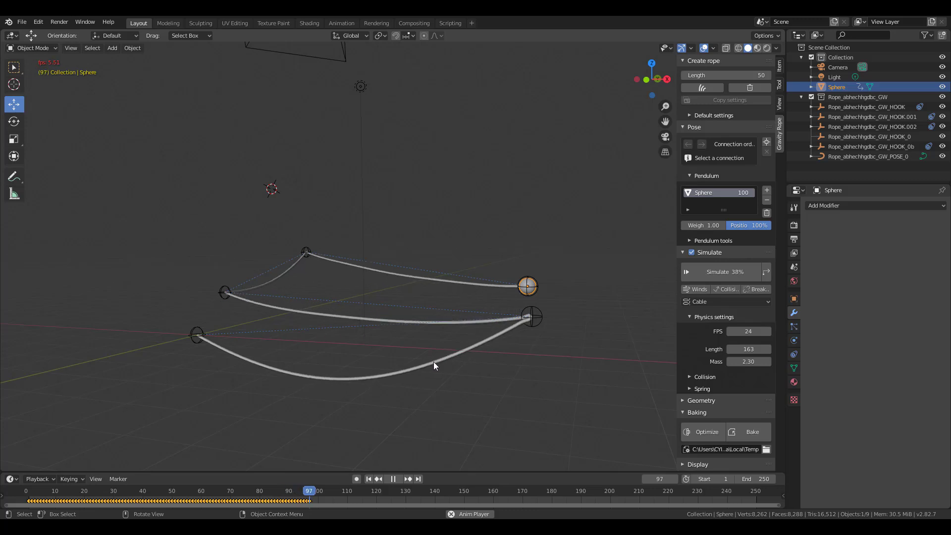
key("space")
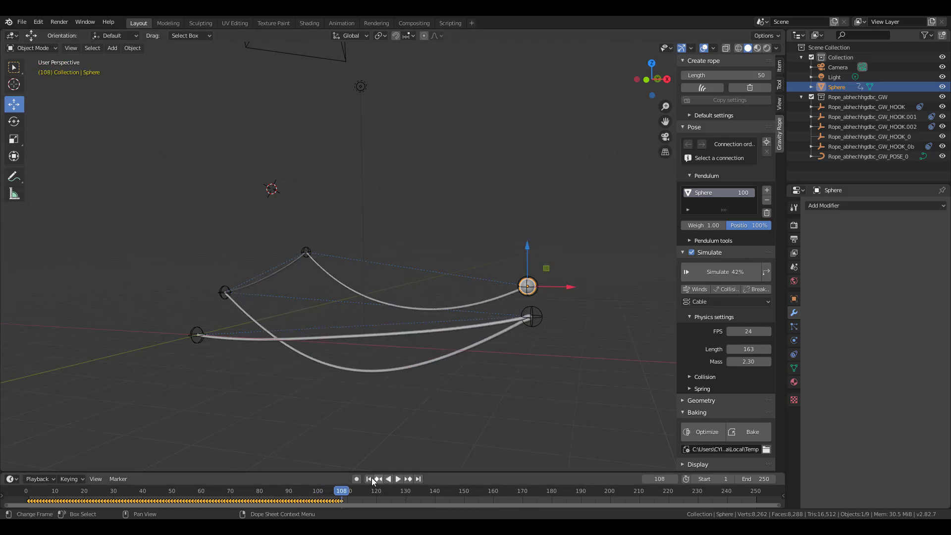
left_click(370, 479)
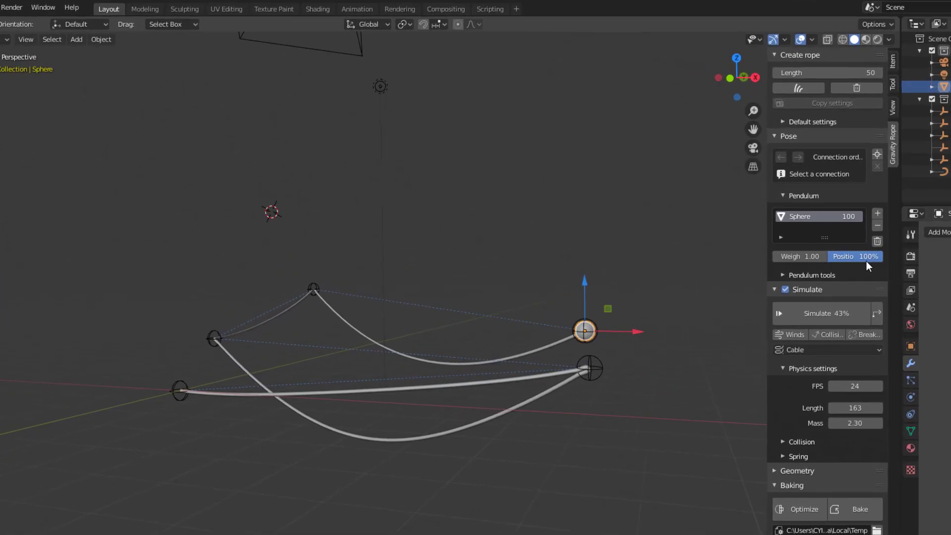
left_click_drag(881, 256, 860, 256)
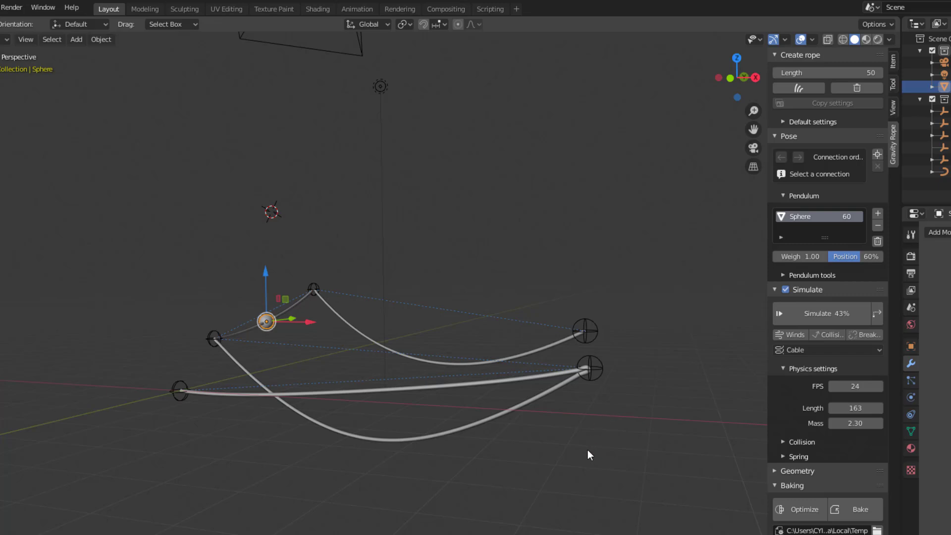
Step: Add a monkey mesh at the 3D cursor, shrink it above the rope and give it a Subdivision Surface modifier
middle_click_drag(587, 450, 504, 487)
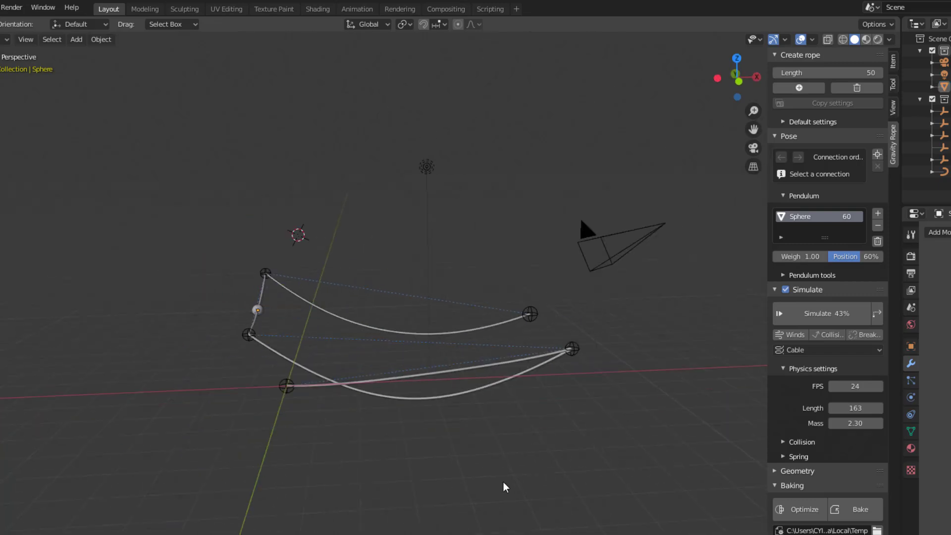
key("shift+a")
mouse_move(509, 389)
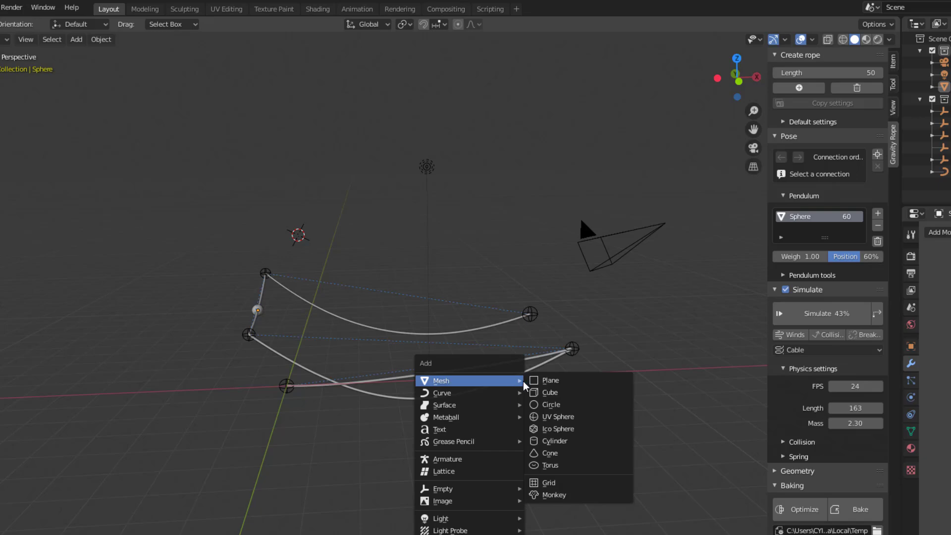
left_click(562, 495)
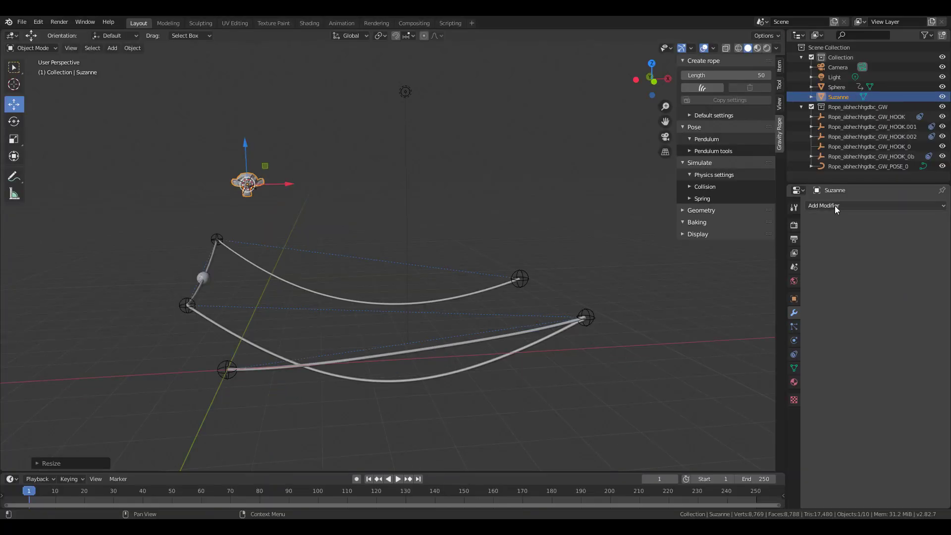
left_click(836, 207)
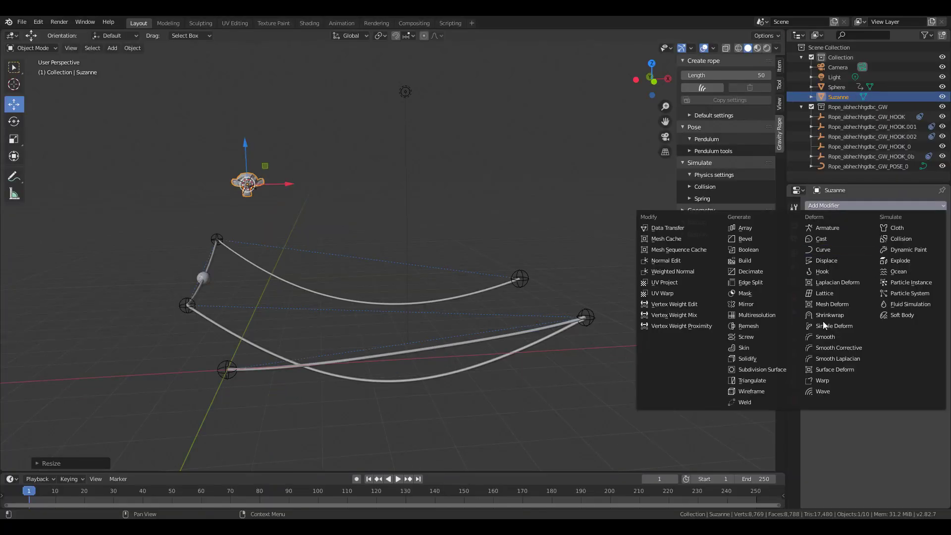
left_click(783, 372)
Step: Add the monkey as a second pendulum with the rope's far lower hook selected along with it, and start the simulation
left_click(586, 318)
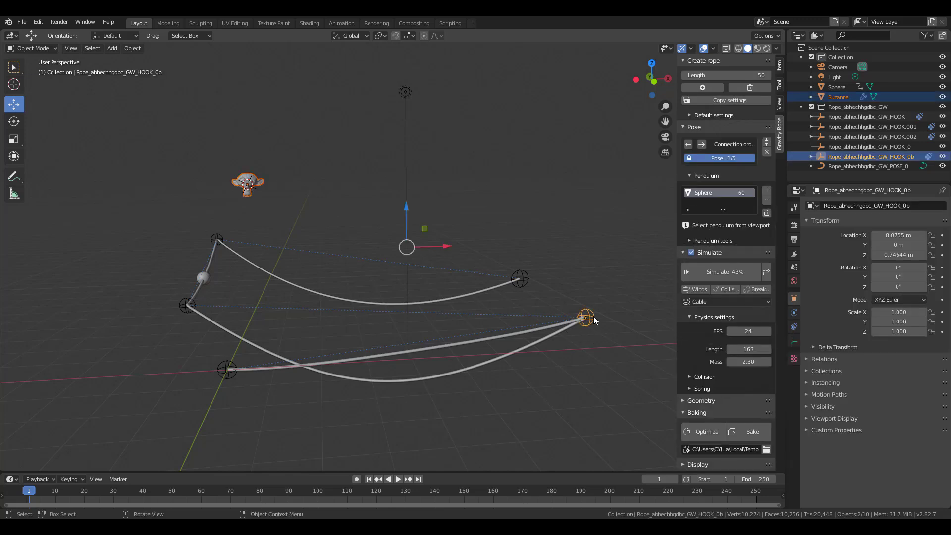
left_click(767, 191)
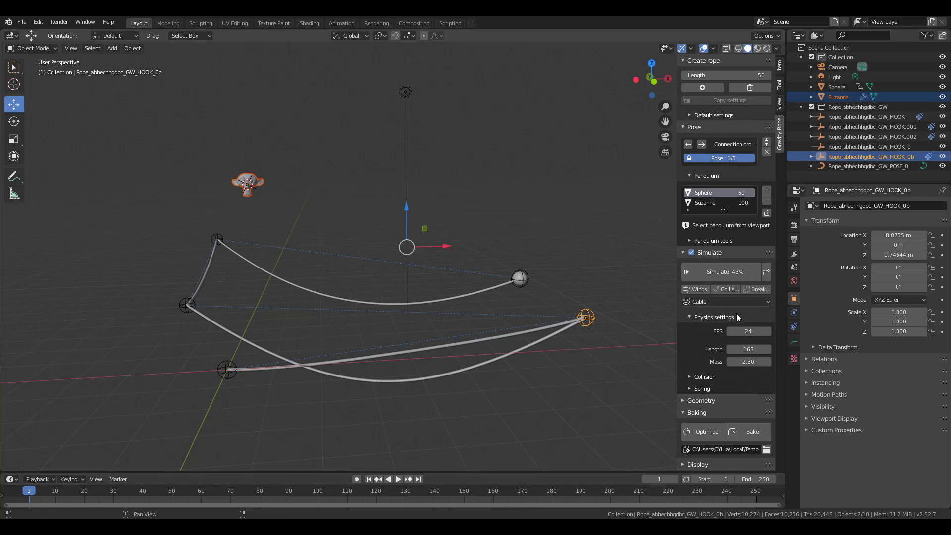
left_click(727, 273)
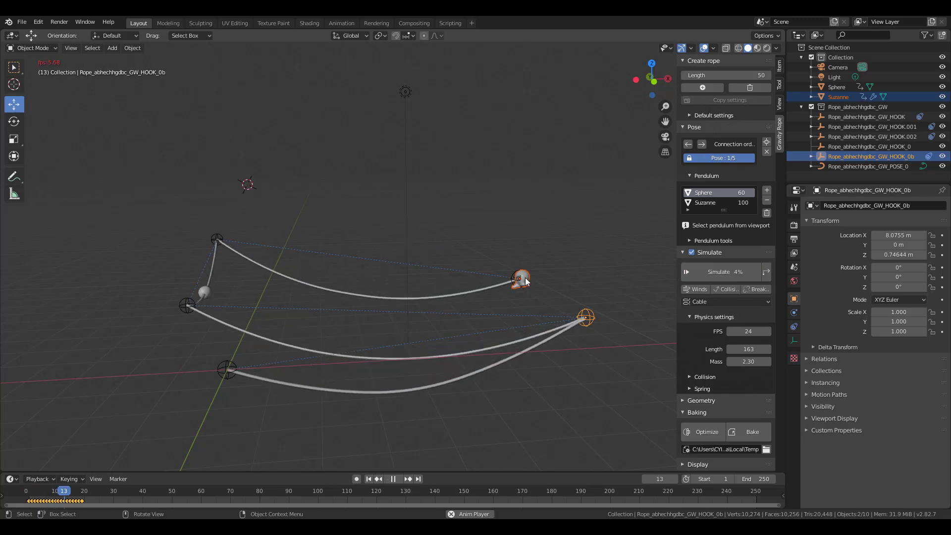
Step: Set the monkey pendulum's position on the rope to 9% and open the pendulum tools
left_click(526, 282)
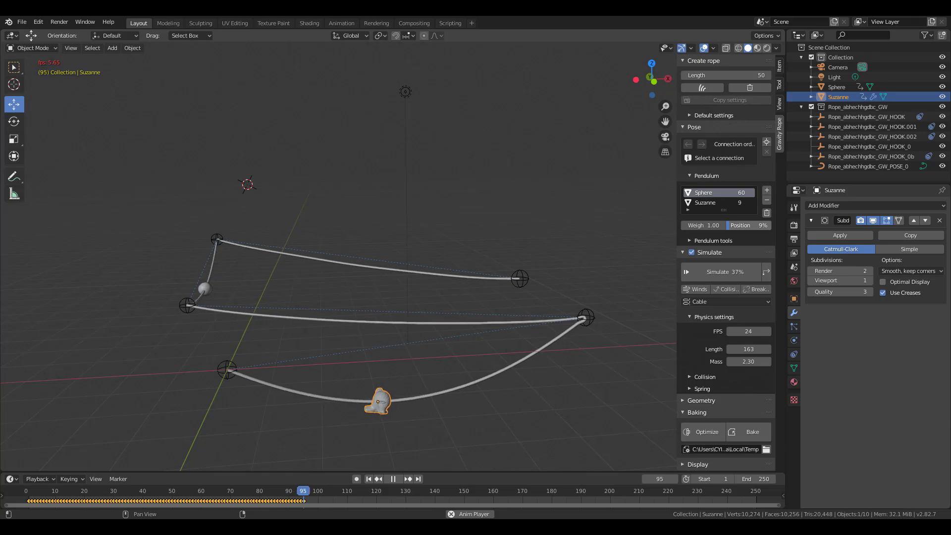
left_click(700, 241)
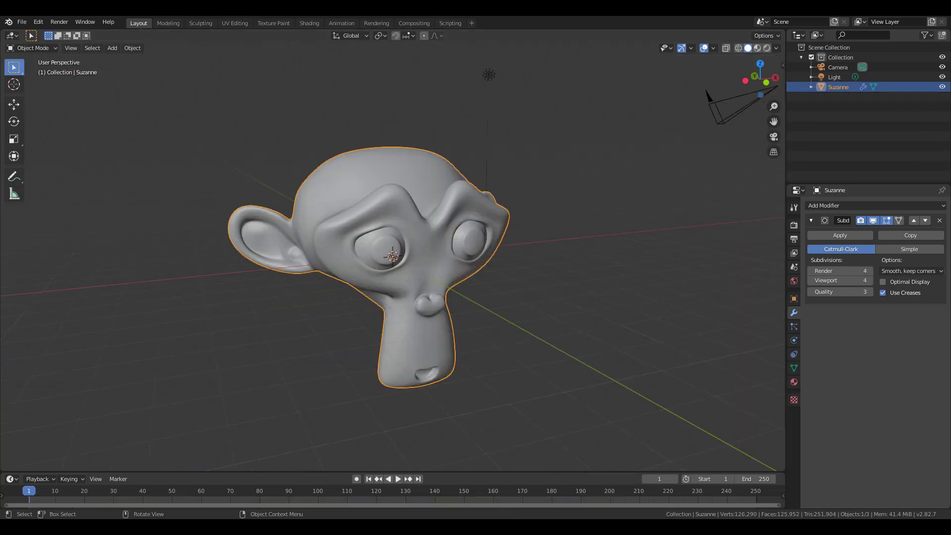
Step: Create ropes of length 50 on the large monkey head using Gravity Rope
left_click(573, 198)
key("n")
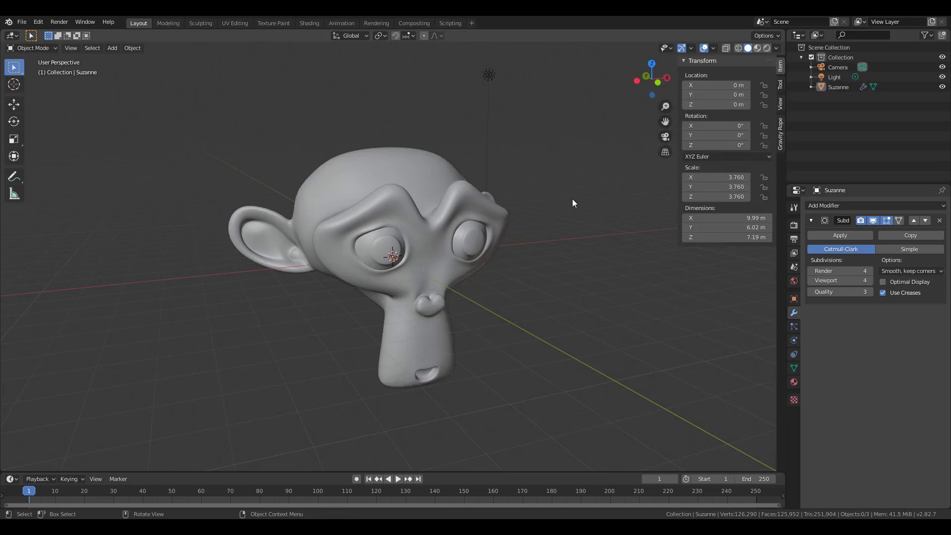
middle_click_drag(409, 223, 396, 212)
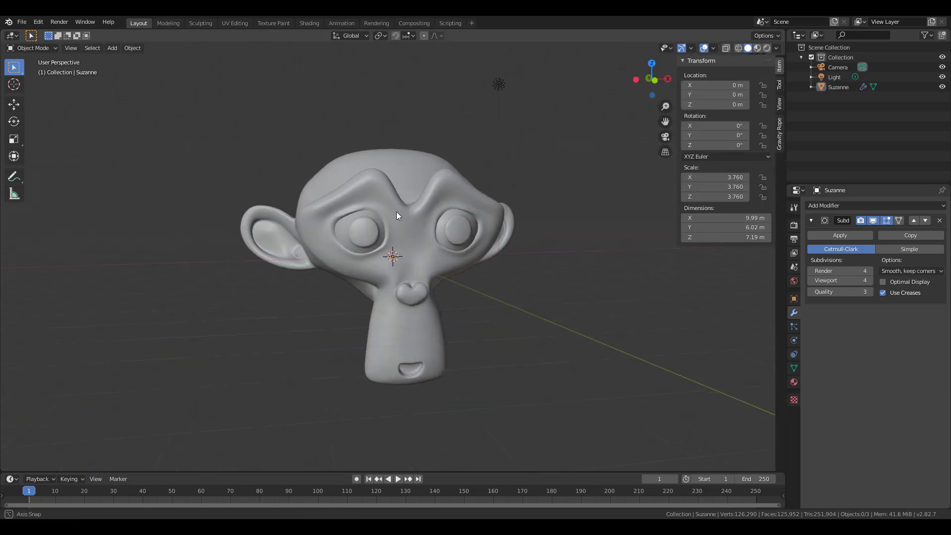
left_click(420, 215)
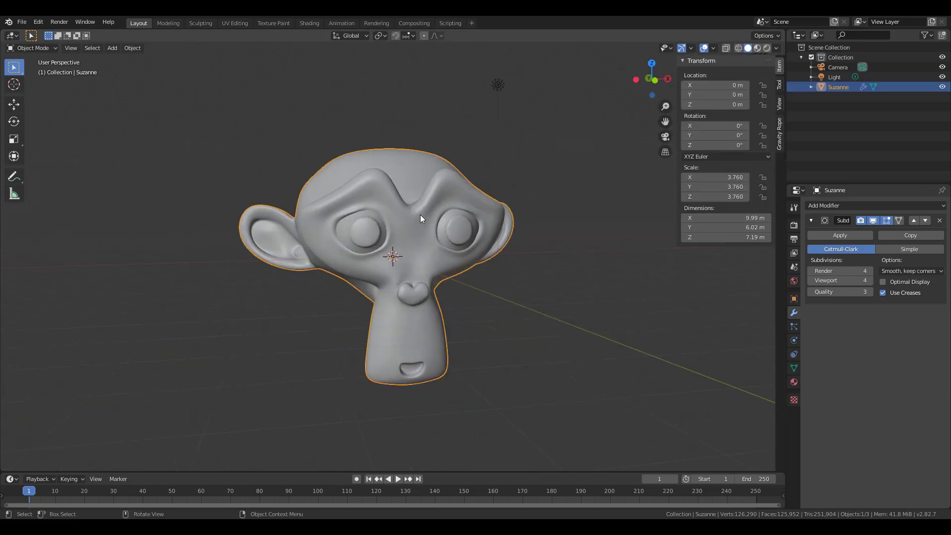
left_click(780, 134)
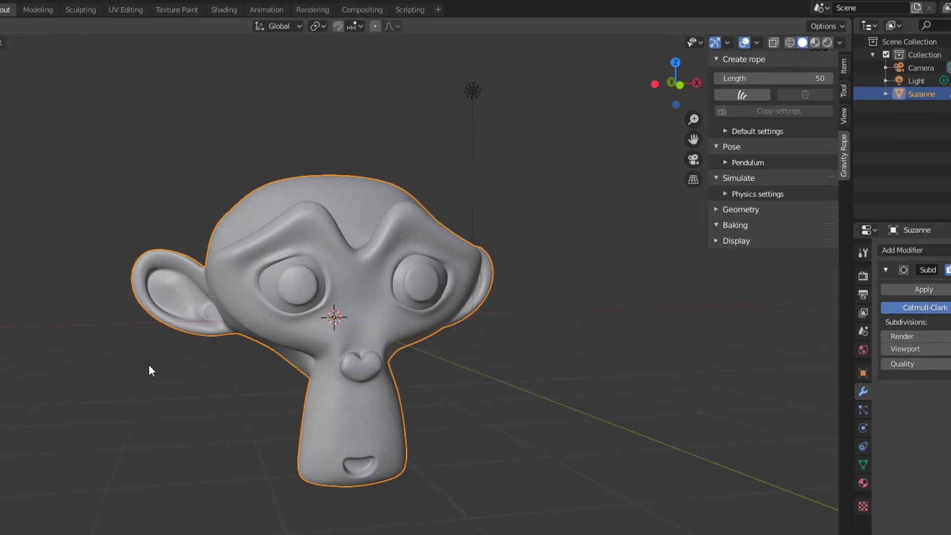
mouse_move(436, 392)
middle_mouse_down()
mouse_move(454, 401)
mouse_move(420, 399)
mouse_move(428, 388)
middle_mouse_up()
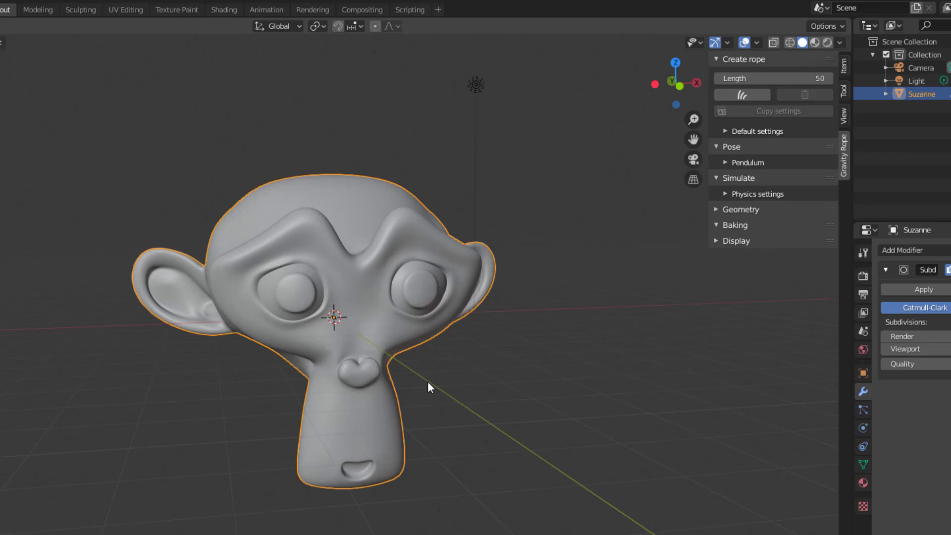
middle_click_drag(492, 345, 449, 331)
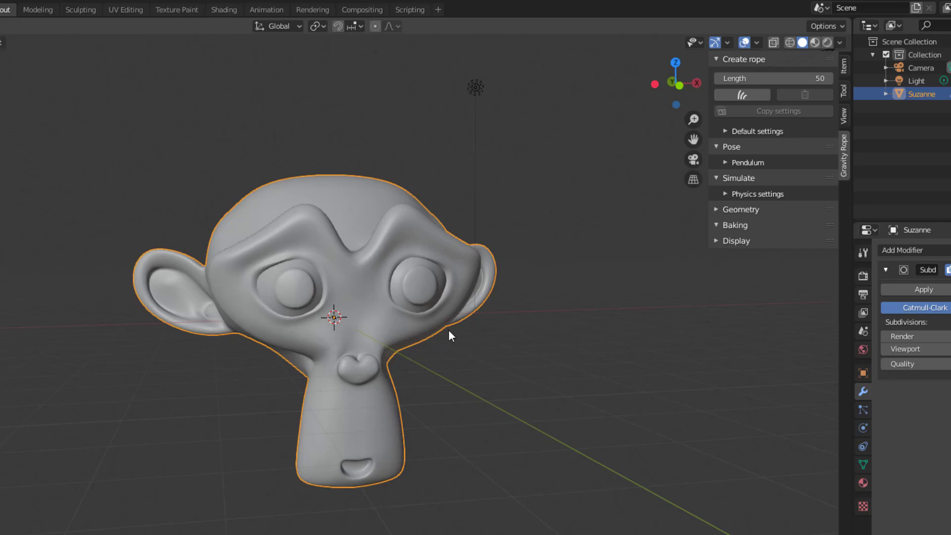
left_click(747, 95)
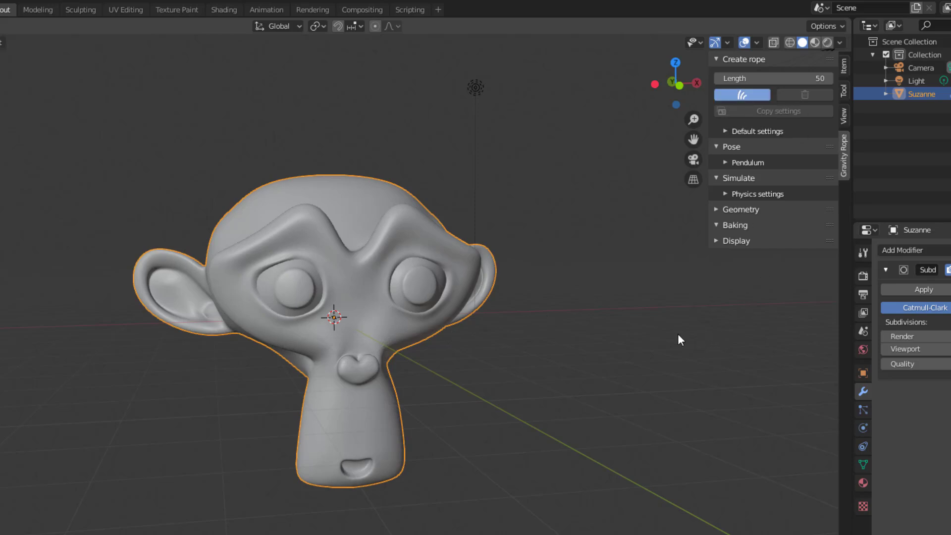
Step: Try a Connection value of 2% for the ropes on the monkey head and return it to 1%
scroll(282, 410, "up", 3)
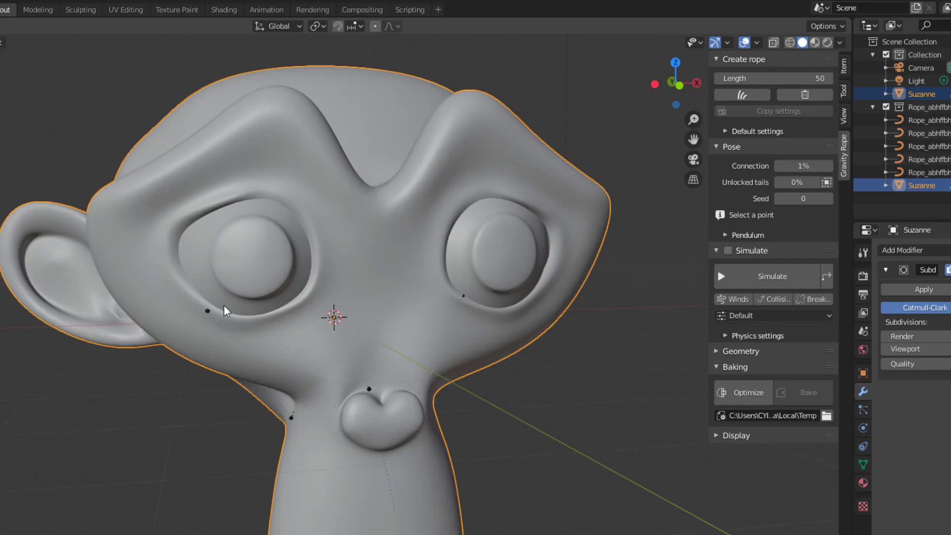
middle_click_drag(224, 310, 307, 381)
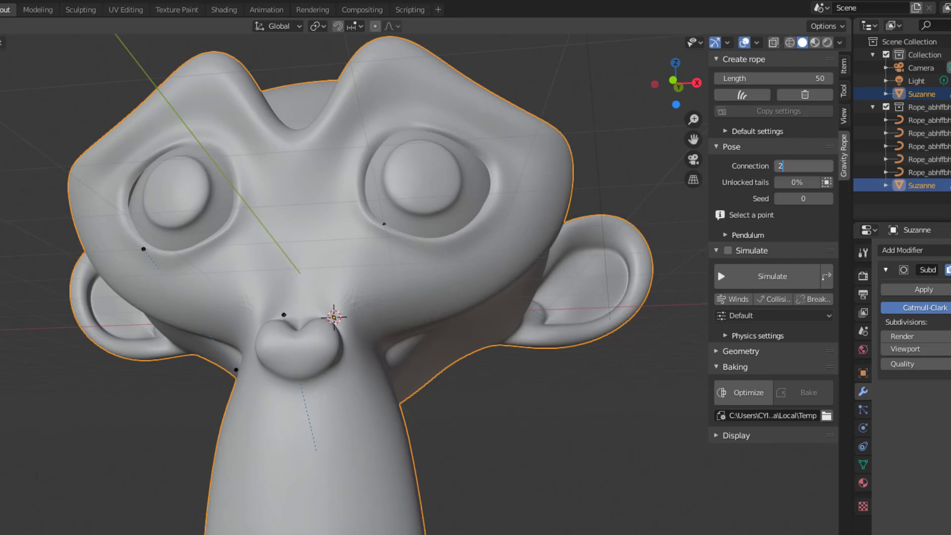
key("Return")
middle_click_drag(287, 252, 450, 245)
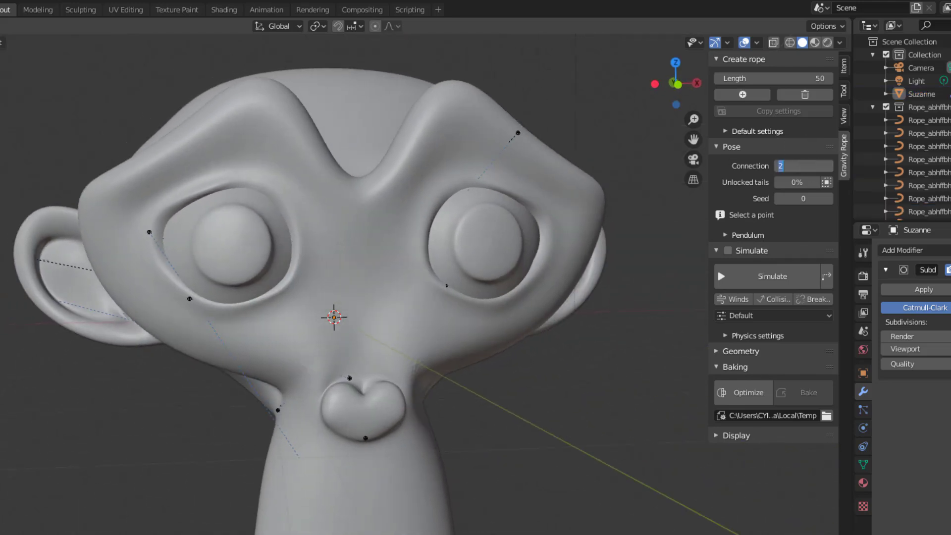
type("1")
key("Return")
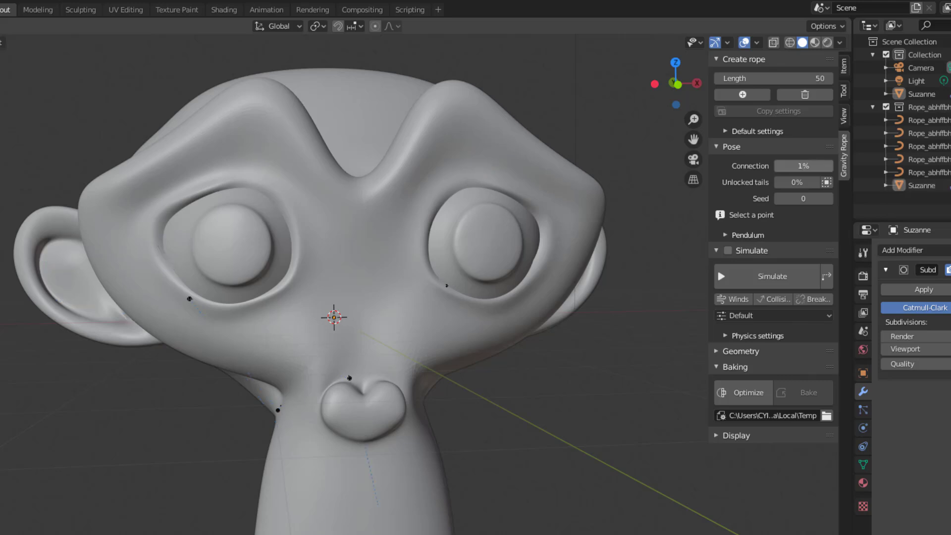
Step: Simulate the ropes on the monkey head from a front view and stop the playback at frame 48
scroll(351, 418, "down", 5)
middle_click_drag(291, 416, 363, 418)
scroll(391, 361, "up", 4)
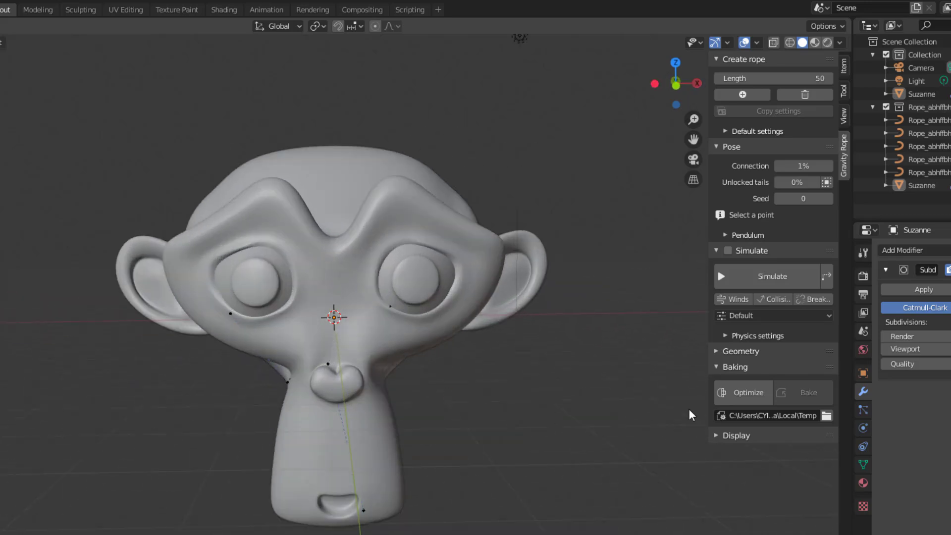
left_click(759, 280)
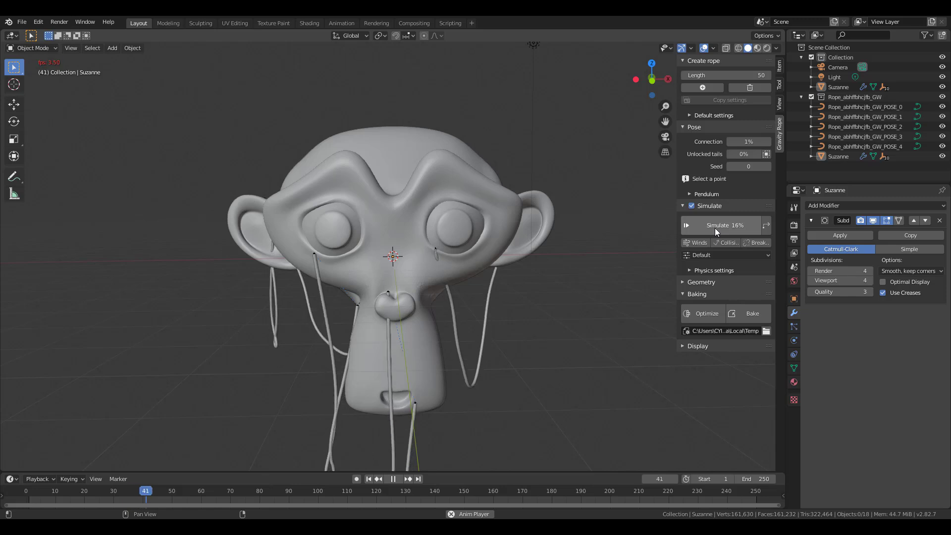
left_click(393, 479)
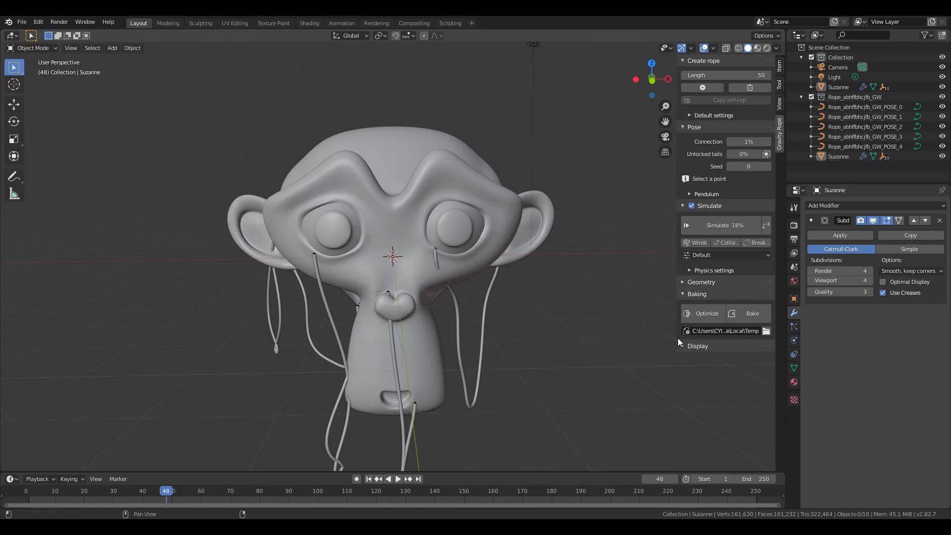
Step: Adjust the sidebar width and simulate the ropes again from frame 1, viewing the monkey head from the side
left_click_drag(677, 336, 610, 330)
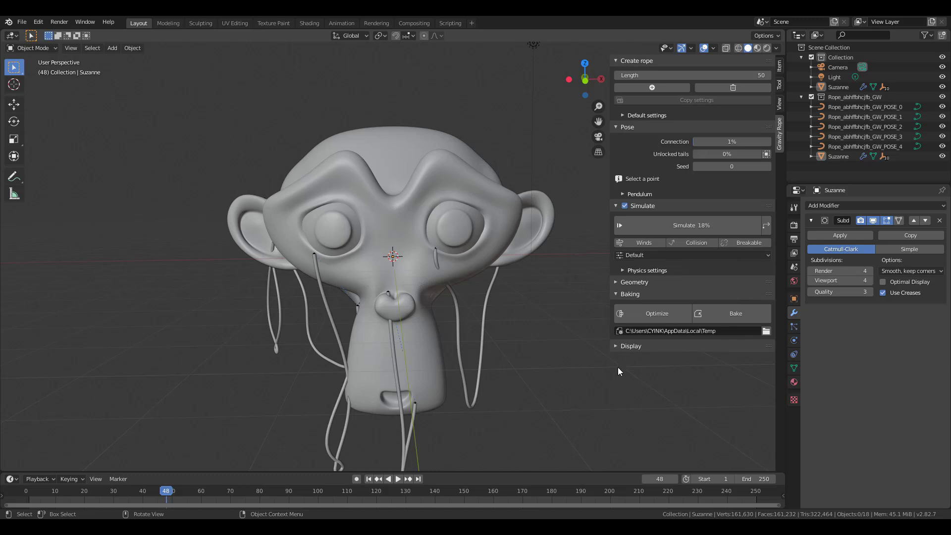
left_click_drag(612, 367, 668, 367)
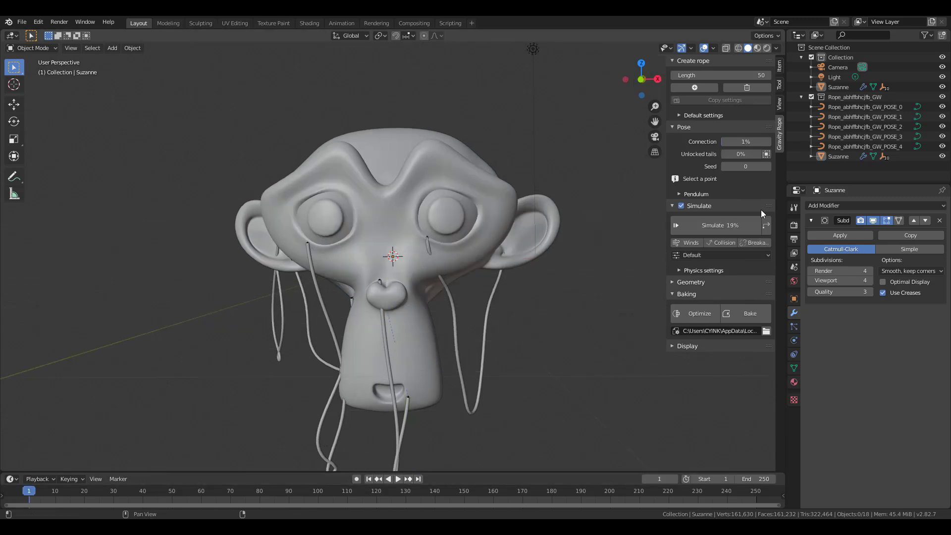
left_click(734, 227)
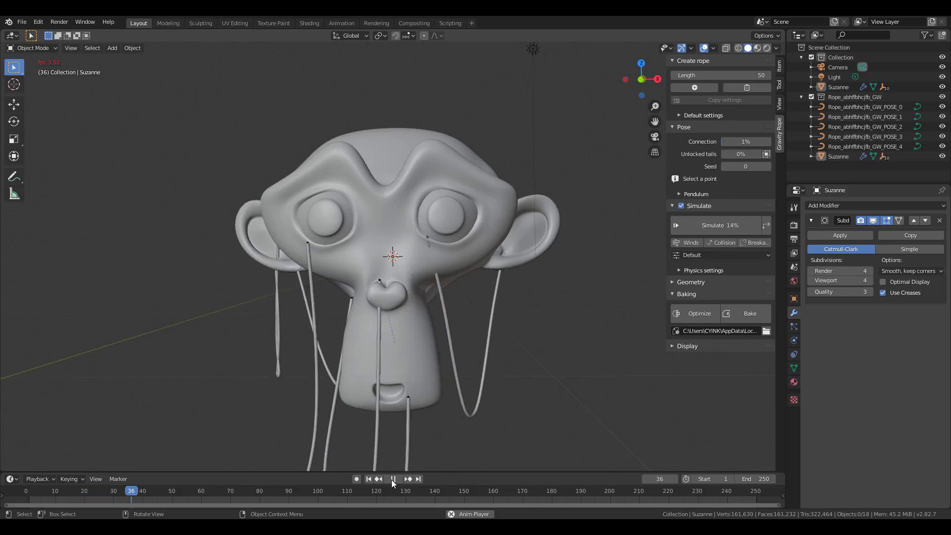
left_click(379, 280)
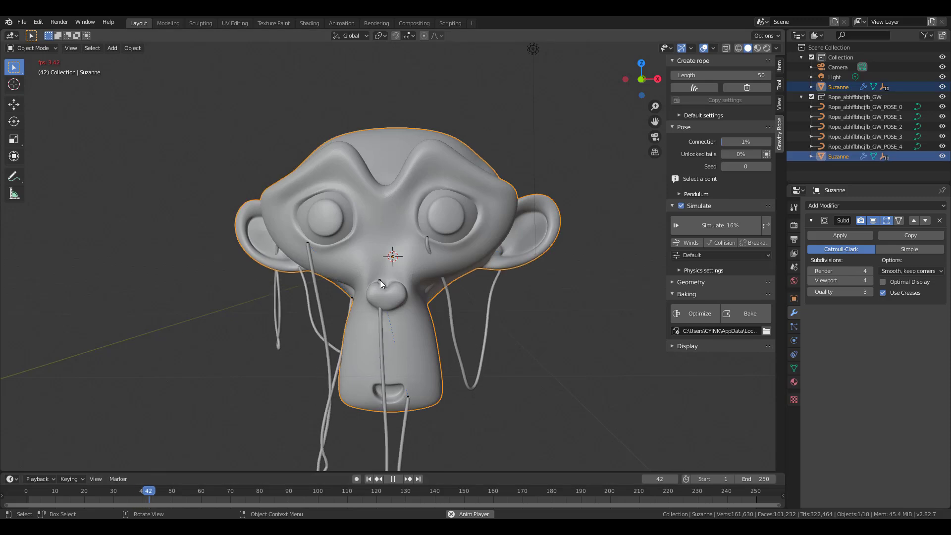
middle_click_drag(481, 317, 423, 360)
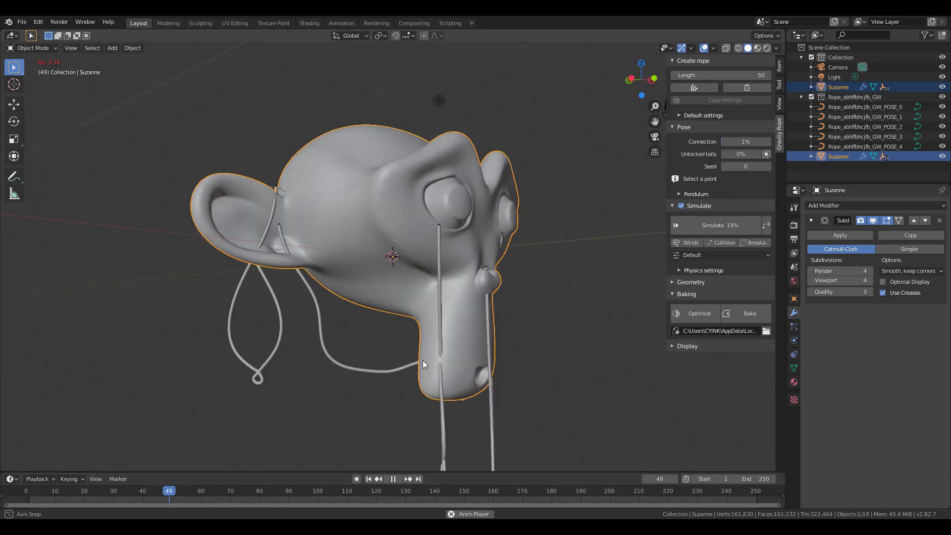
Step: Restart the rope simulation, pausing it at frame 7, and scrub the timeline to frame 114
left_click(722, 228)
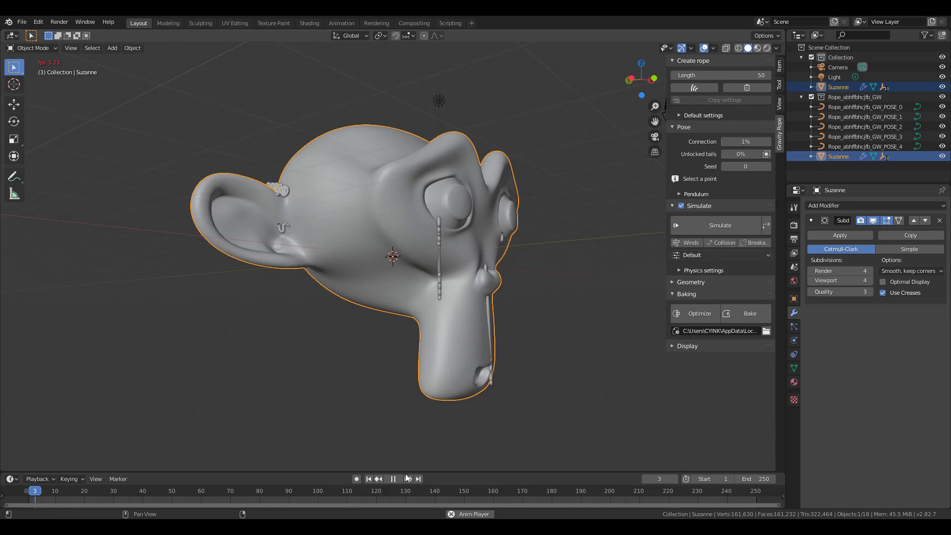
middle_click_drag(468, 441, 438, 317)
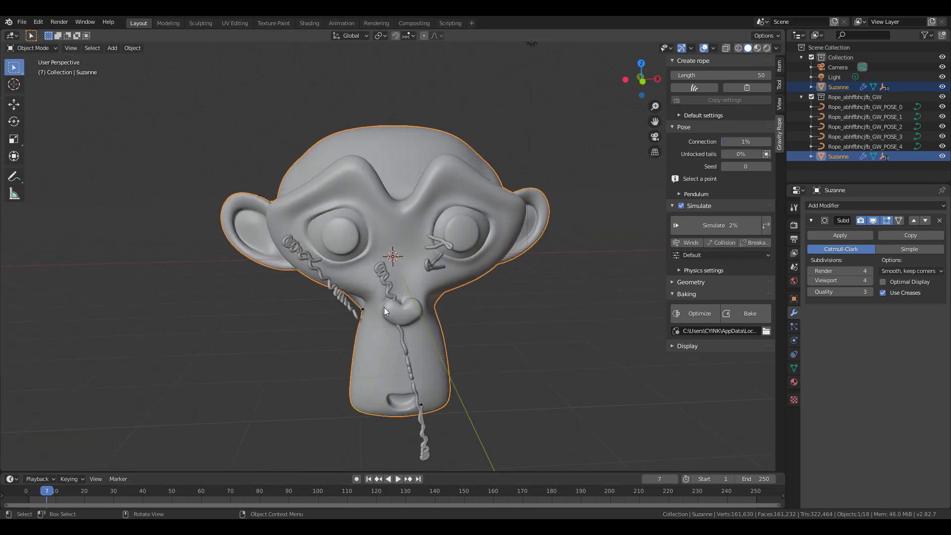
scroll(385, 307, "up", 5)
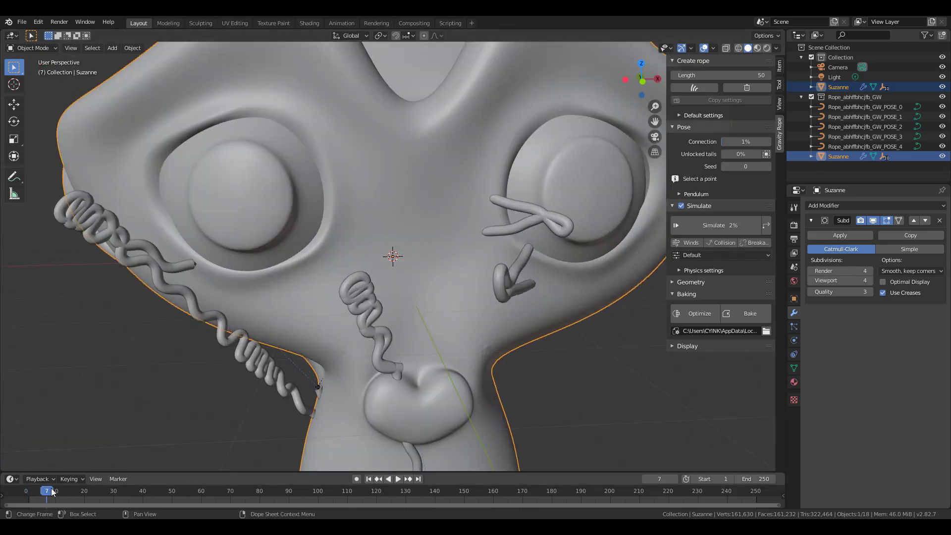
left_click_drag(52, 492, 359, 496)
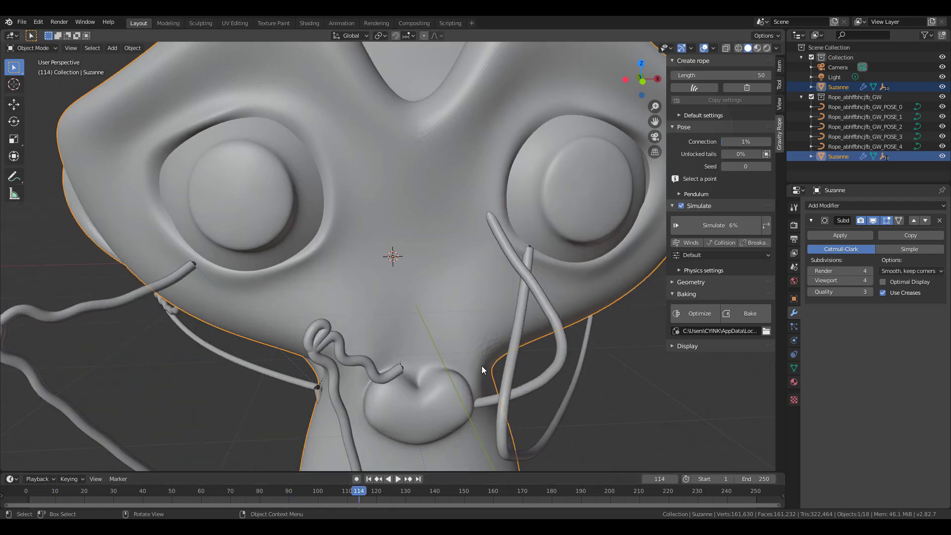
Step: Select the hook at the end of the rope attached just above the monkey's nose
scroll(482, 366, "down", 5)
middle_click_drag(523, 387, 496, 382)
scroll(496, 381, "up", 6)
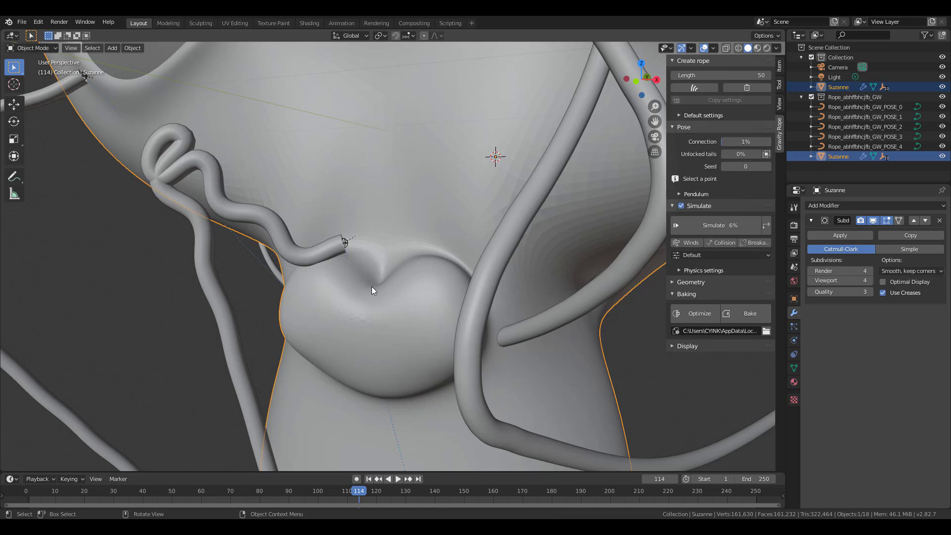
left_click(348, 242)
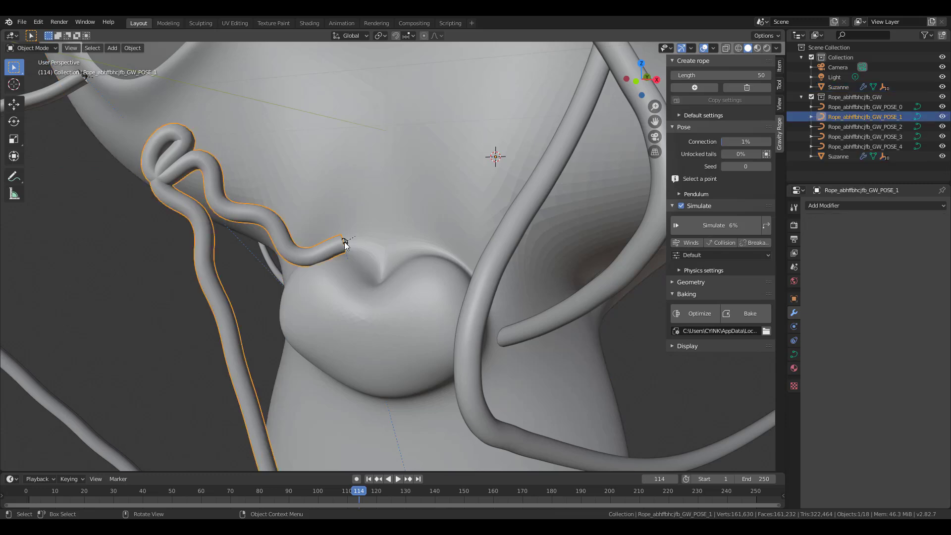
scroll(345, 242, "down", 3)
middle_click_drag(346, 242, 365, 251)
scroll(370, 250, "up", 3)
left_click(370, 250)
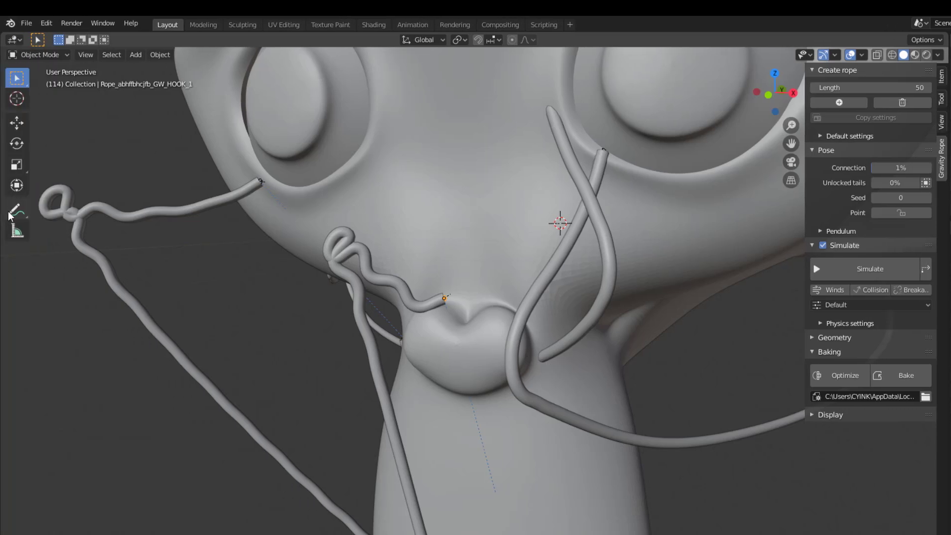
Step: Move the selected rope-end hook down onto the front of the monkey's nose and lock its point in the pose settings
left_click(16, 122)
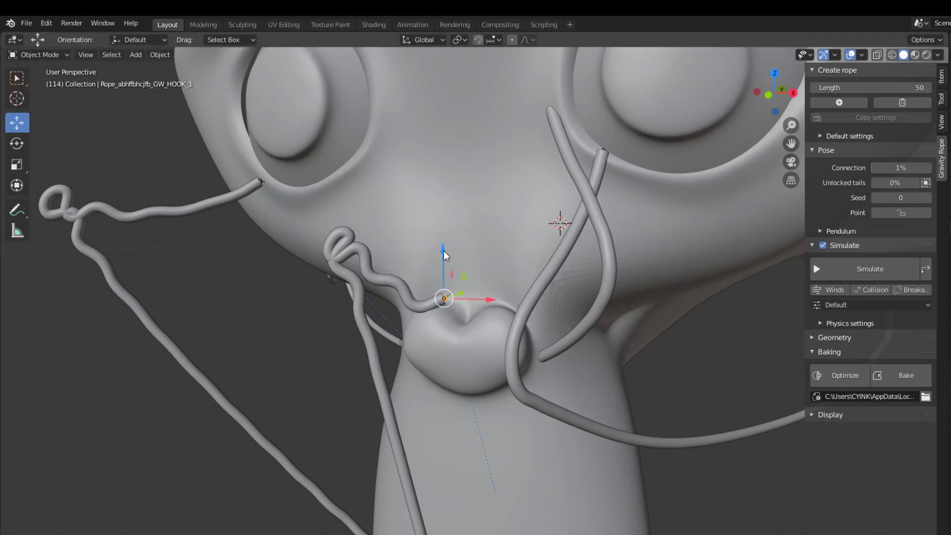
left_click_drag(443, 251, 484, 379)
middle_click_drag(485, 381, 457, 373)
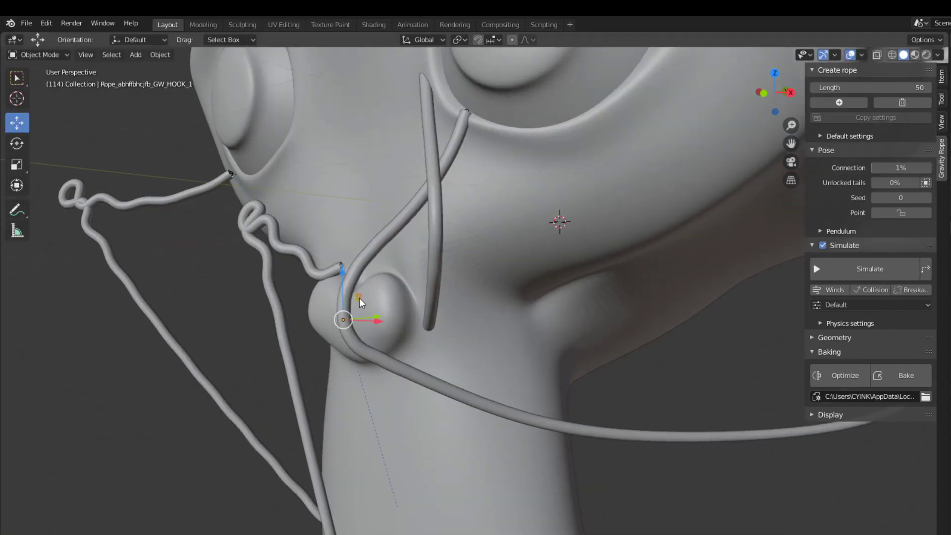
middle_click_drag(359, 299, 468, 377)
left_click_drag(474, 374, 476, 366)
middle_click_drag(477, 367, 539, 353)
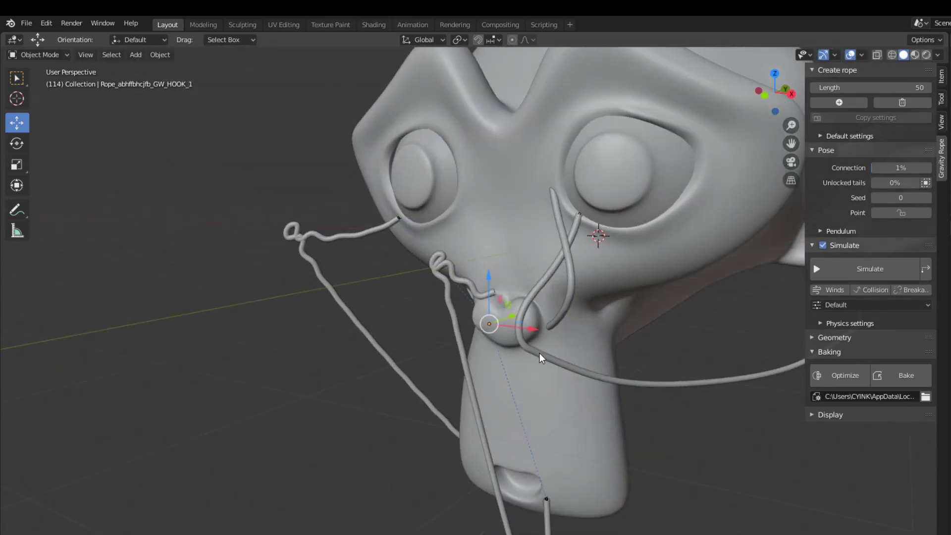
left_click(894, 212)
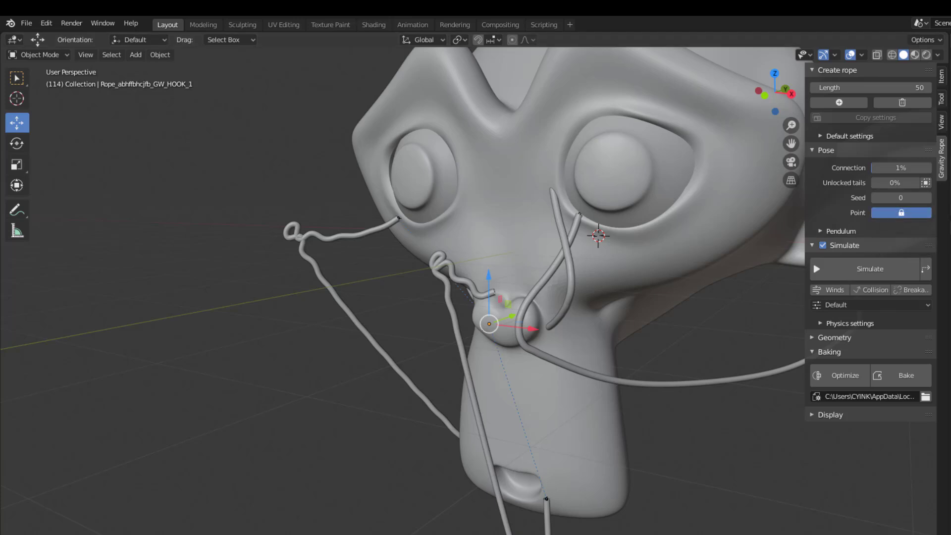
Step: Simulate the monkey's ropes again from frame 1, pause the playback at frame 89, and bake the ropes
left_click(368, 479)
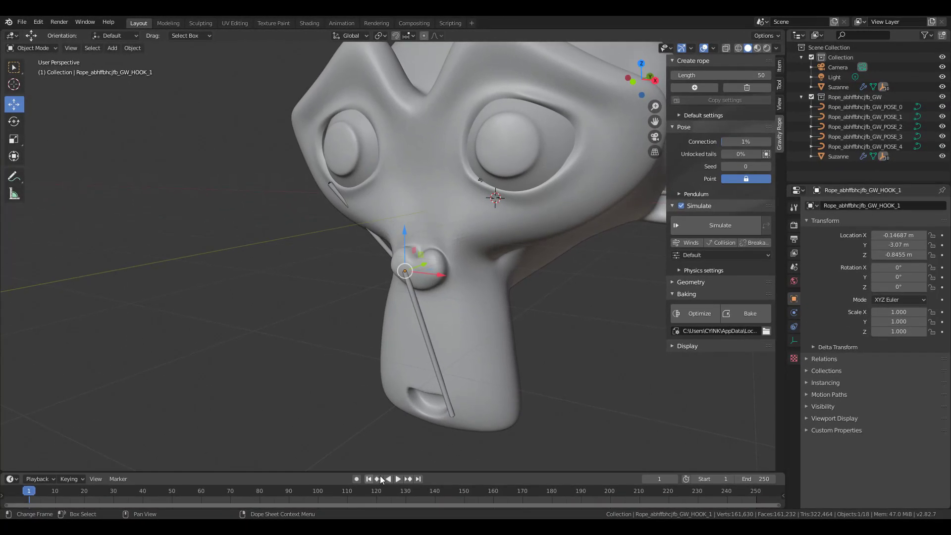
left_click(732, 225)
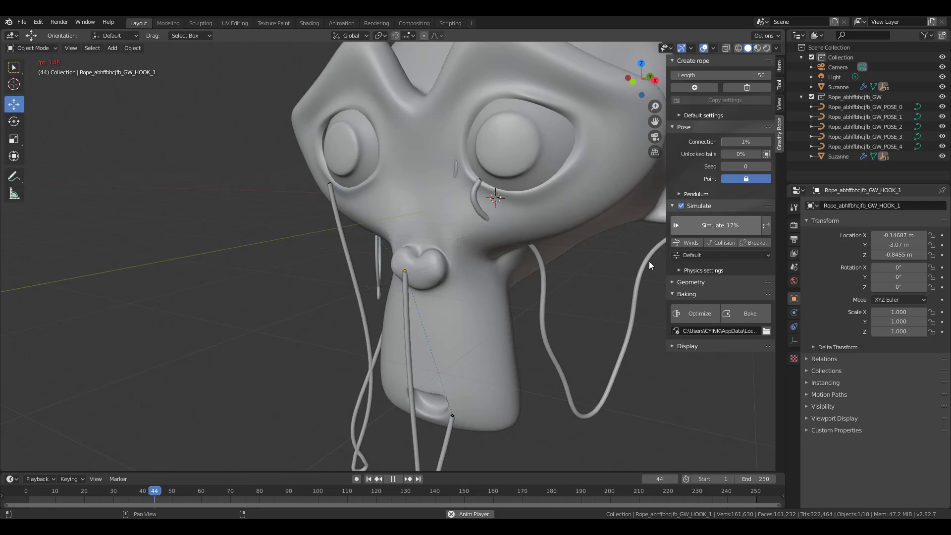
scroll(388, 319, "down", 5)
middle_click_drag(426, 319, 445, 319)
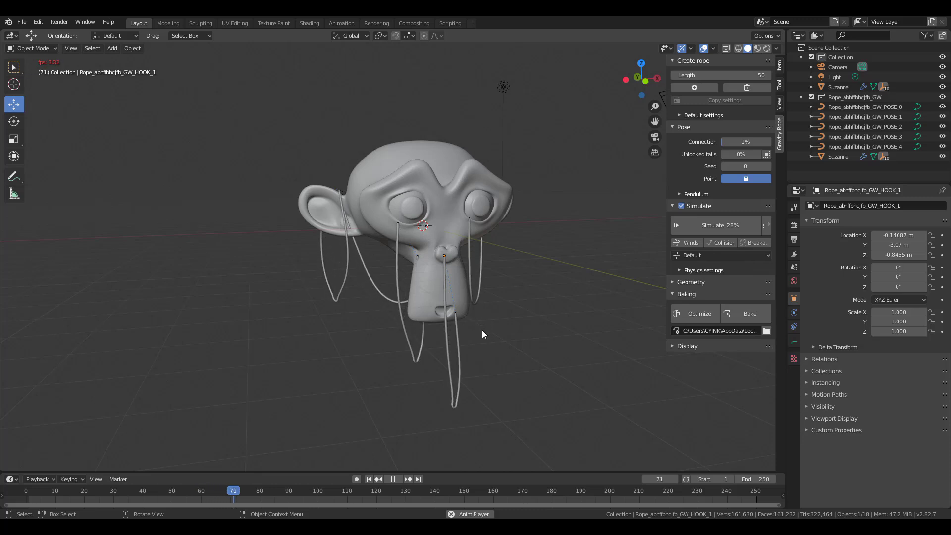
left_click(393, 477)
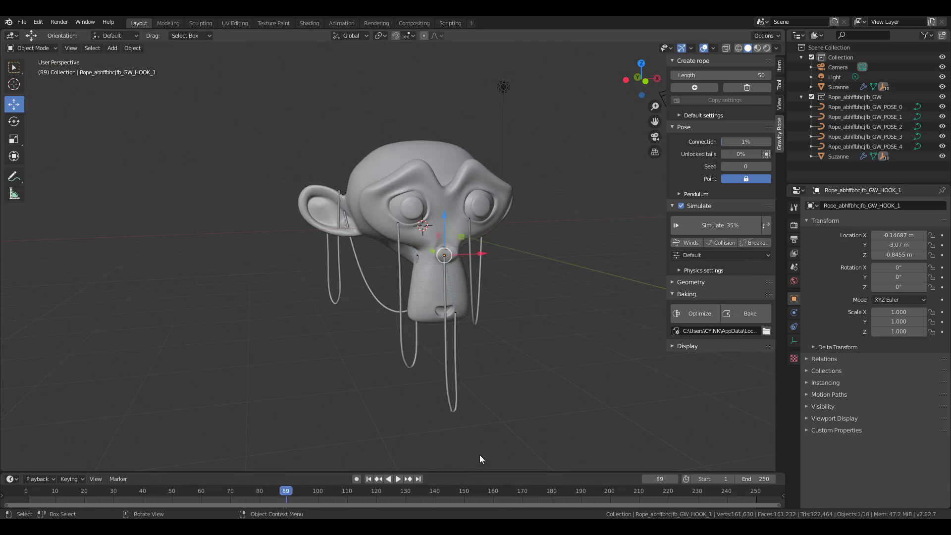
middle_click_drag(488, 376, 503, 293)
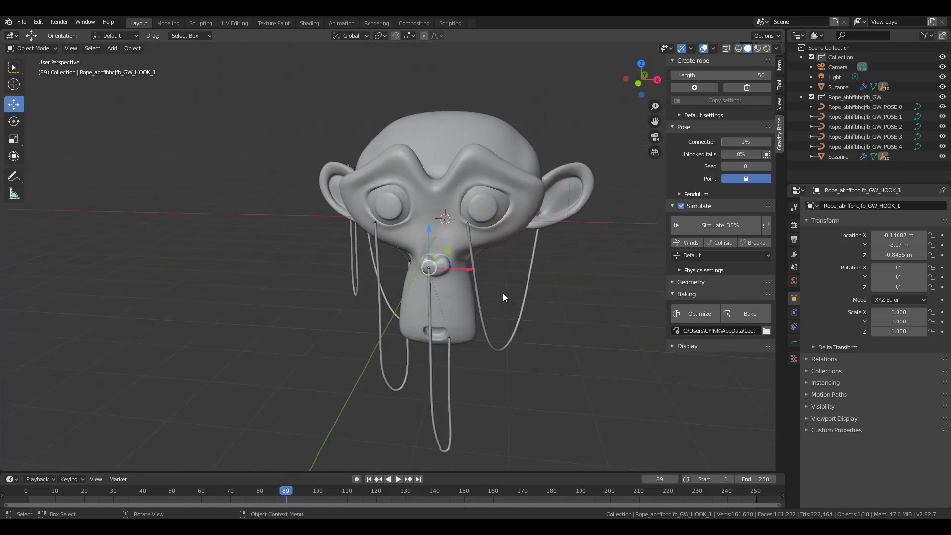
left_click(746, 314)
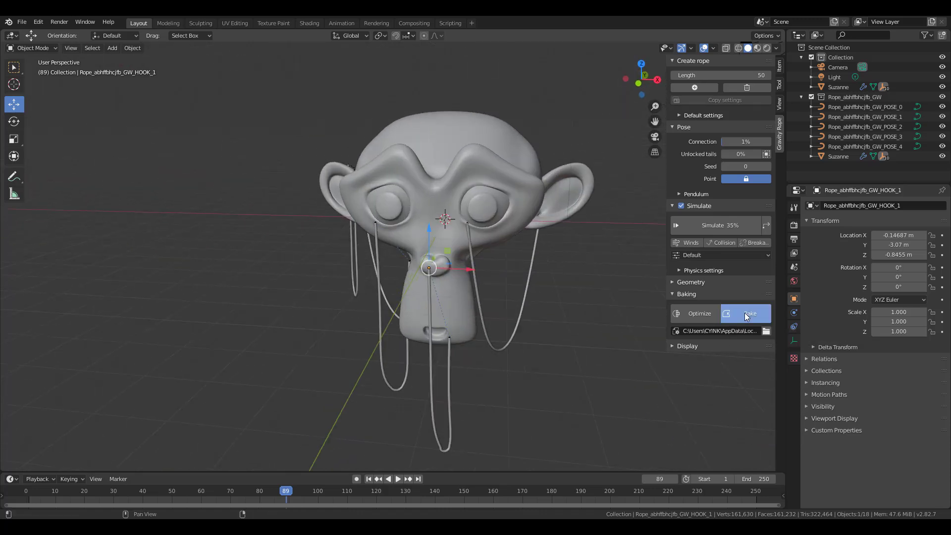
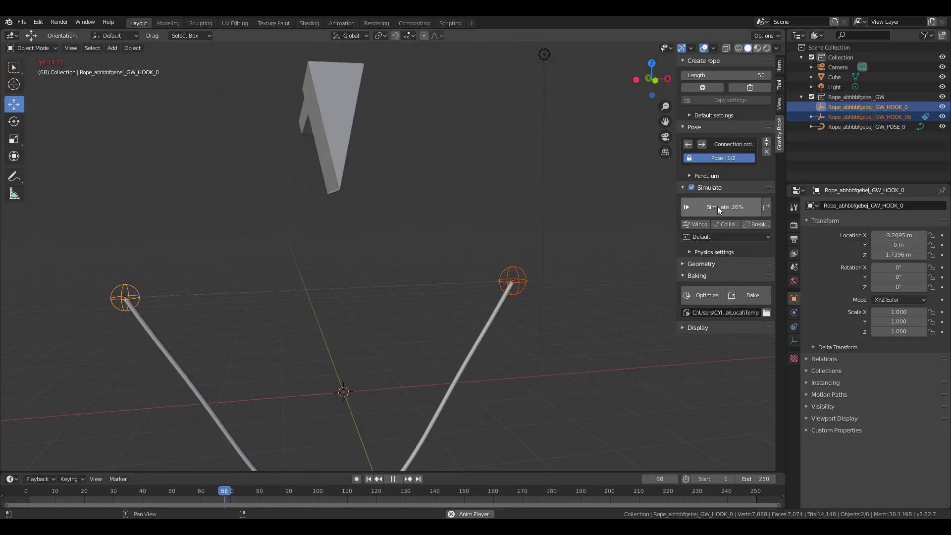
Step: Restart the simulation of the rope hanging between the two hooks and view the whole rope as it swings
left_click(718, 206)
scroll(551, 367, "down", 3)
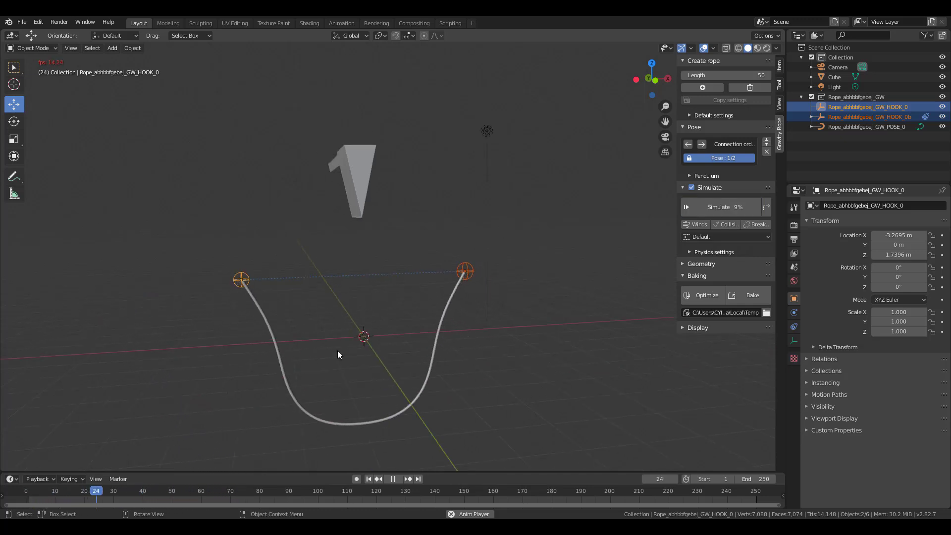
middle_click_drag(435, 302, 255, 271)
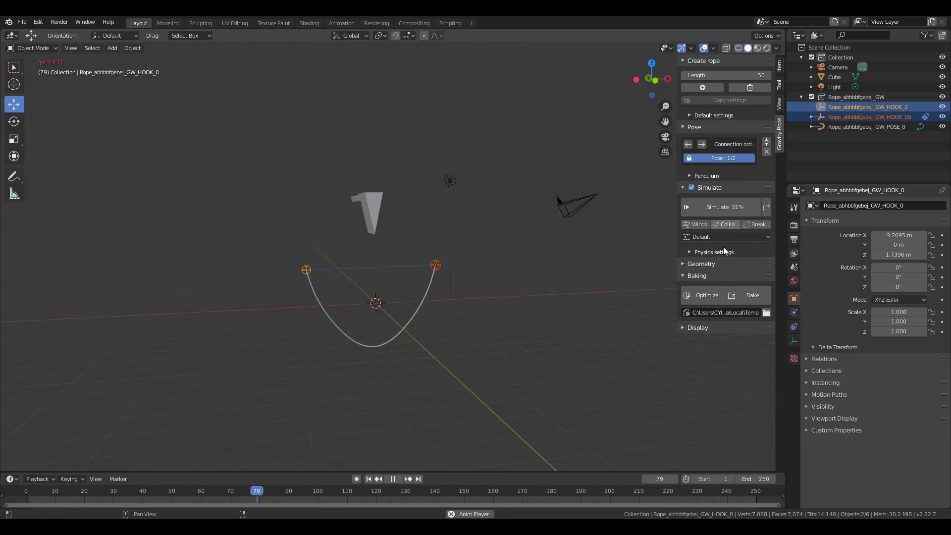
Step: Try a length of 10 in the rope's physics settings, and settle on a length of 20
left_click(704, 248)
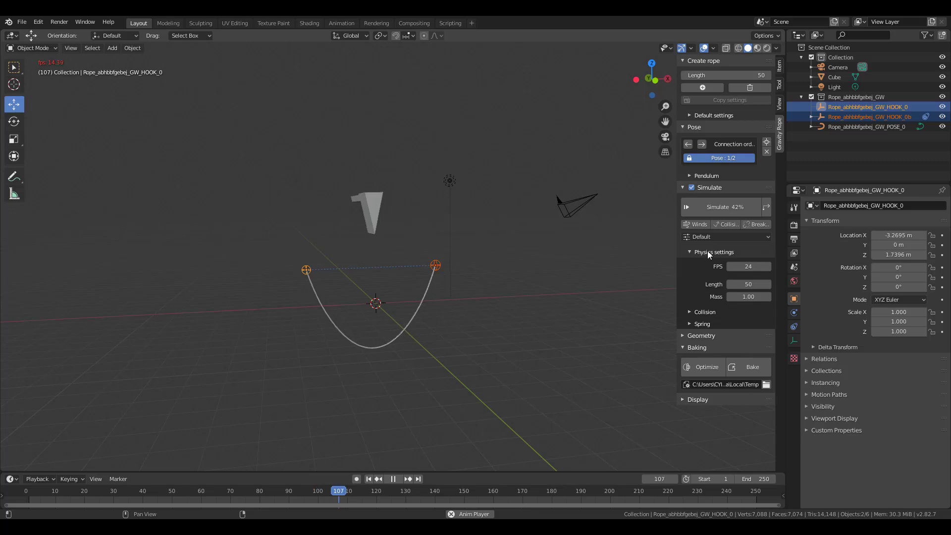
left_click(738, 285)
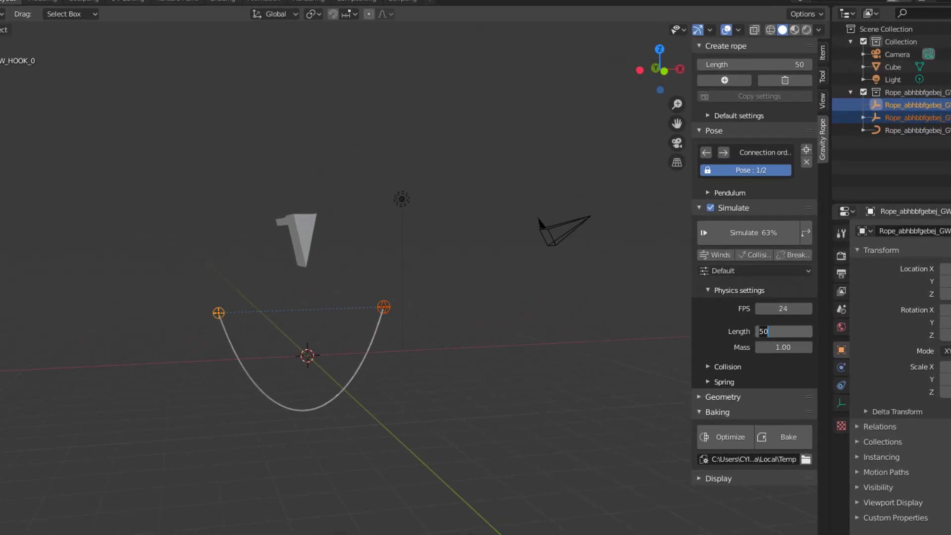
type("10")
key("Return")
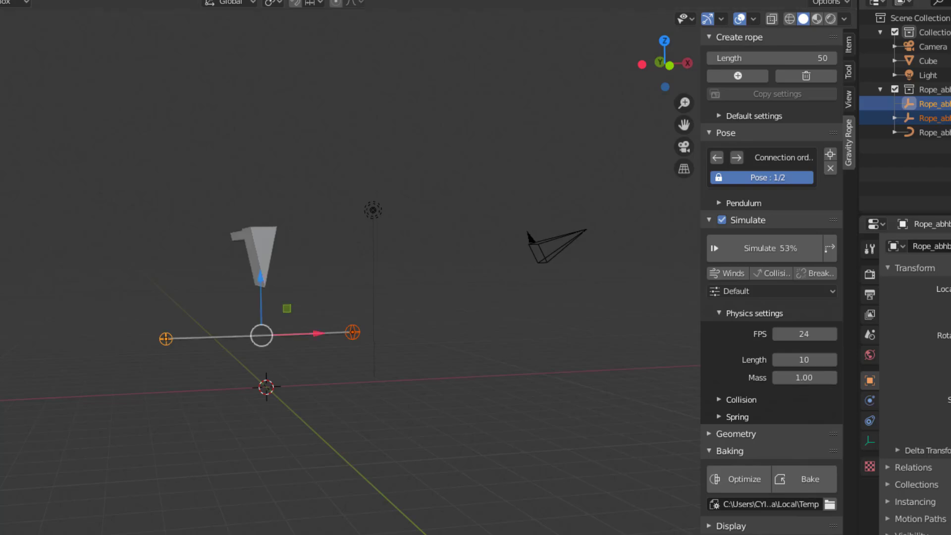
left_click(797, 360)
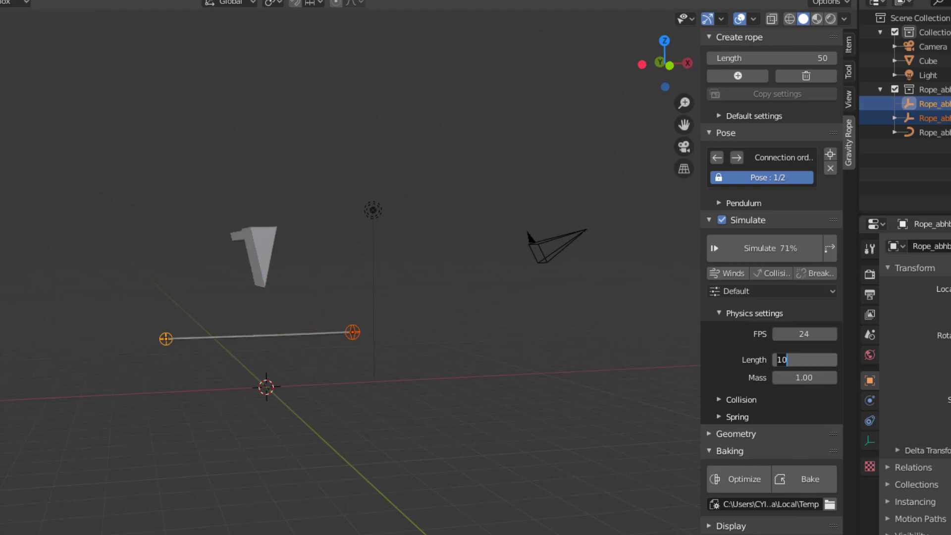
type("20")
key("Return")
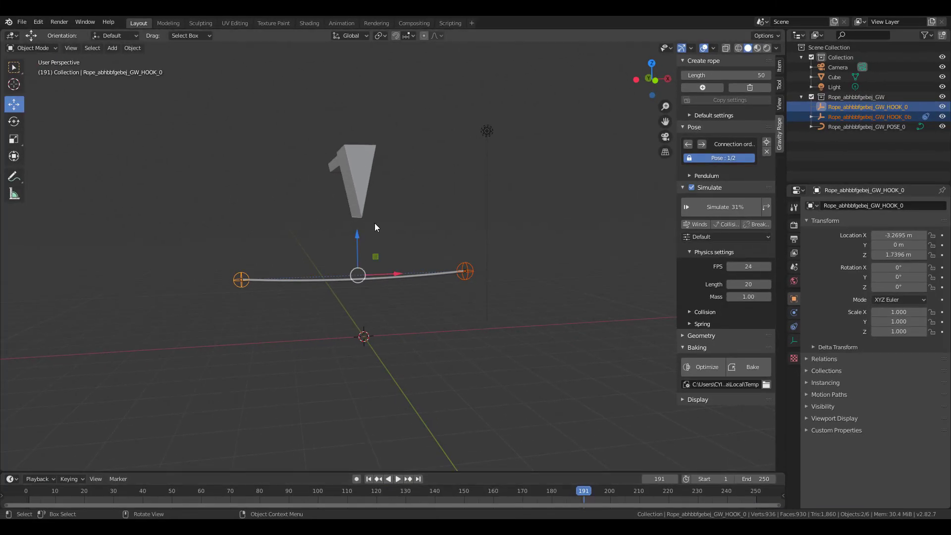
Step: Enable Rigid Body and Collision physics for the wedge-shaped cube mesh hanging above the rope
middle_click_drag(374, 223, 355, 221)
left_click(355, 221)
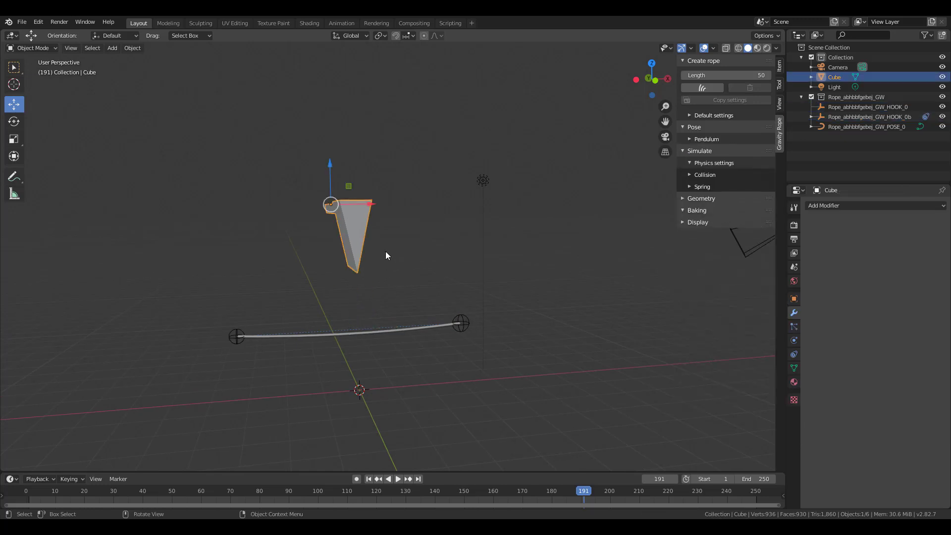
left_click(795, 340)
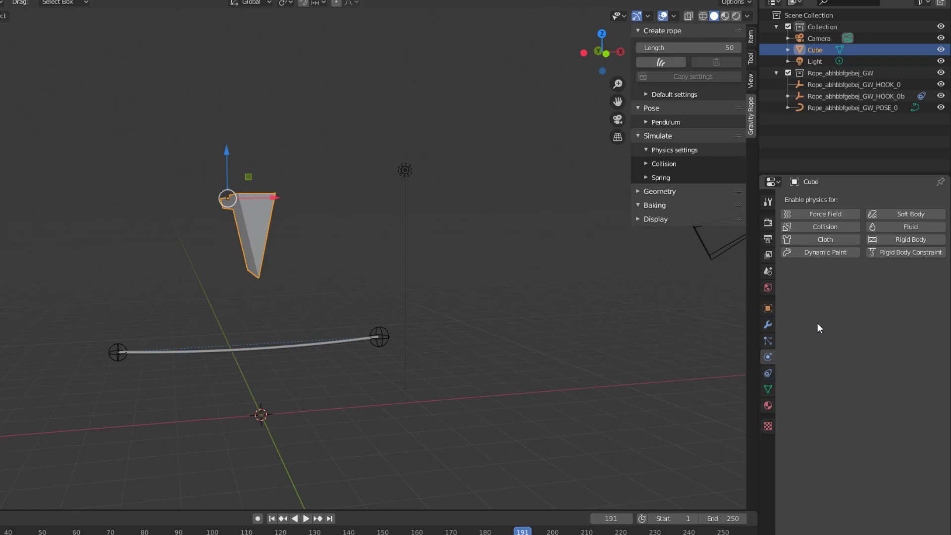
left_click(903, 241)
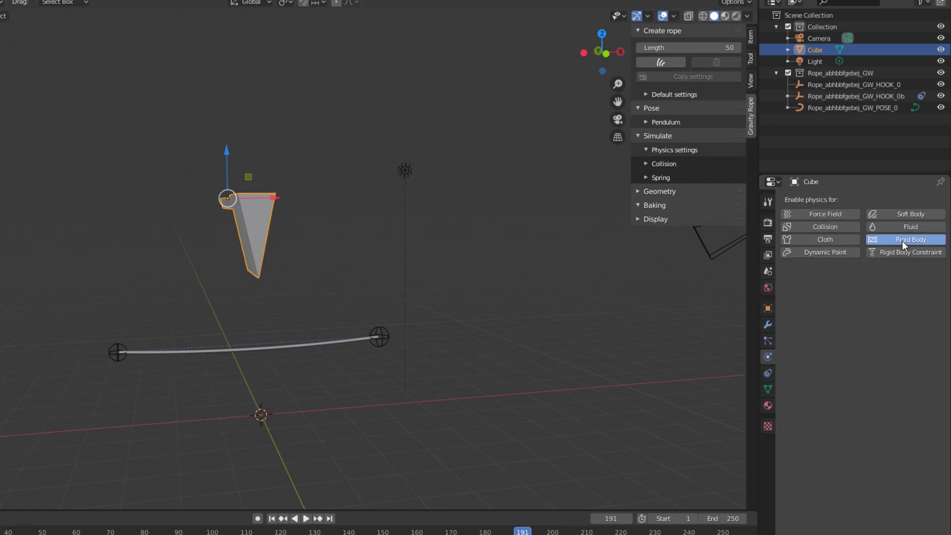
left_click(834, 226)
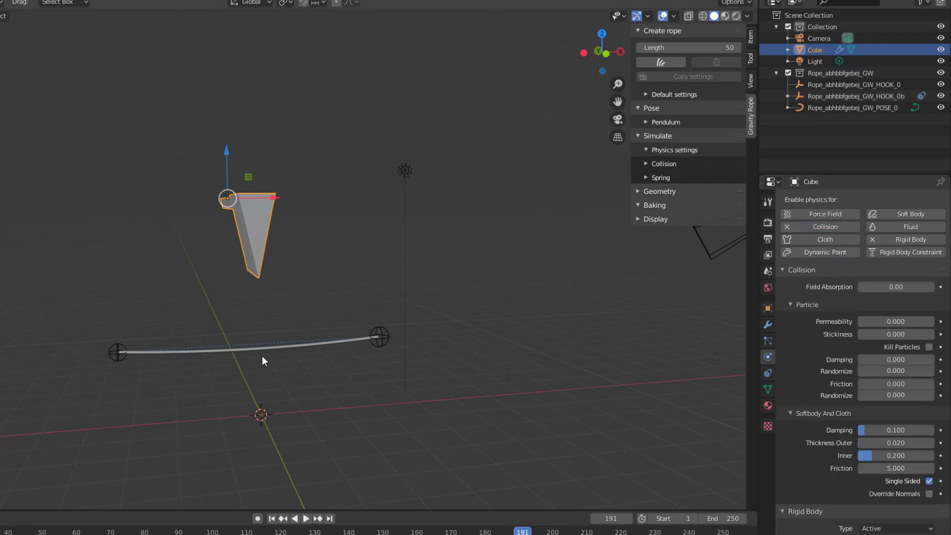
Step: Enable the collision and breaking options in the simulation settings of the rope between the two hooks
left_click(382, 339)
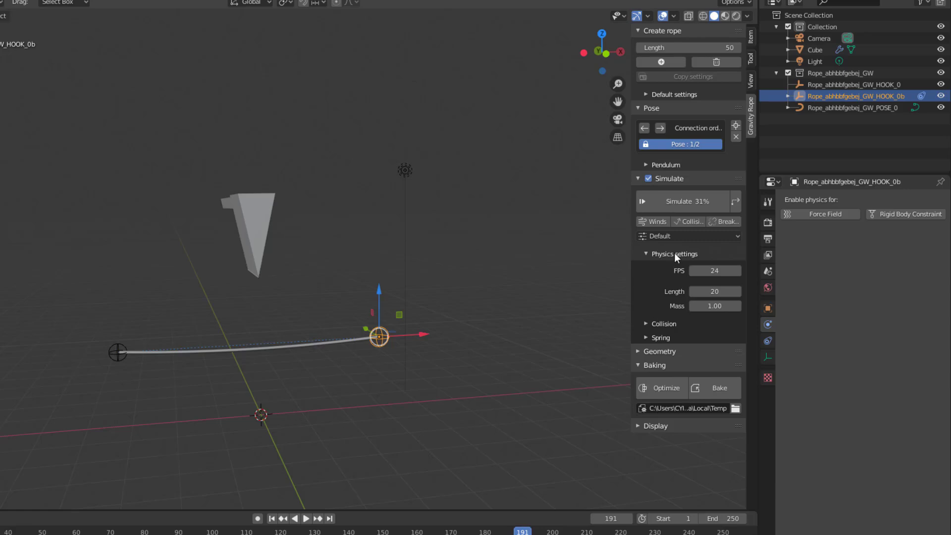
left_click(688, 221)
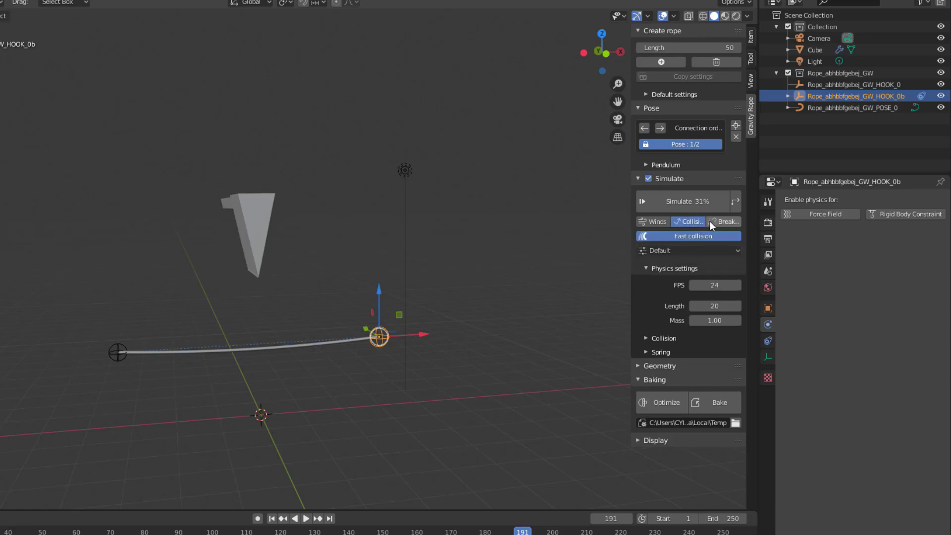
left_click(729, 220)
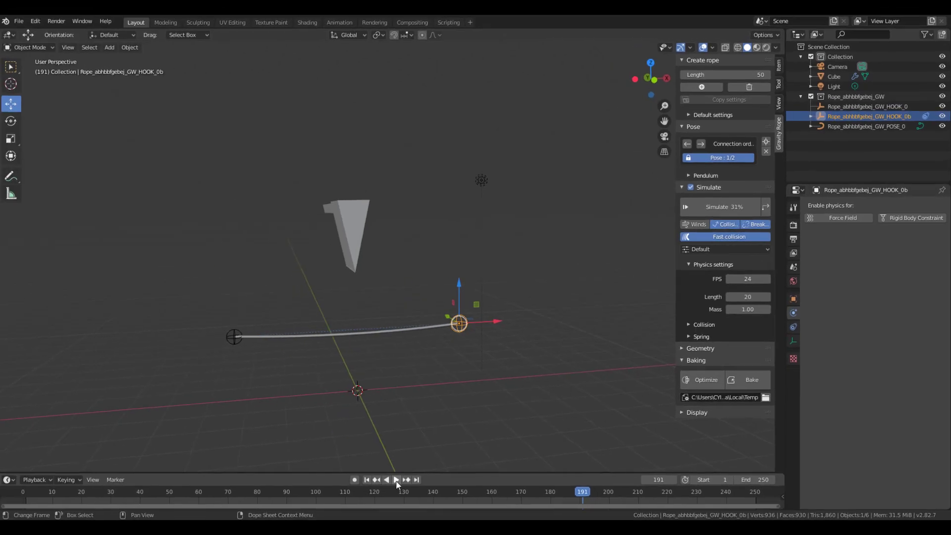
Step: Simulate the wedge falling through the breakable rope twice, and return the stopped playback to frame 1
left_click(724, 209)
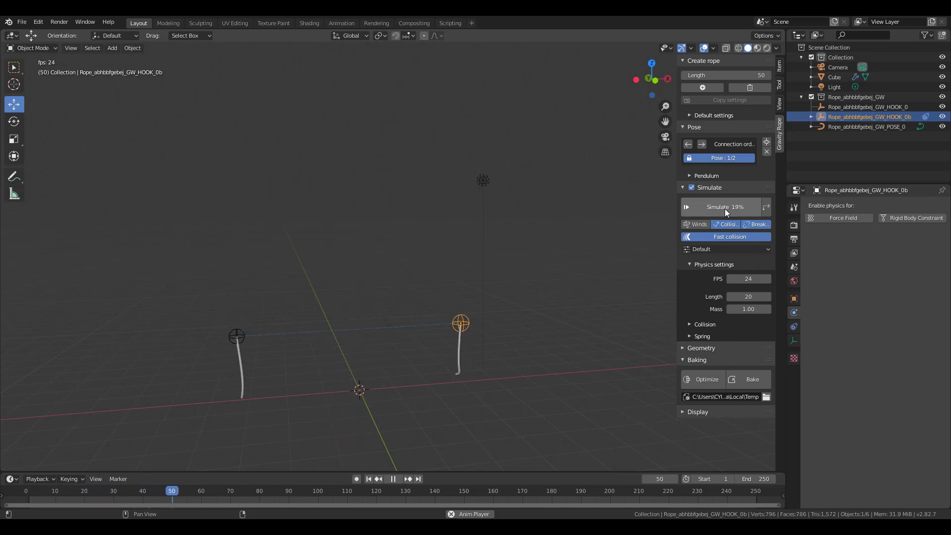
left_click(724, 209)
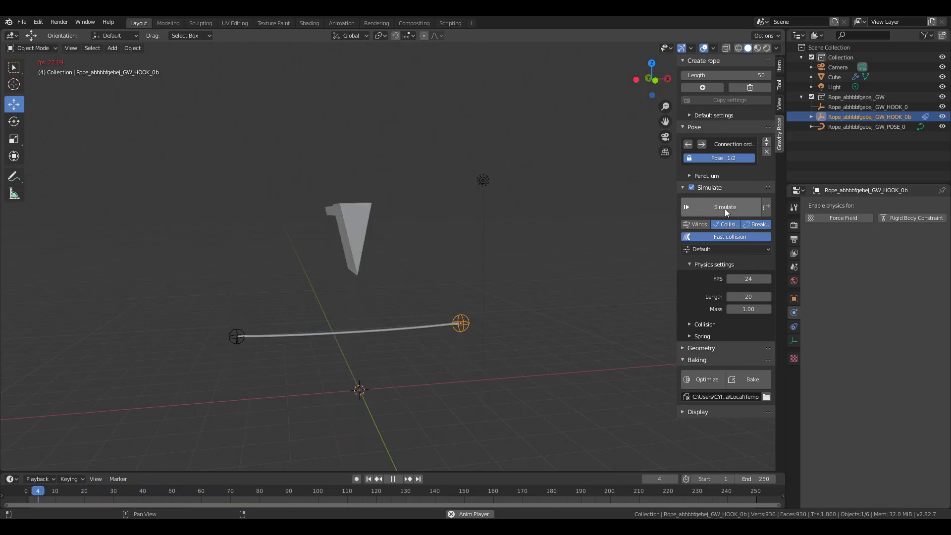
left_click(394, 479)
left_click(368, 479)
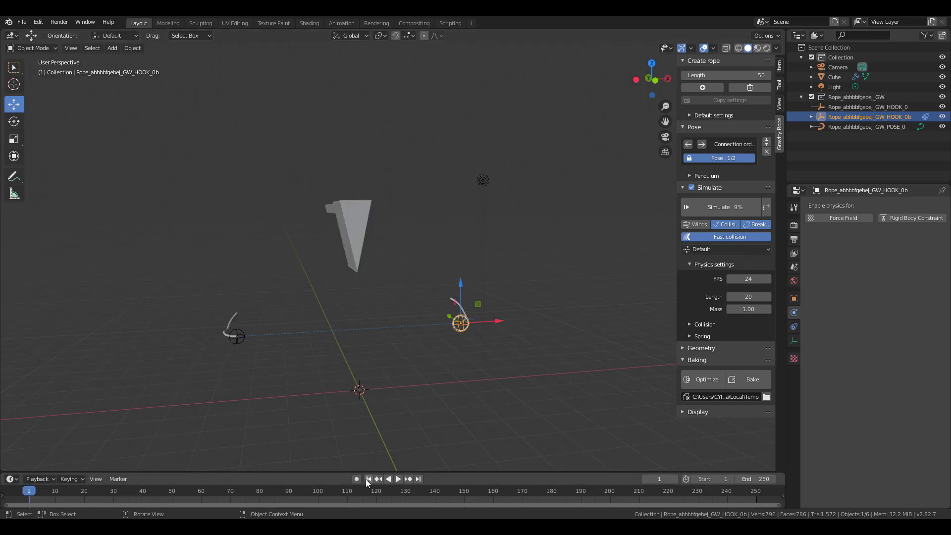
Step: Add a mesh plane beneath the rope and scale it up into a large floor
left_click(444, 423)
key("shift+a")
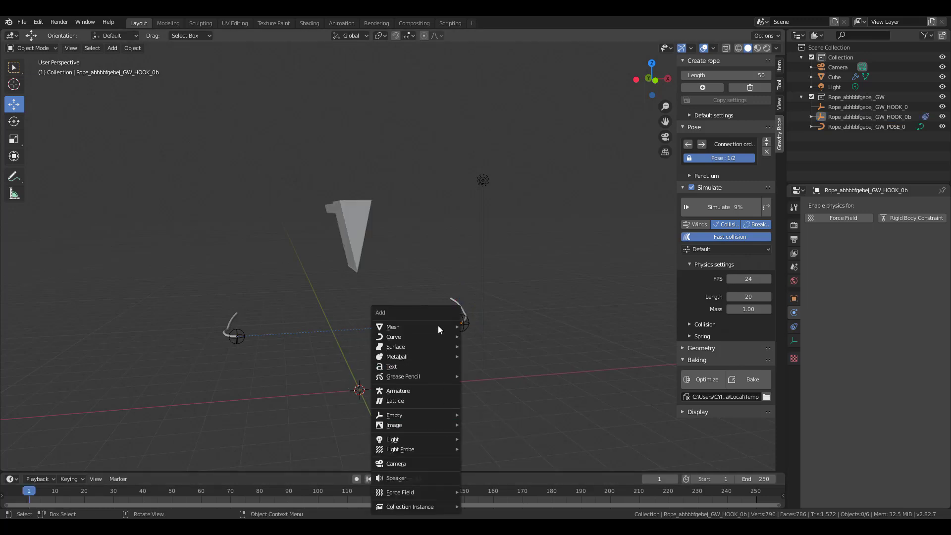
mouse_move(438, 326)
left_click(473, 326)
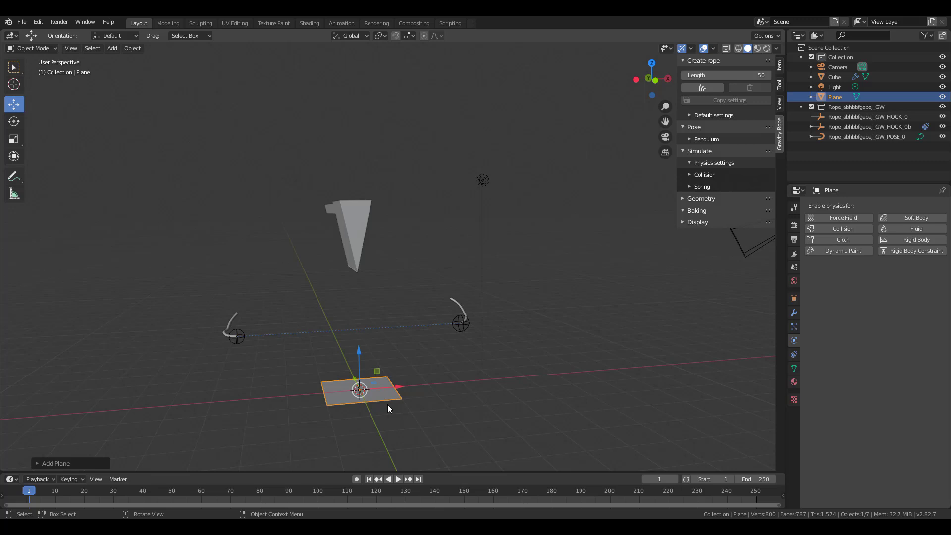
key("s")
left_click(590, 420)
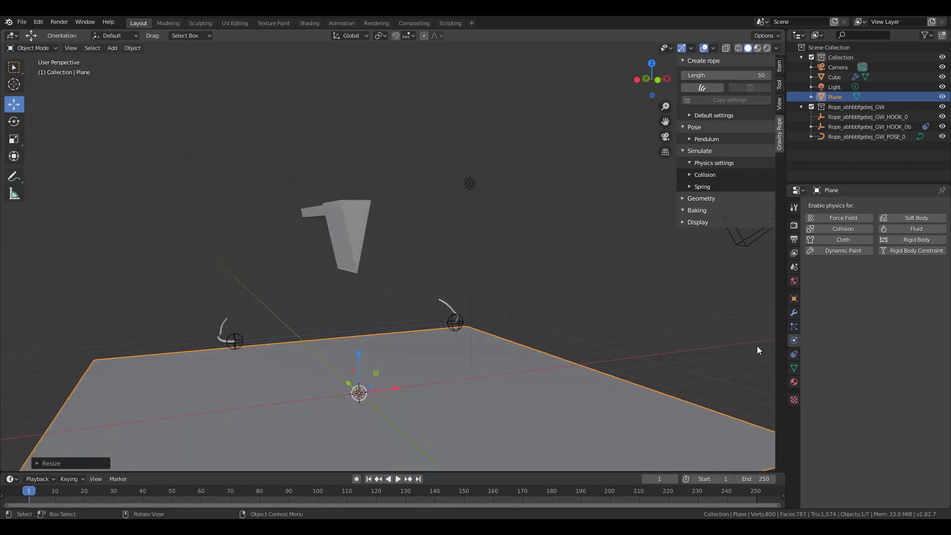
Step: Enable Collision physics for the floor plane and play the rope-breaking simulation over it
left_click(844, 229)
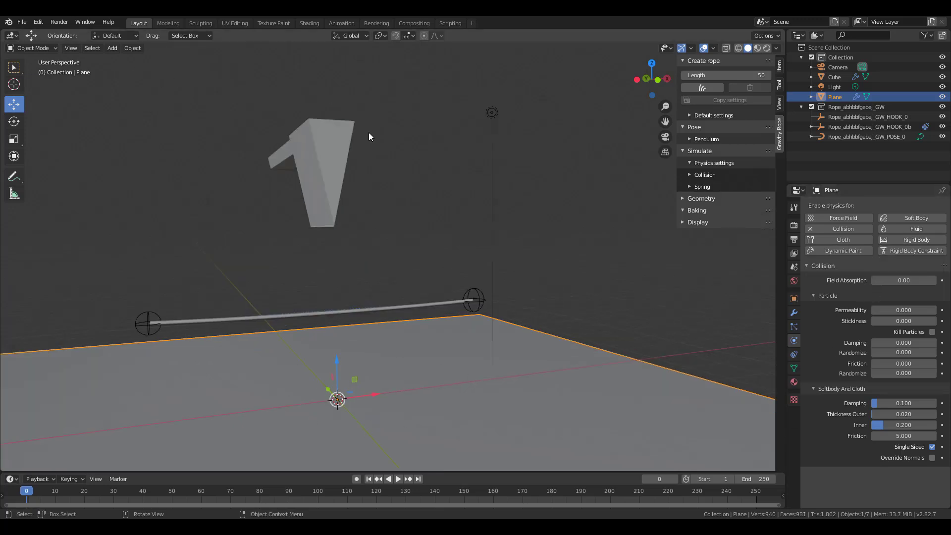
left_click(398, 478)
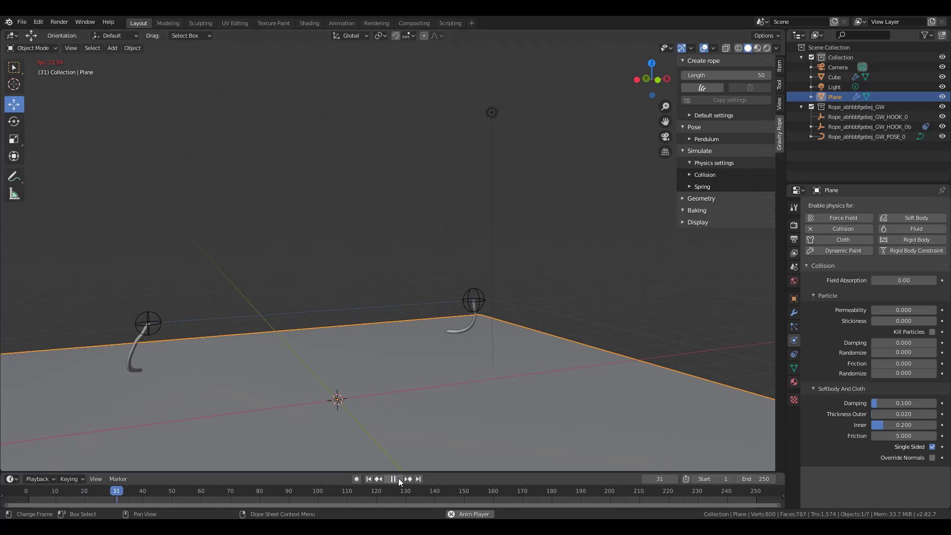
key("Escape")
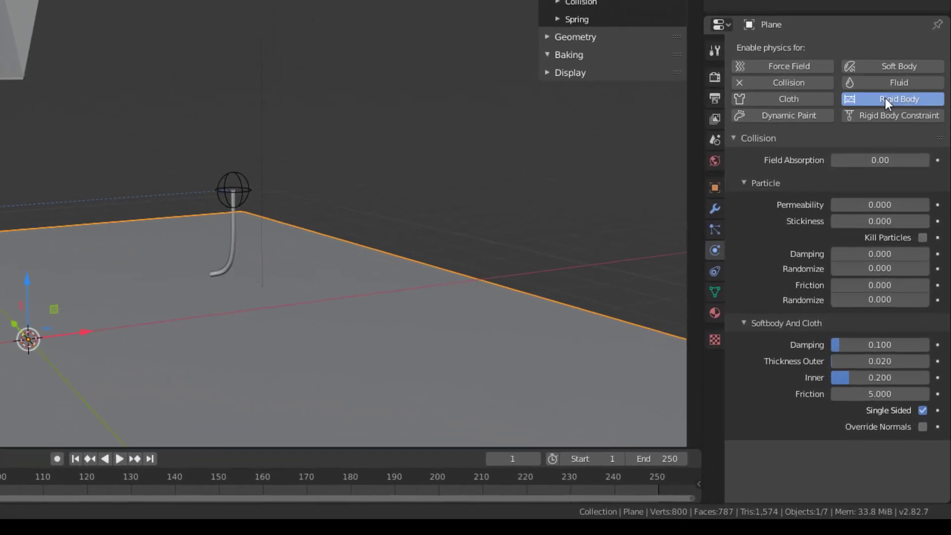
Step: Add Rigid Body physics to the floor plane and set its type to Passive
left_click(906, 239)
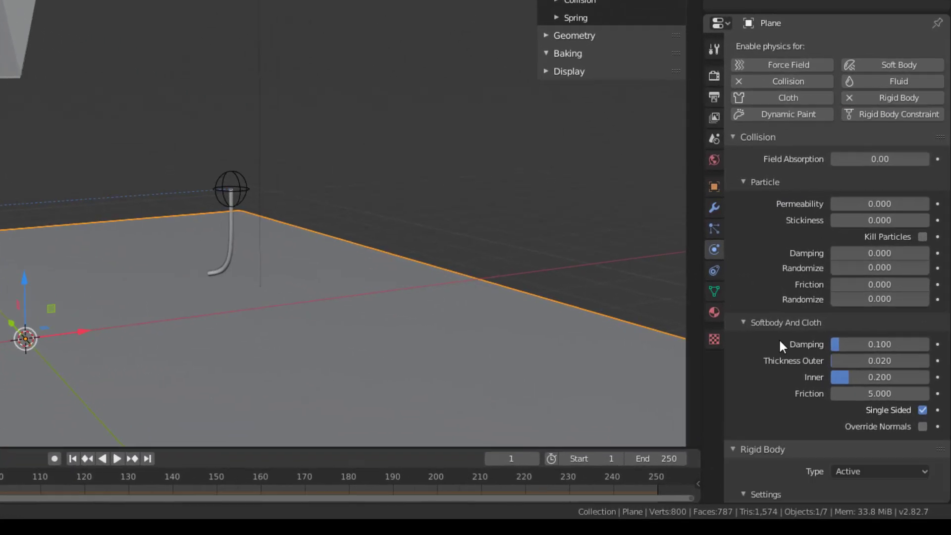
scroll(808, 446, "down", 4)
left_click(863, 382)
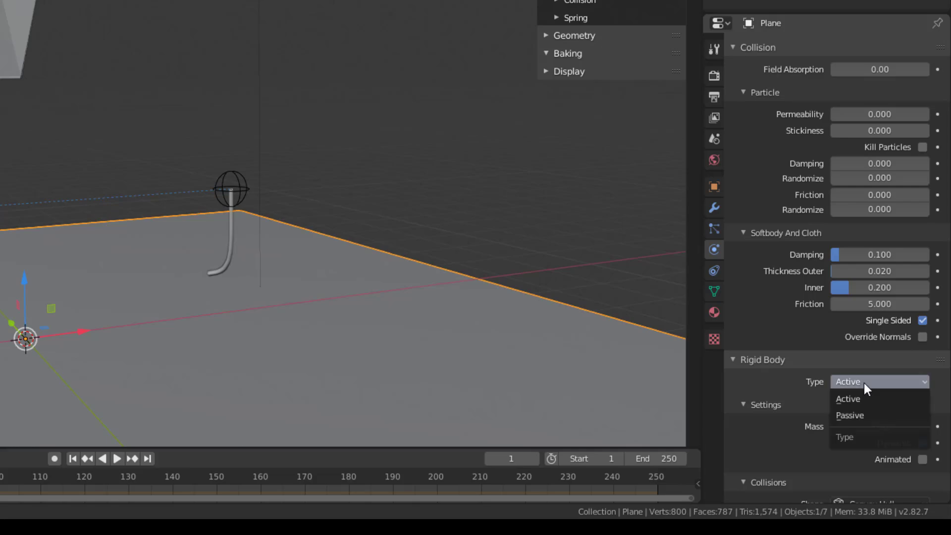
left_click(864, 418)
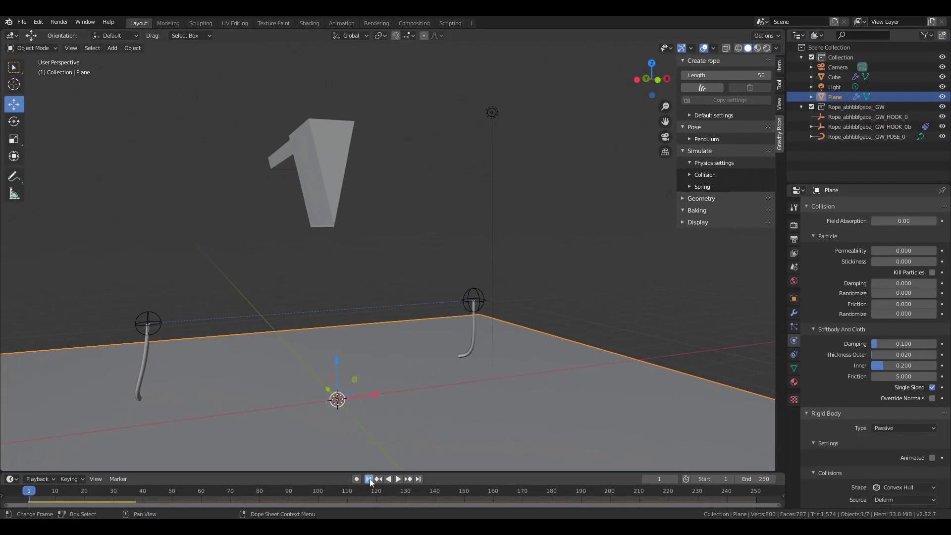
Step: Select one of the rope's hooks and run the breaking simulation with the wedge falling onto the rigid floor
left_click(477, 300)
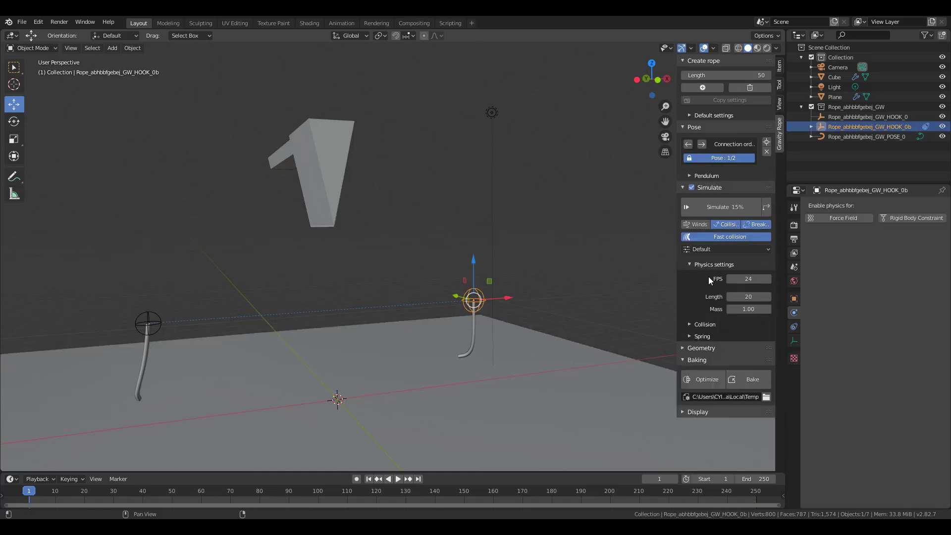
left_click(721, 208)
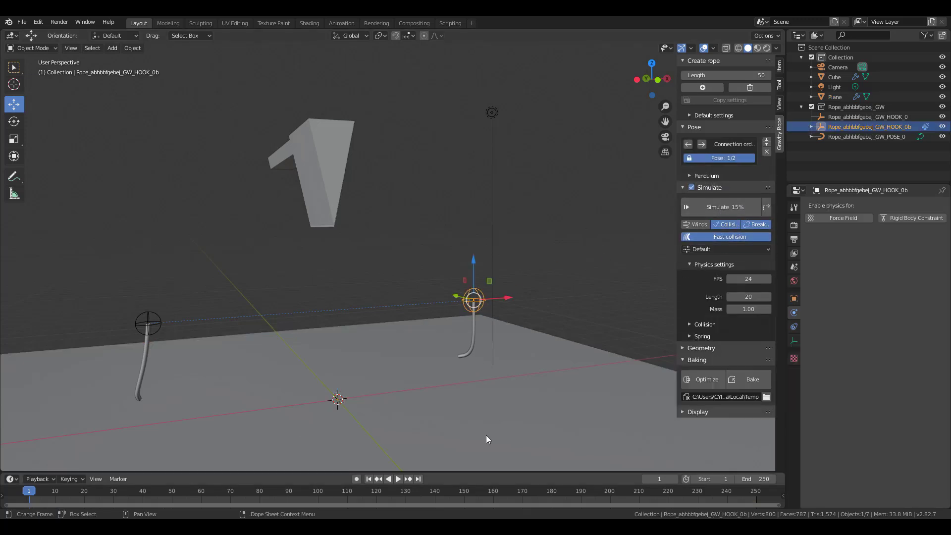
left_click(722, 207)
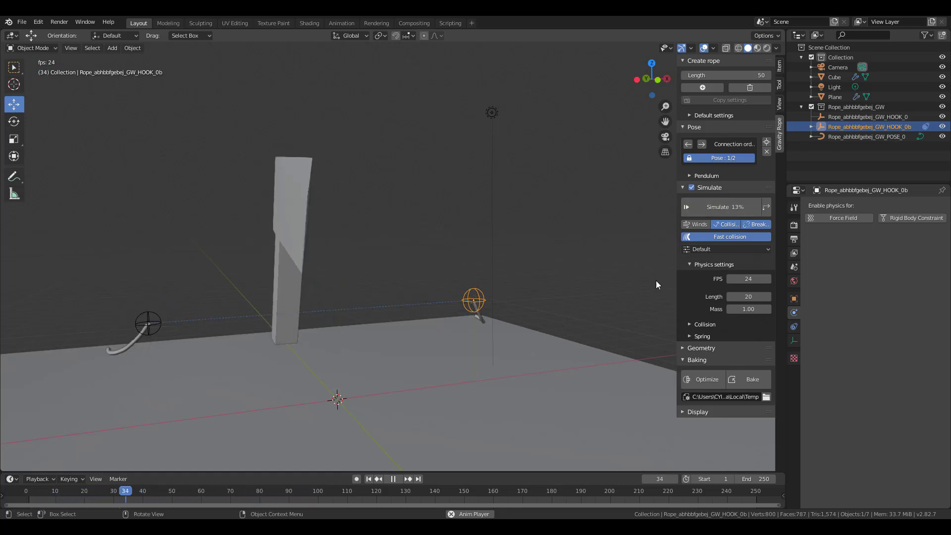
left_click(721, 207)
Step: Scale the floor plane up by about 8.2 during playback, stop the playback and return to frame 1
middle_click_drag(273, 411, 385, 392)
left_click(415, 391)
key("s")
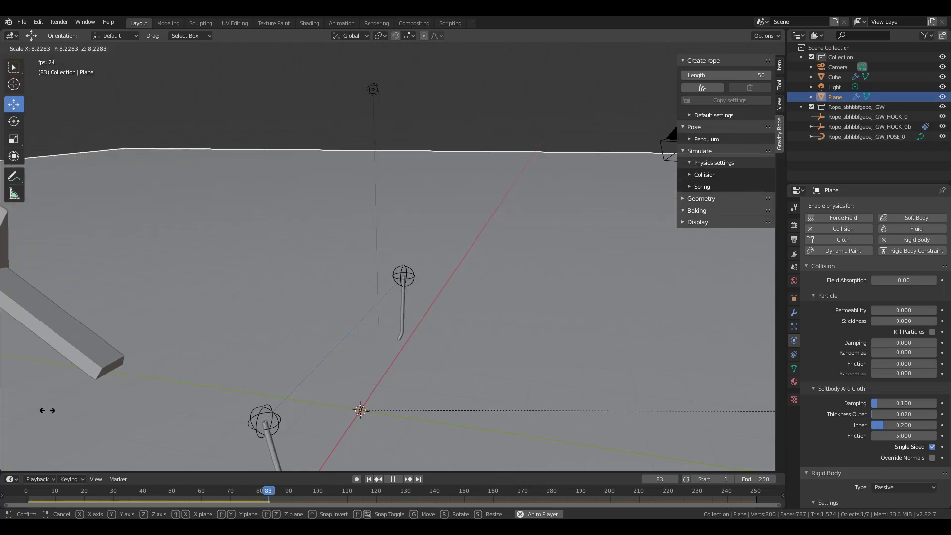
left_click(43, 410)
middle_click_drag(198, 350, 228, 347)
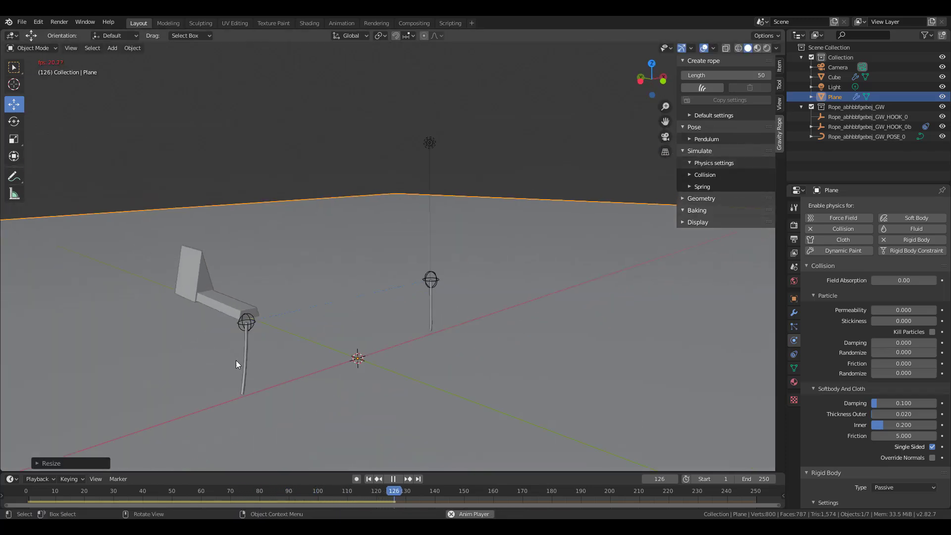
left_click(394, 480)
left_click(369, 479)
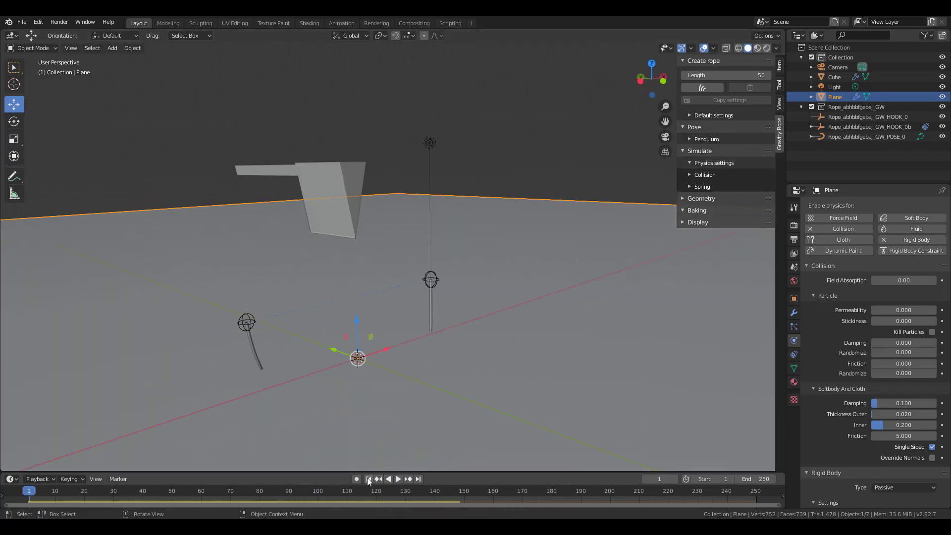
Step: Select the rope's hook and review the Spring and Collision values in its physics settings
left_click(431, 280)
middle_click_drag(434, 293, 436, 316)
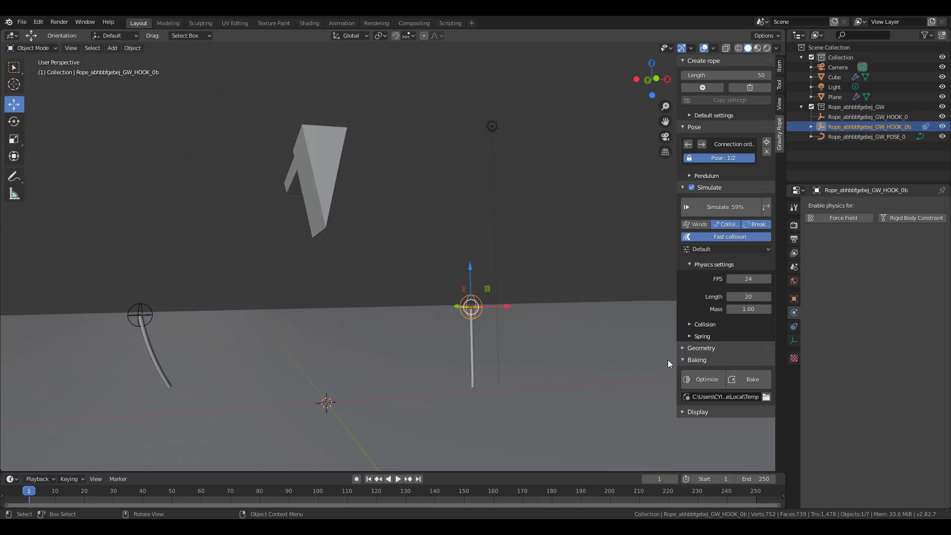
left_click(698, 336)
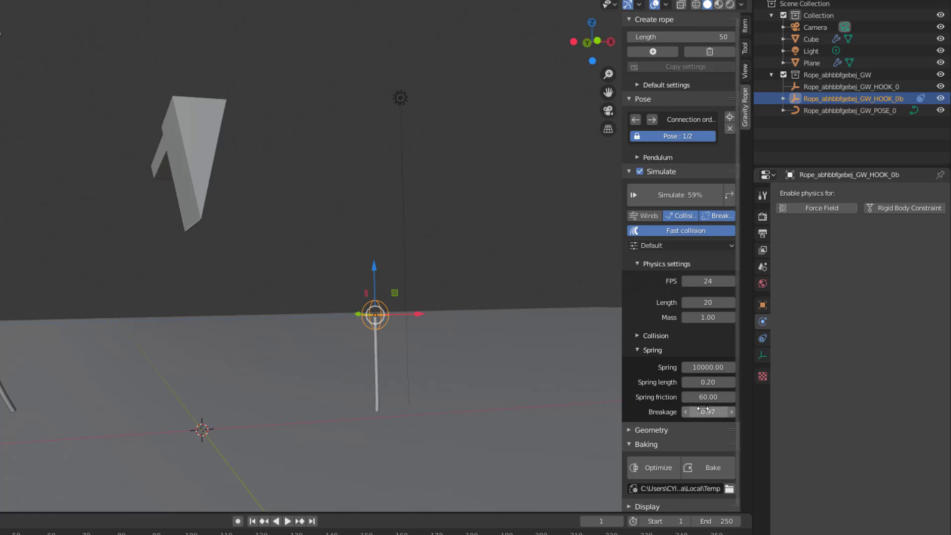
left_click(644, 336)
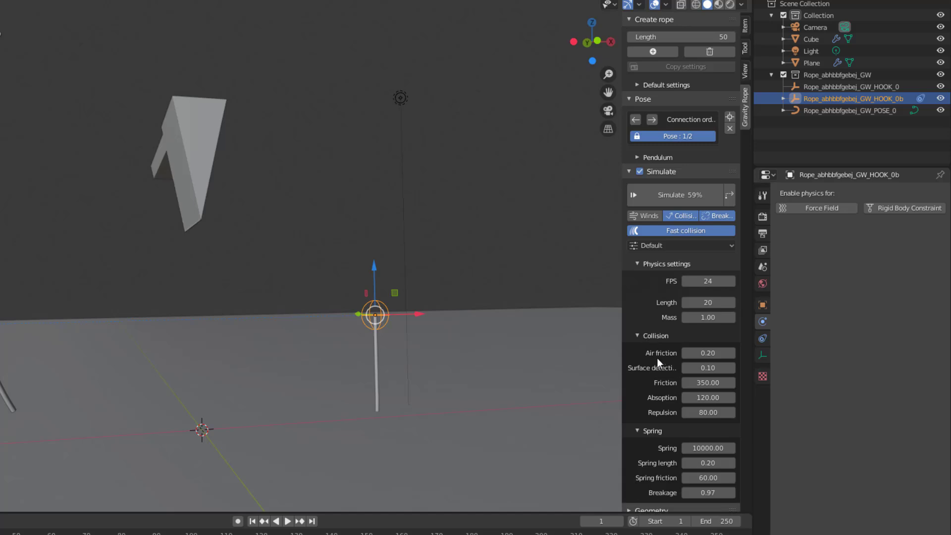
scroll(670, 391, "down", 2)
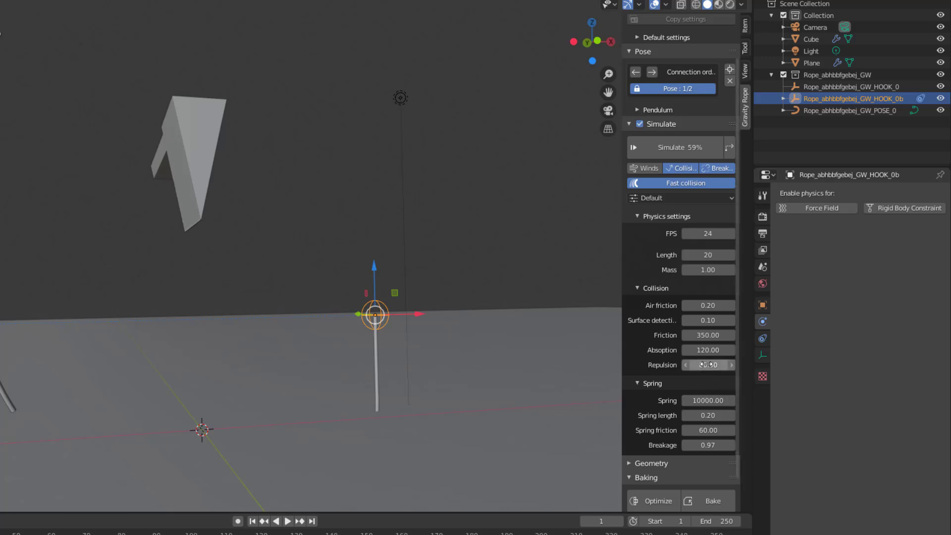
scroll(672, 426, "down", 1)
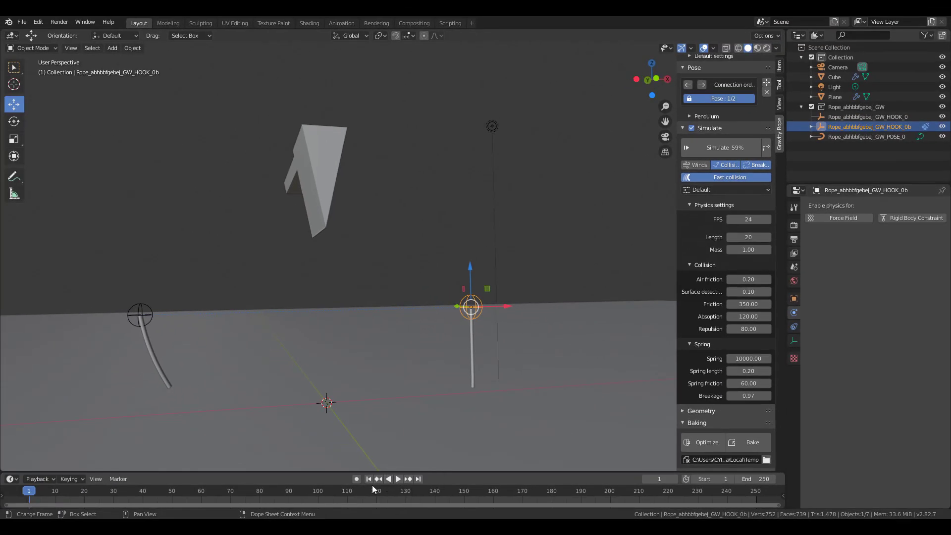
Step: Play and pause the wedge's fall through the rope, scrub back to frame 36 with the wedge selected, and return to the start
left_click(398, 478)
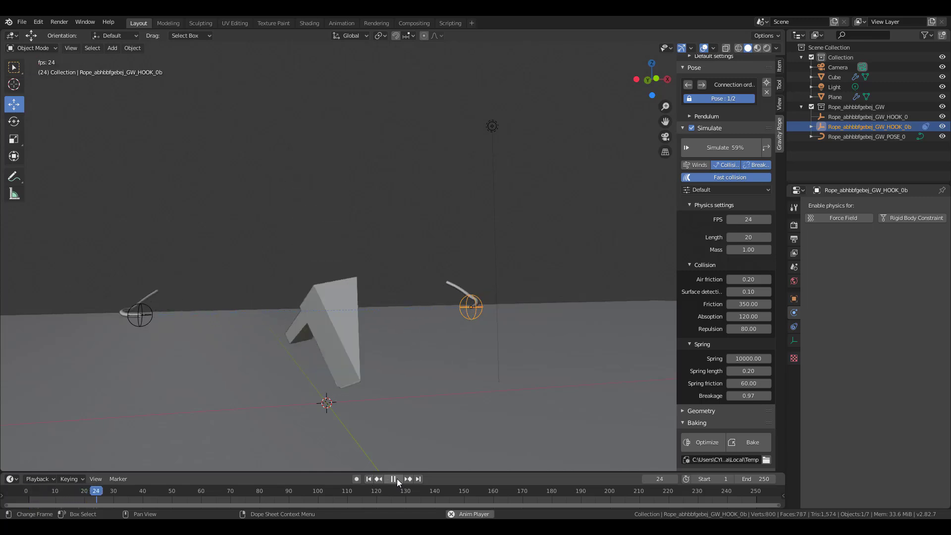
left_click(396, 479)
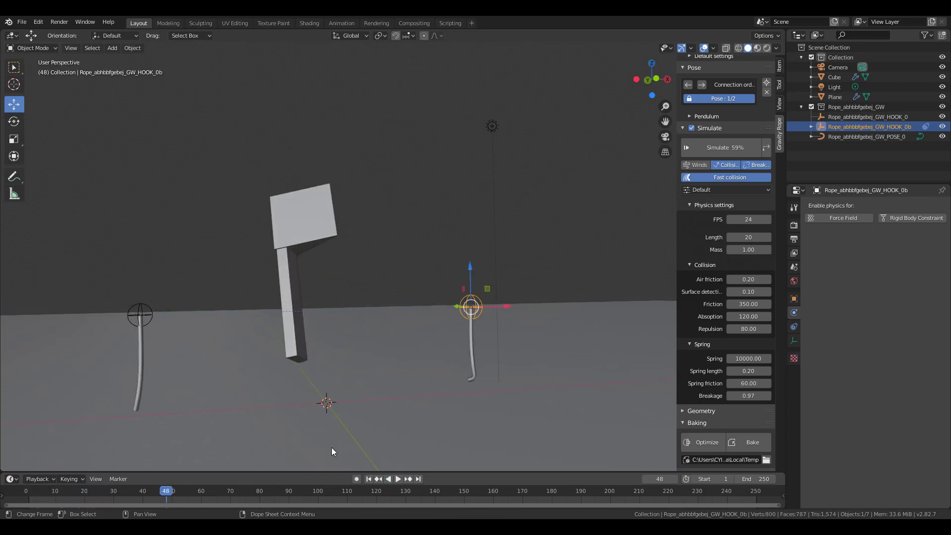
left_click(291, 304)
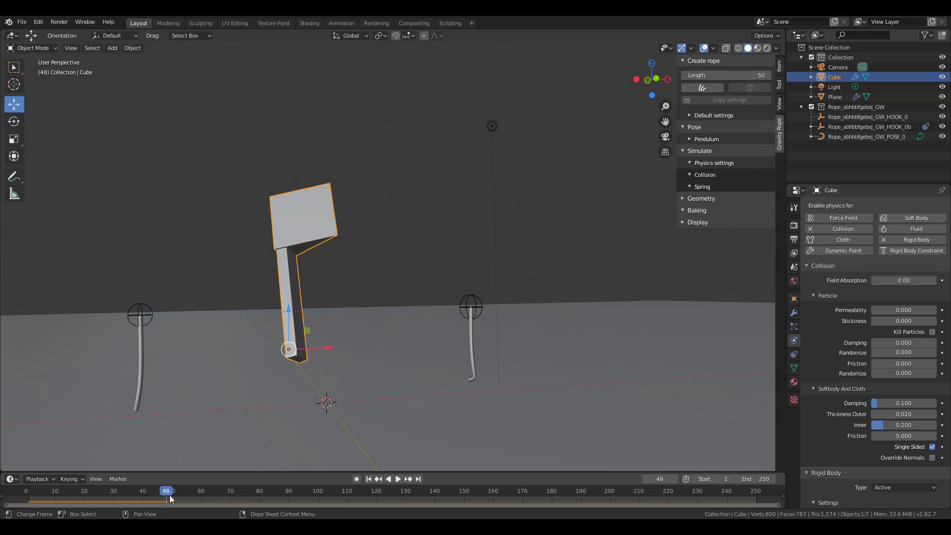
left_click_drag(169, 495, 133, 498)
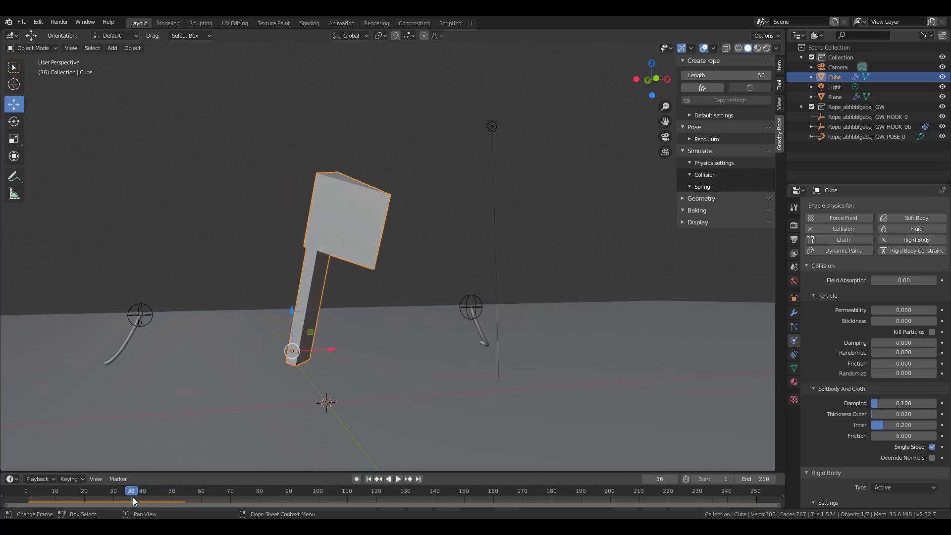
left_click(368, 480)
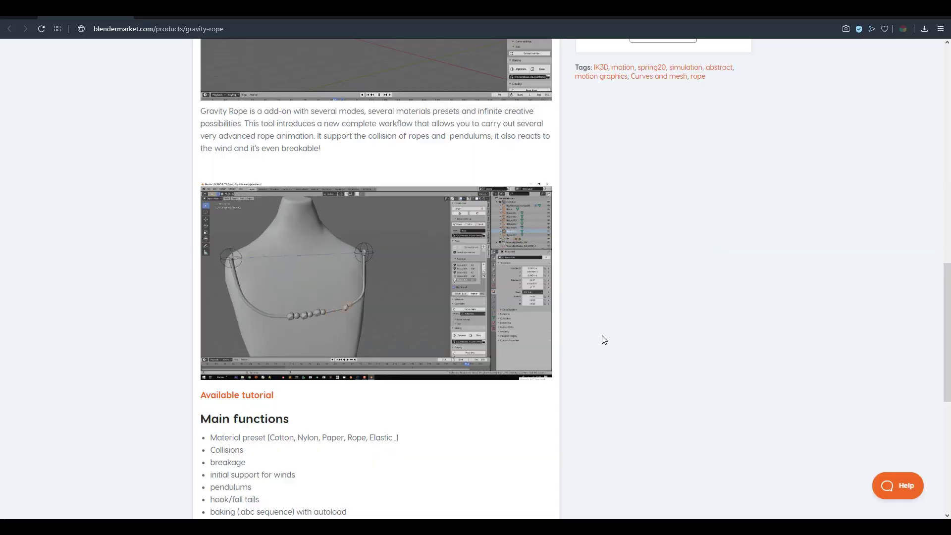
Step: Browse the Gravity Rope product page on Blender Market in the web browser
scroll(610, 340, "up", 10)
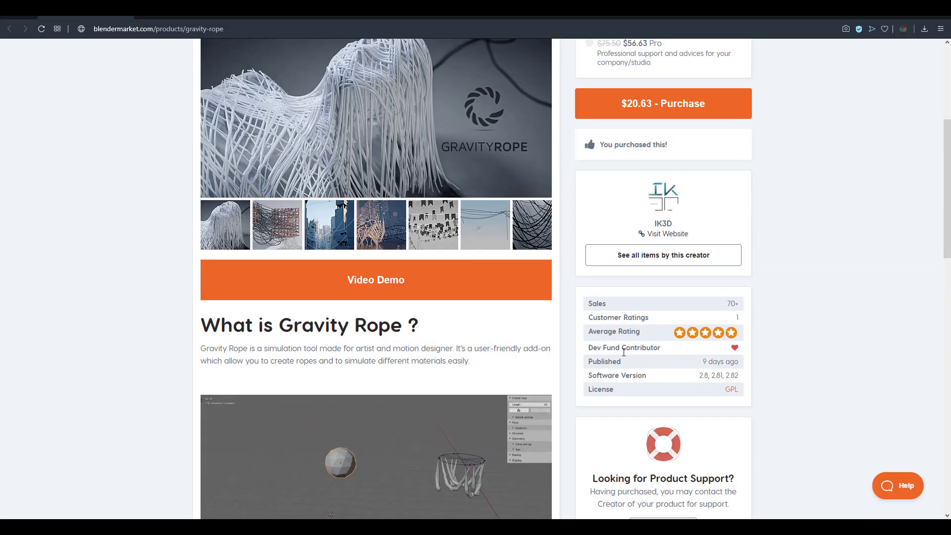
scroll(624, 352, "down", 7)
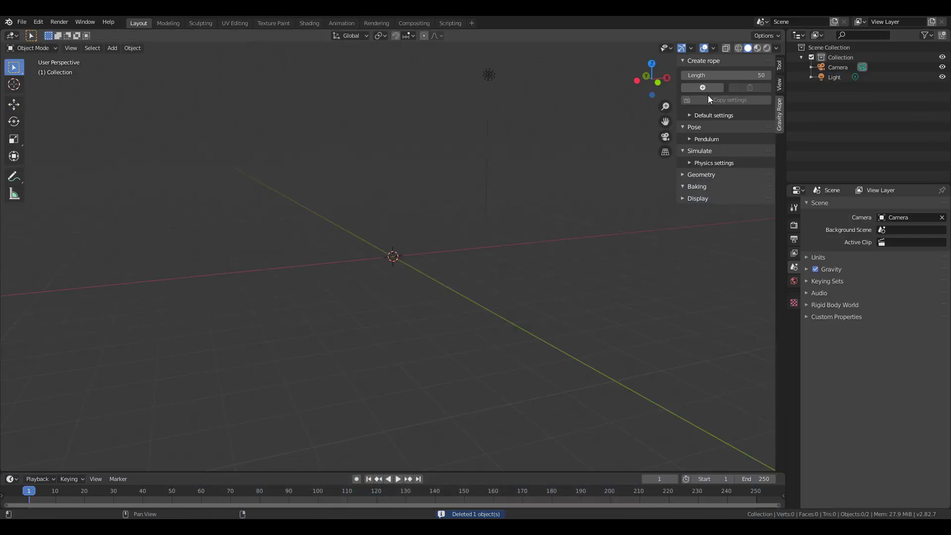
Step: Create a rope of length 50 in the empty Blender scene and simulate it, stopping at frame 28
left_click(703, 88)
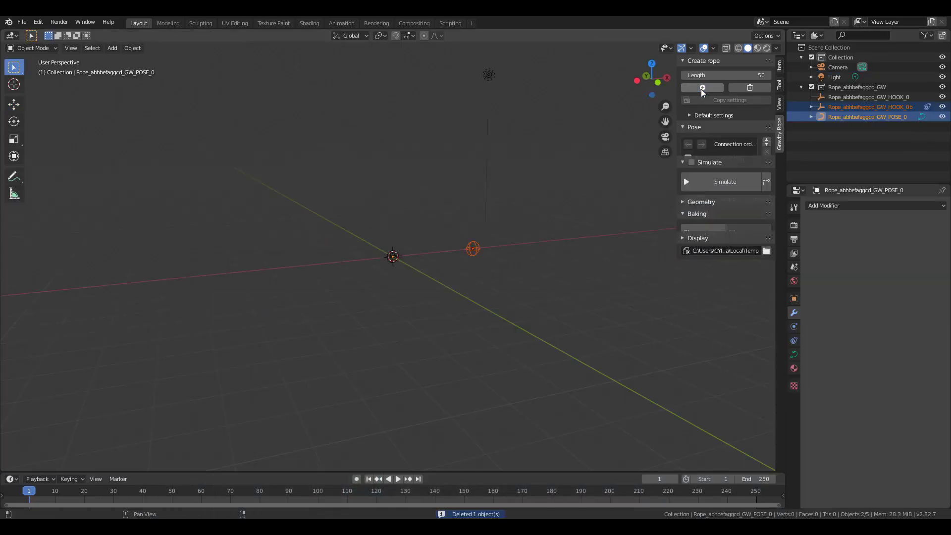
middle_click_drag(521, 272, 376, 300)
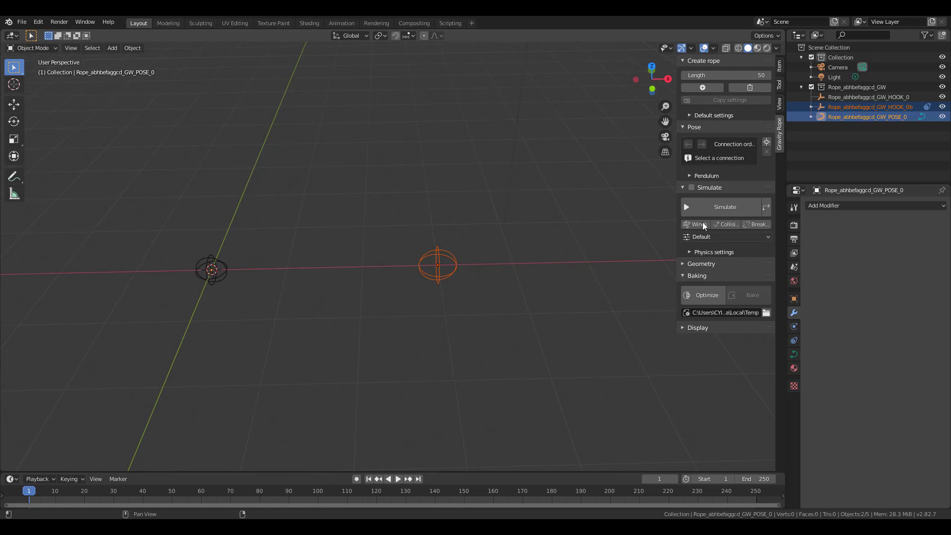
left_click(715, 203)
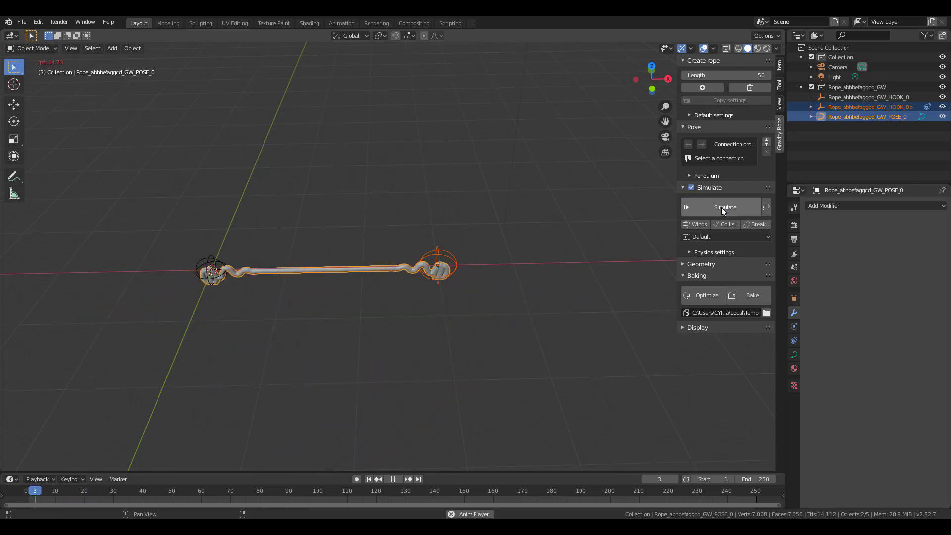
left_click(393, 479)
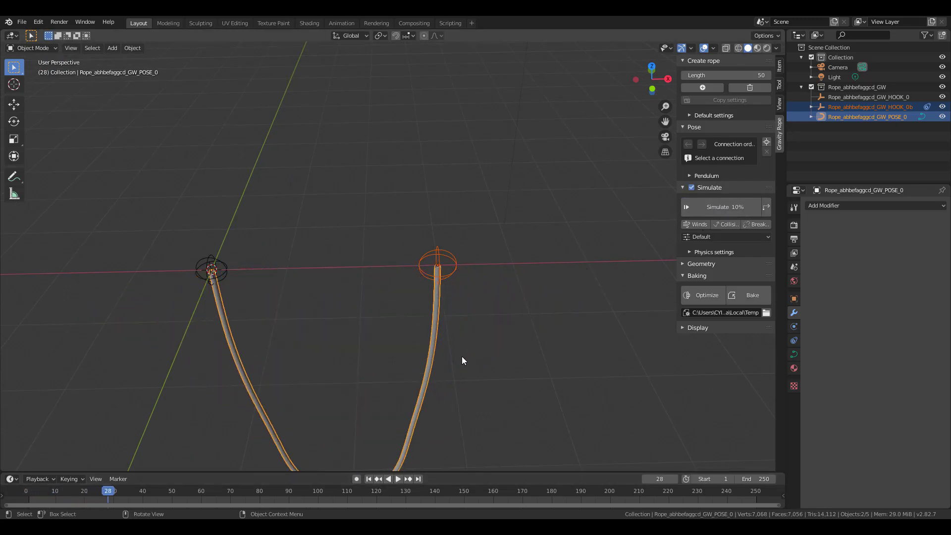
middle_click_drag(462, 356, 474, 326)
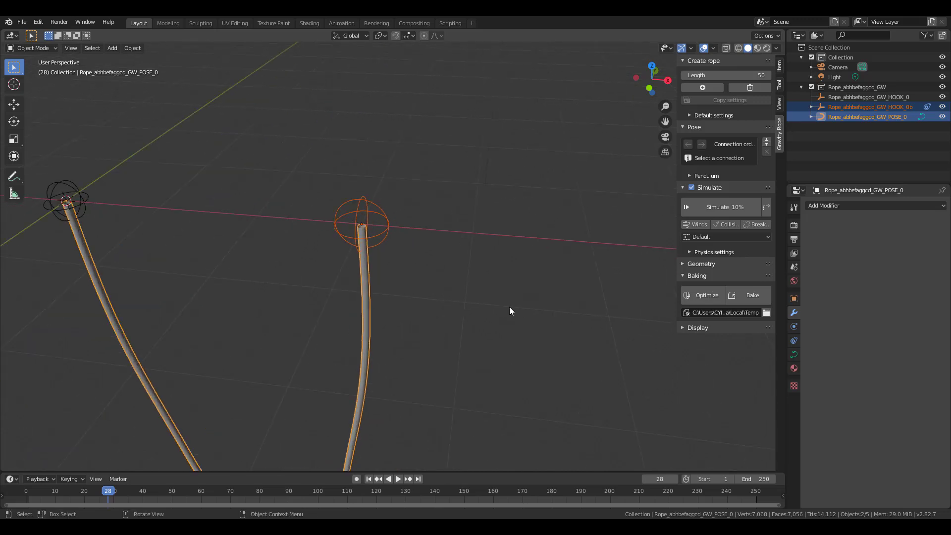
Step: Enable Curve shape in the rope's geometry settings and form an arched profile with its peak at about X 0.58, Y 0.98
left_click(702, 264)
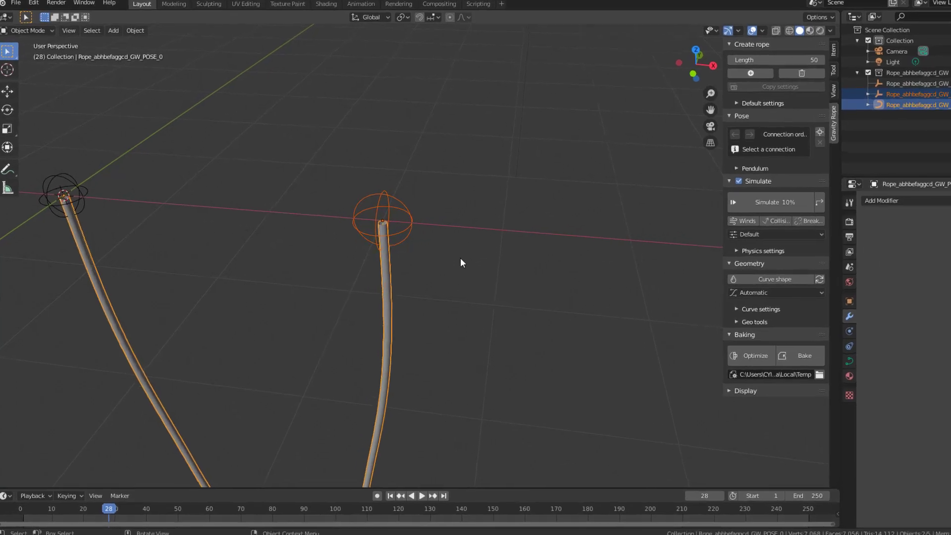
middle_click_drag(420, 288, 558, 239, "shift")
left_click(845, 280)
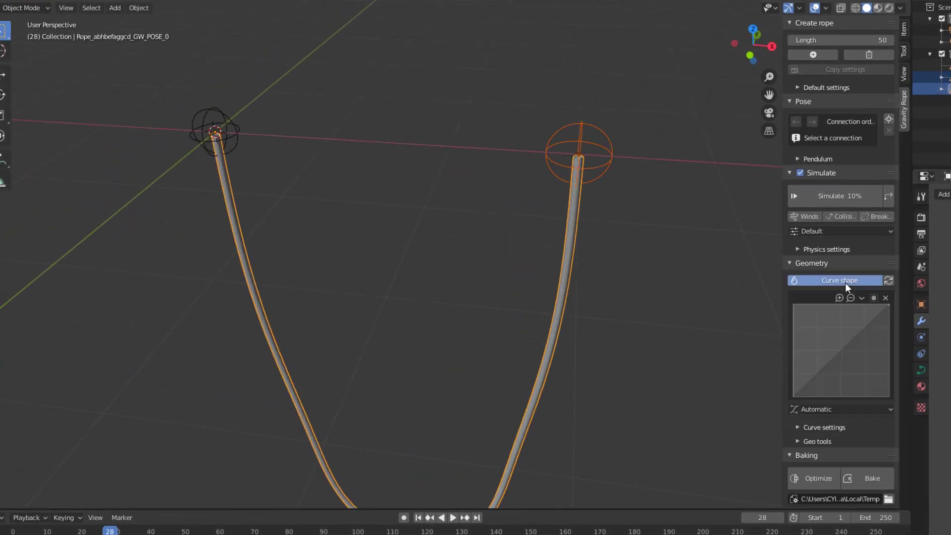
left_click_drag(853, 344, 831, 322)
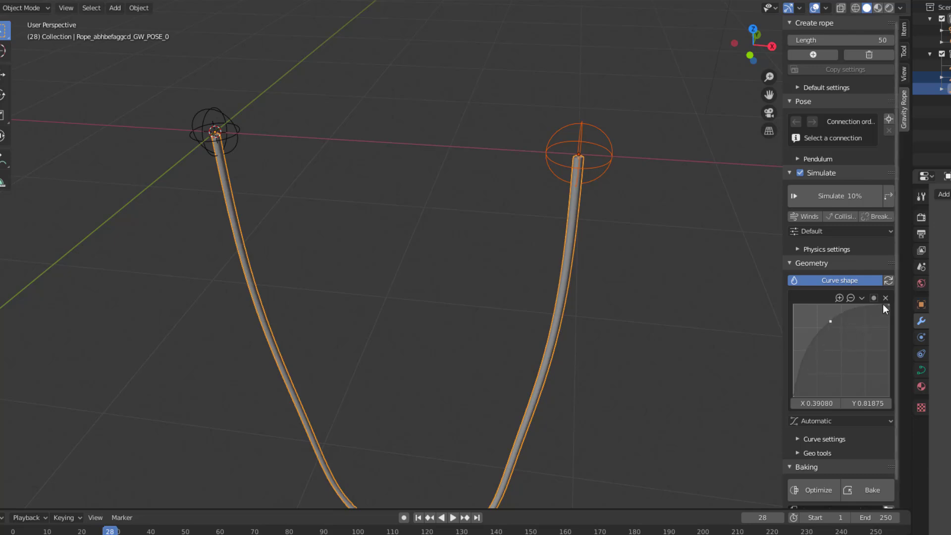
left_click(419, 517)
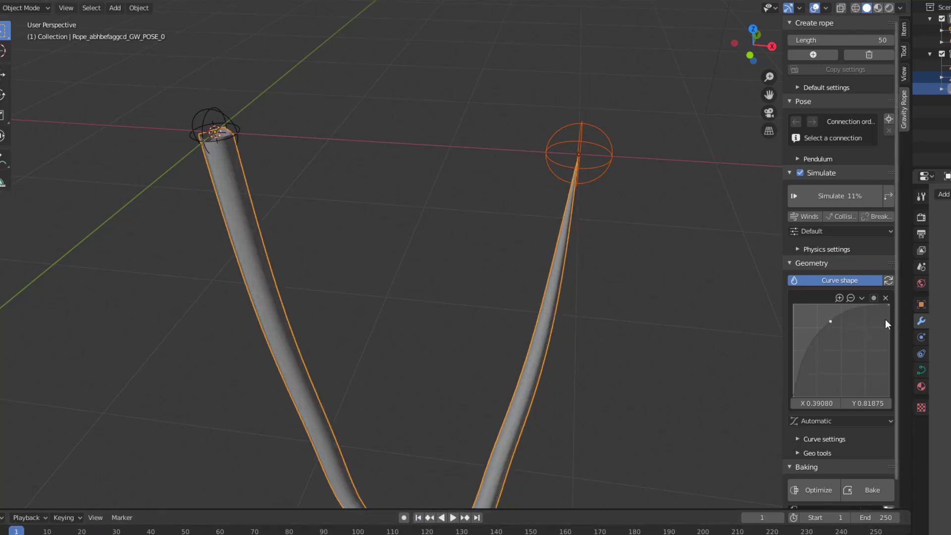
left_click_drag(890, 308, 889, 397)
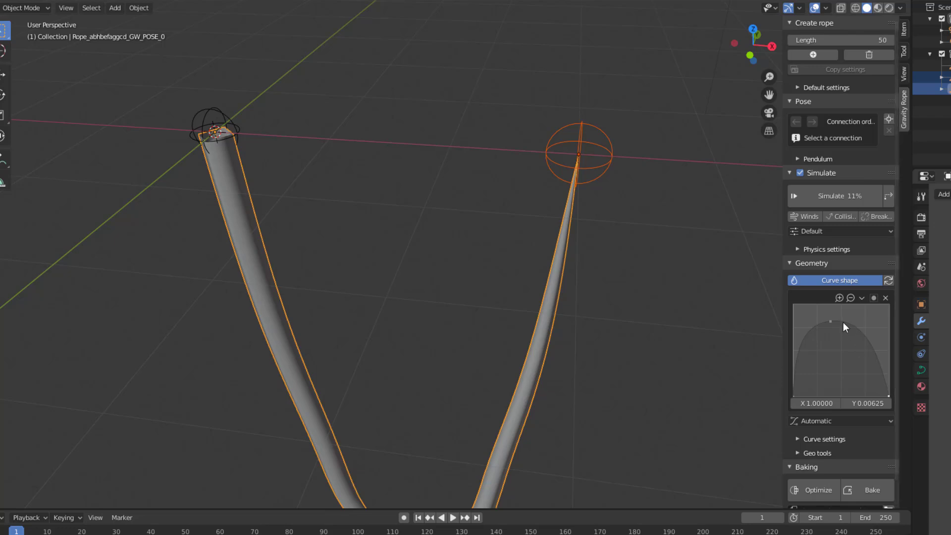
left_click_drag(835, 319, 849, 306)
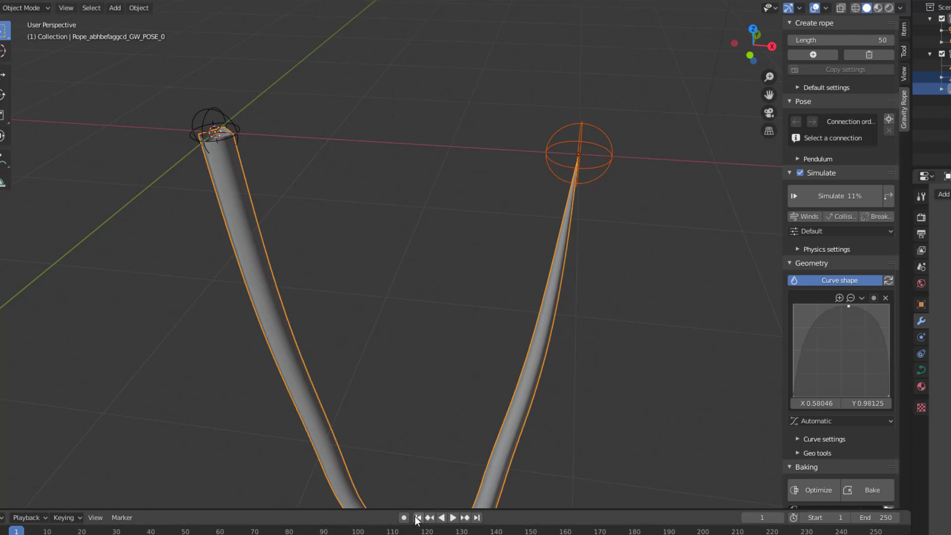
Step: Play the simulation of the tapered rope and adjust its Length in the physics settings
left_click(453, 518)
scroll(443, 262, "down", 2)
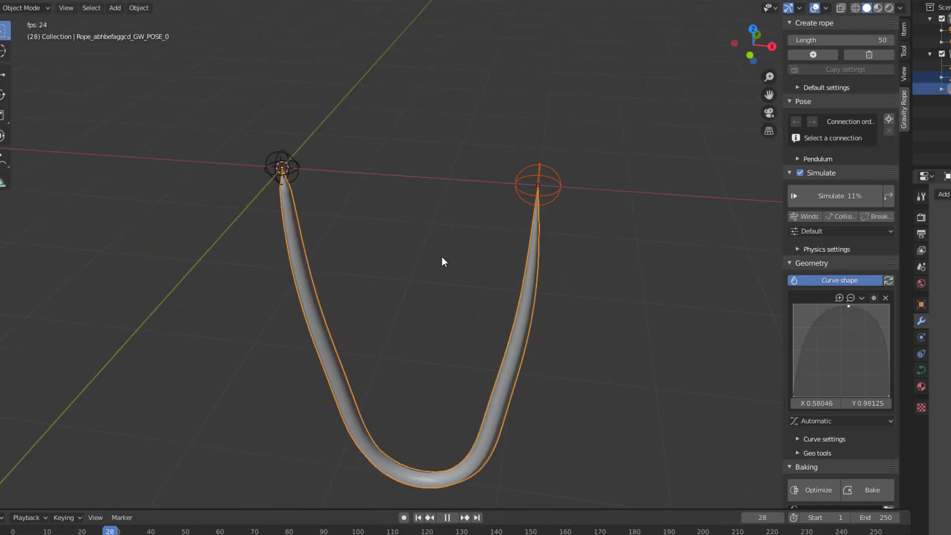
left_click(816, 248)
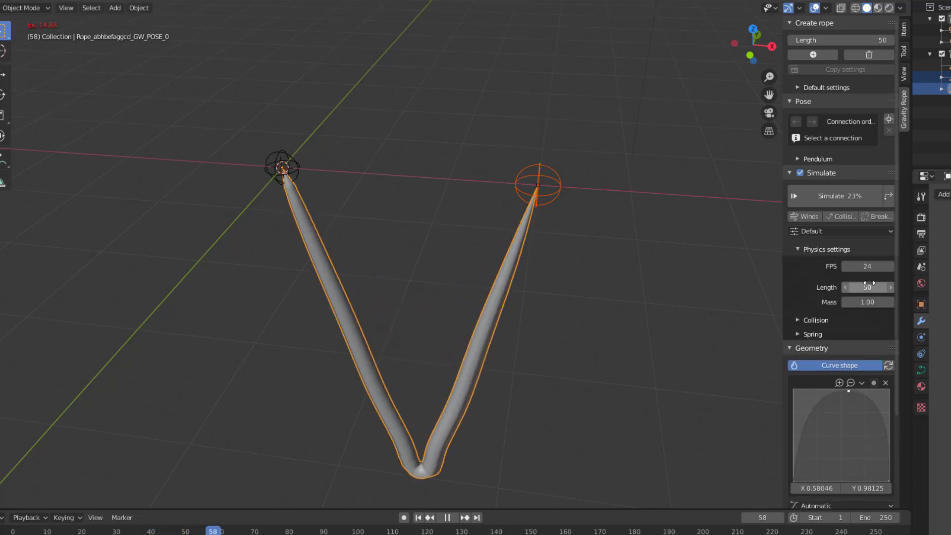
left_click_drag(869, 283, 880, 289)
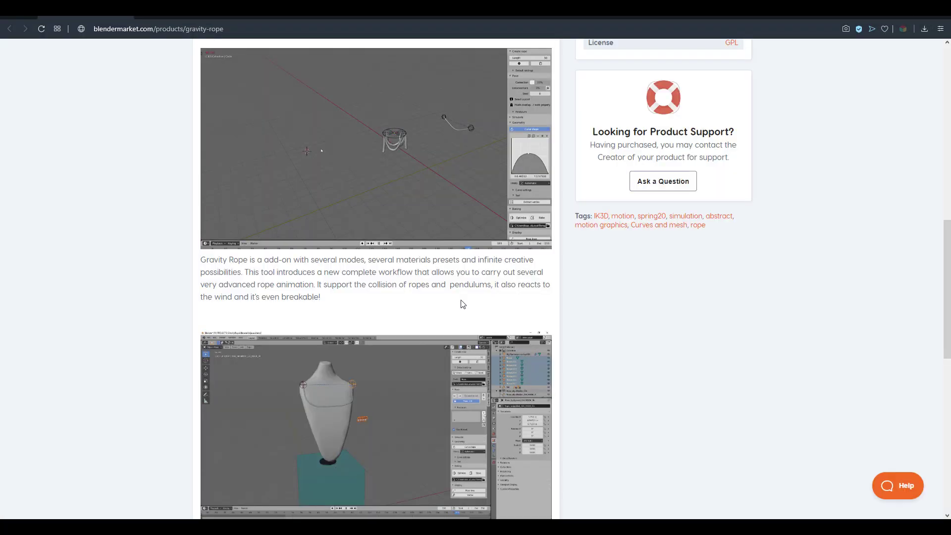
Step: Look through the Gravity Rope product page's description, demo animations and Main functions list
scroll(460, 303, "down", 5)
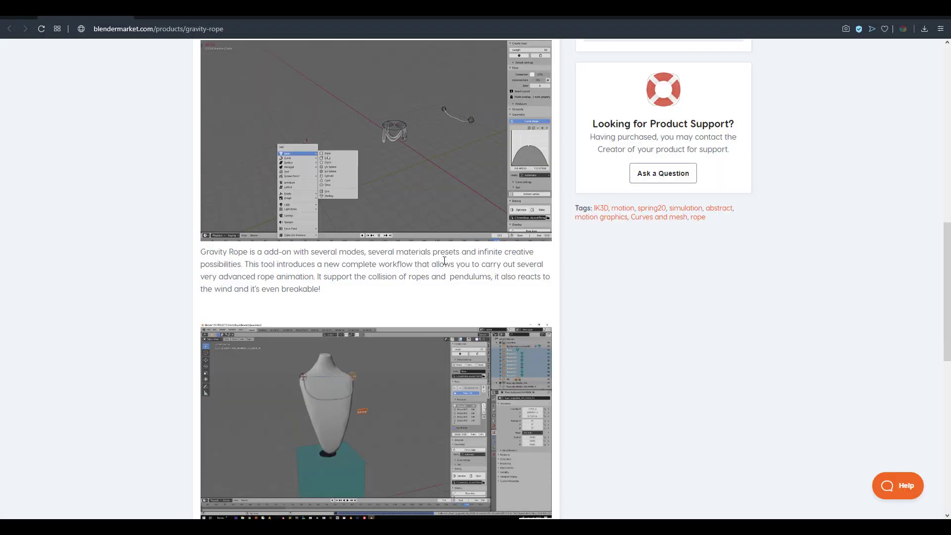
scroll(445, 260, "down", 5)
scroll(444, 264, "up", 6)
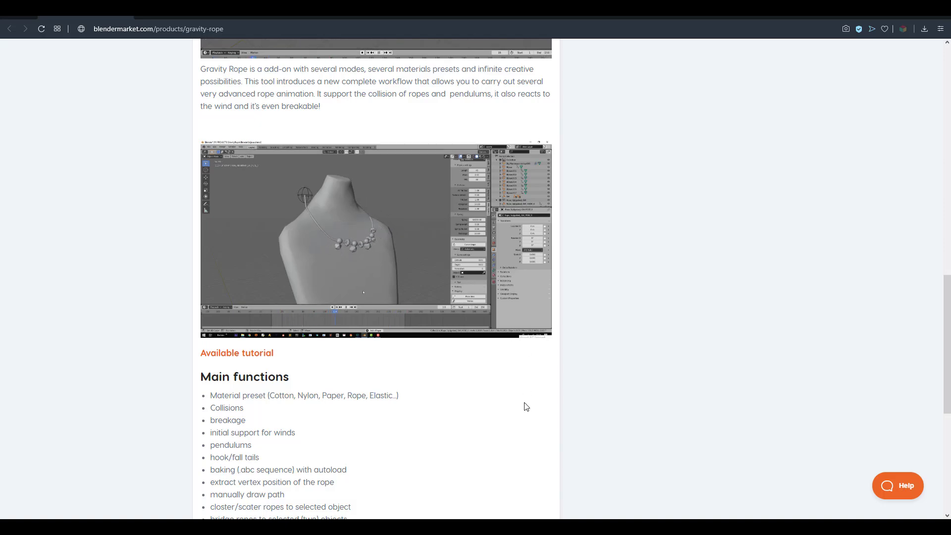
scroll(527, 407, "down", 5)
scroll(526, 406, "up", 5)
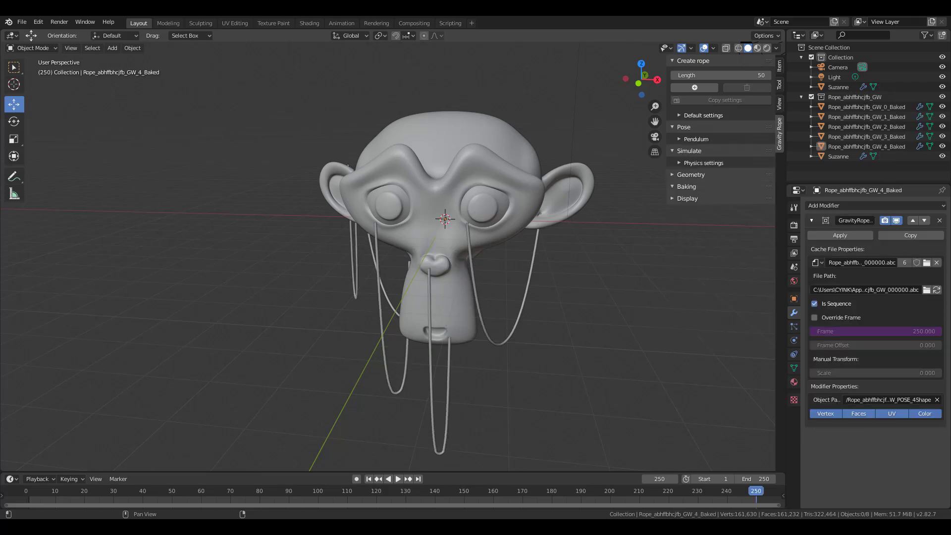
Step: Switch the viewport to rendered shading and move the light to about X -3.56 m, Y -14.6 m, Z 2.34 m
middle_click_drag(570, 317, 435, 410)
scroll(345, 319, "up", 5)
scroll(345, 323, "down", 5)
middle_click_drag(430, 307, 498, 311)
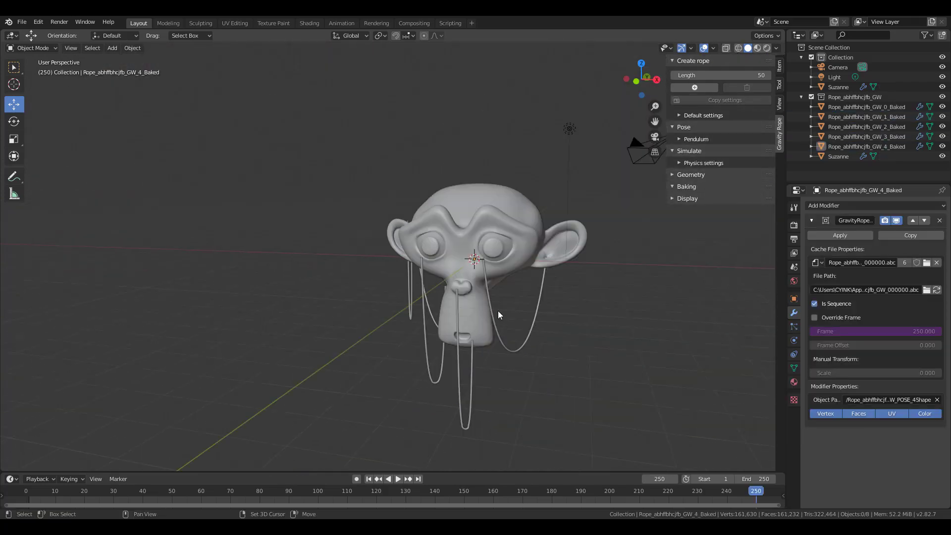
scroll(498, 311, "up", 4)
scroll(521, 303, "down", 3)
key("z")
key("g")
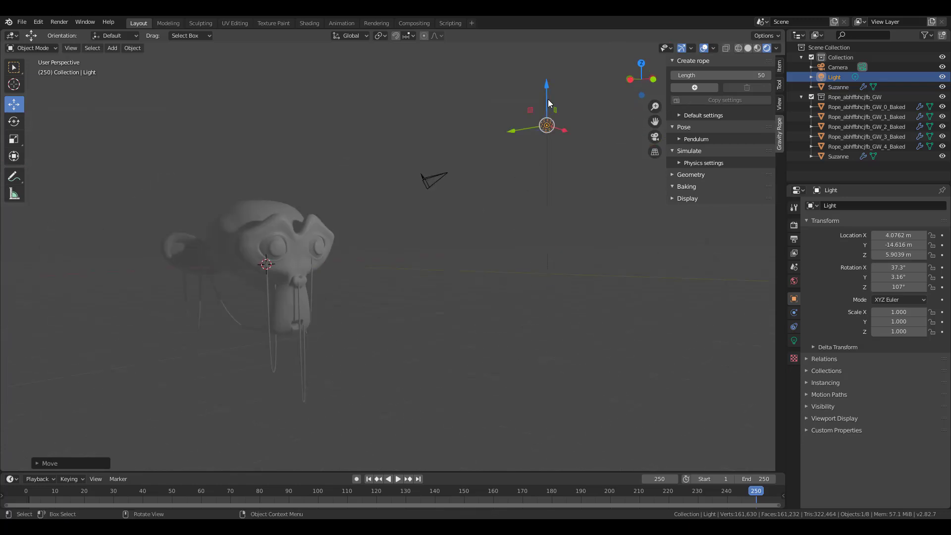
left_click(229, 221)
Step: Add a plane, enlarge it and place it beneath the monkey head as a floor
scroll(484, 248, "up", 5)
middle_click_drag(484, 248, 471, 291)
key("shift+a")
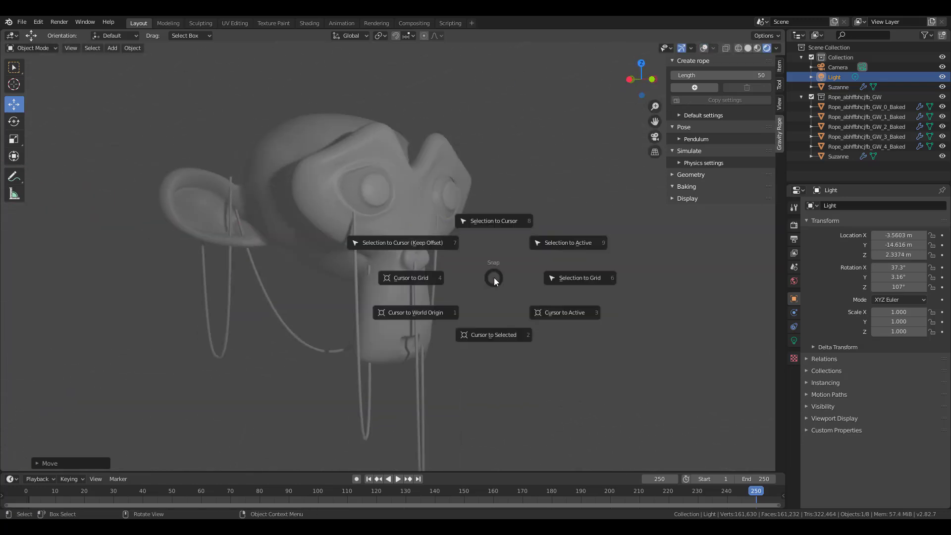
left_click(490, 328)
scroll(489, 327, "down", 3)
key("s")
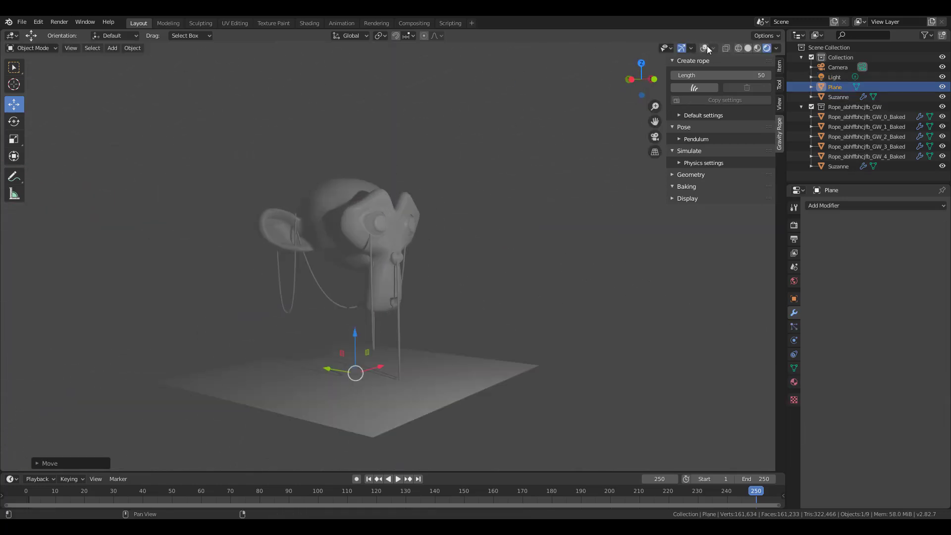